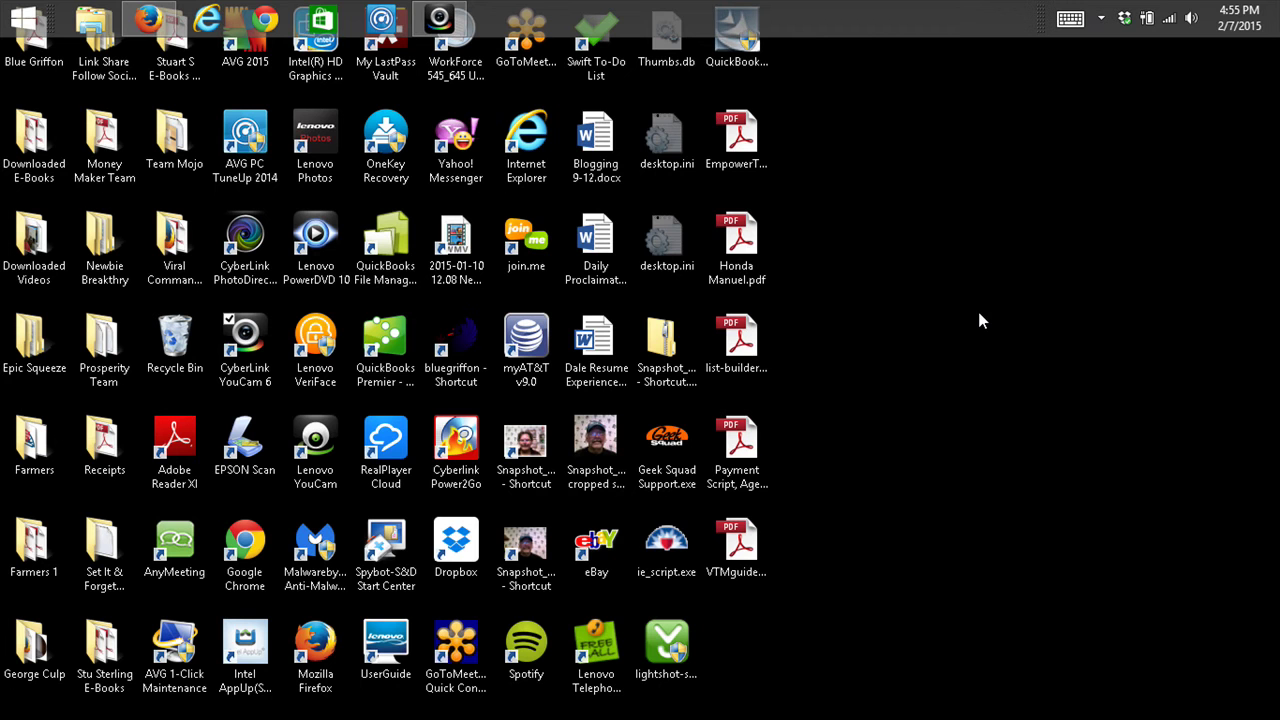
{"action": "left_click", "coordinate": [147, 17]}
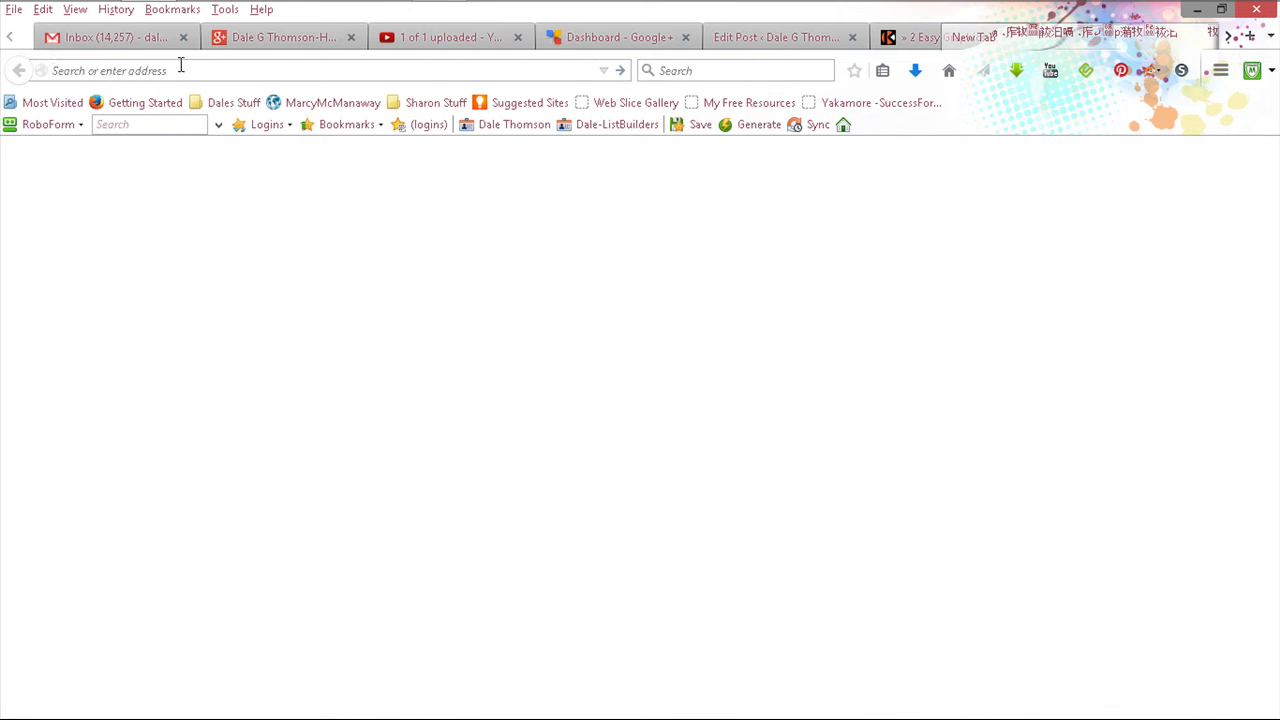
{"action": "type", "text": "www"}
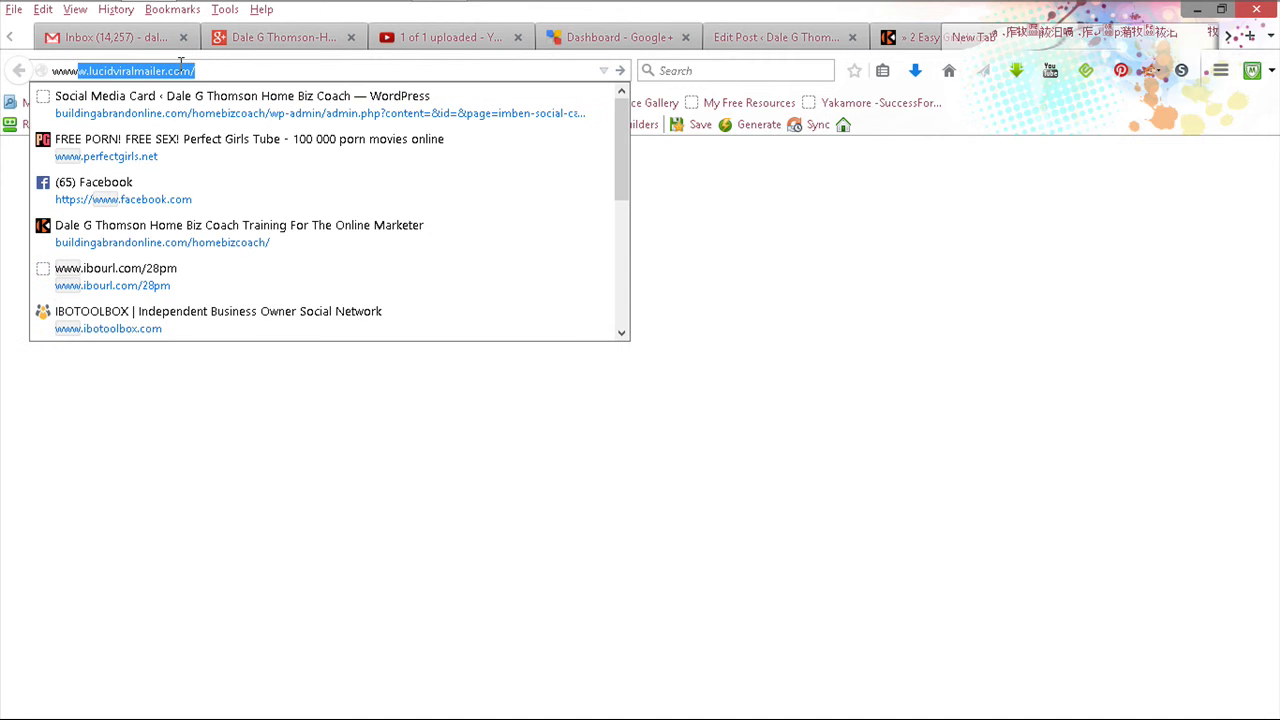
{"action": "type", "text": "."}
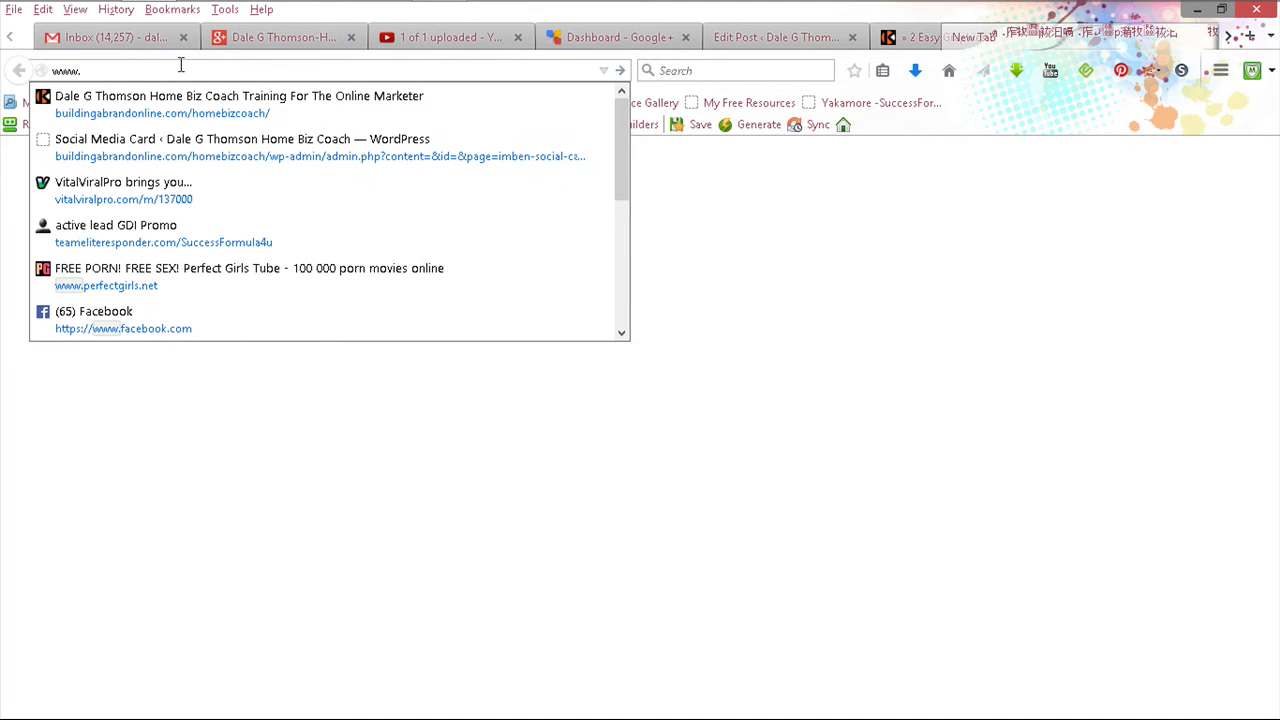
{"action": "type", "text": "can"}
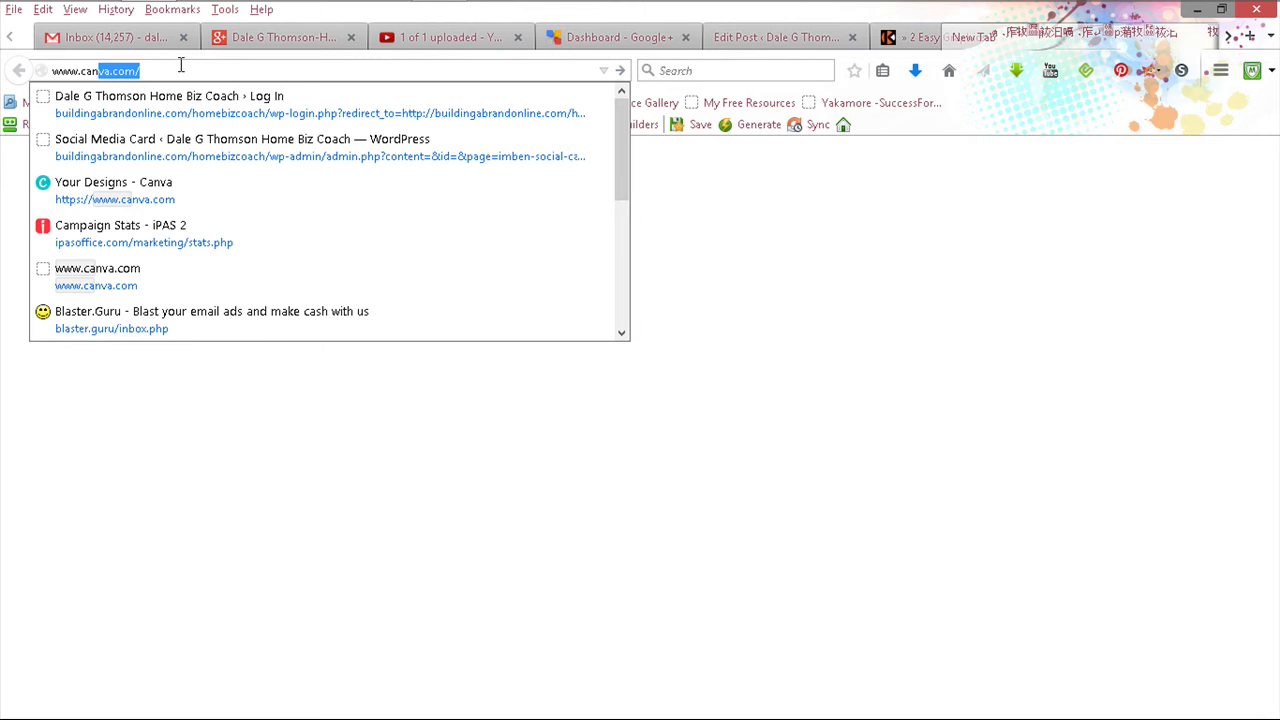
{"action": "type", "text": "va.c"}
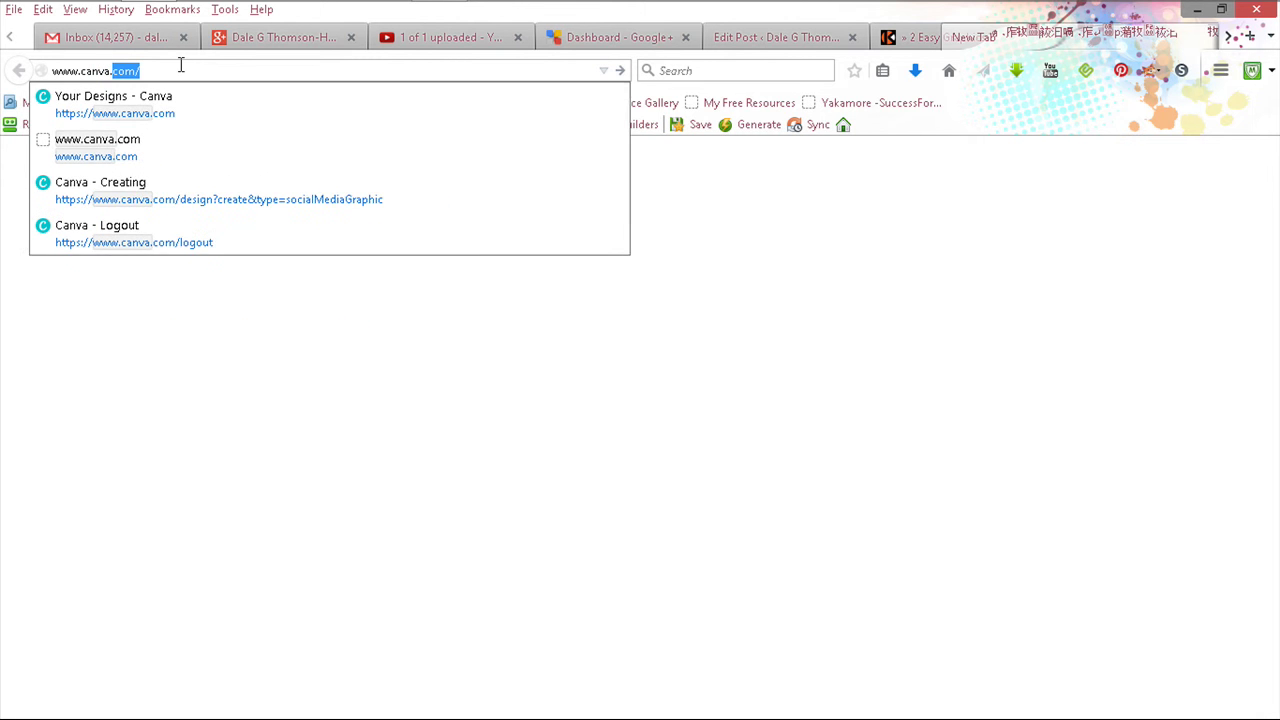
{"action": "type", "text": "om"}
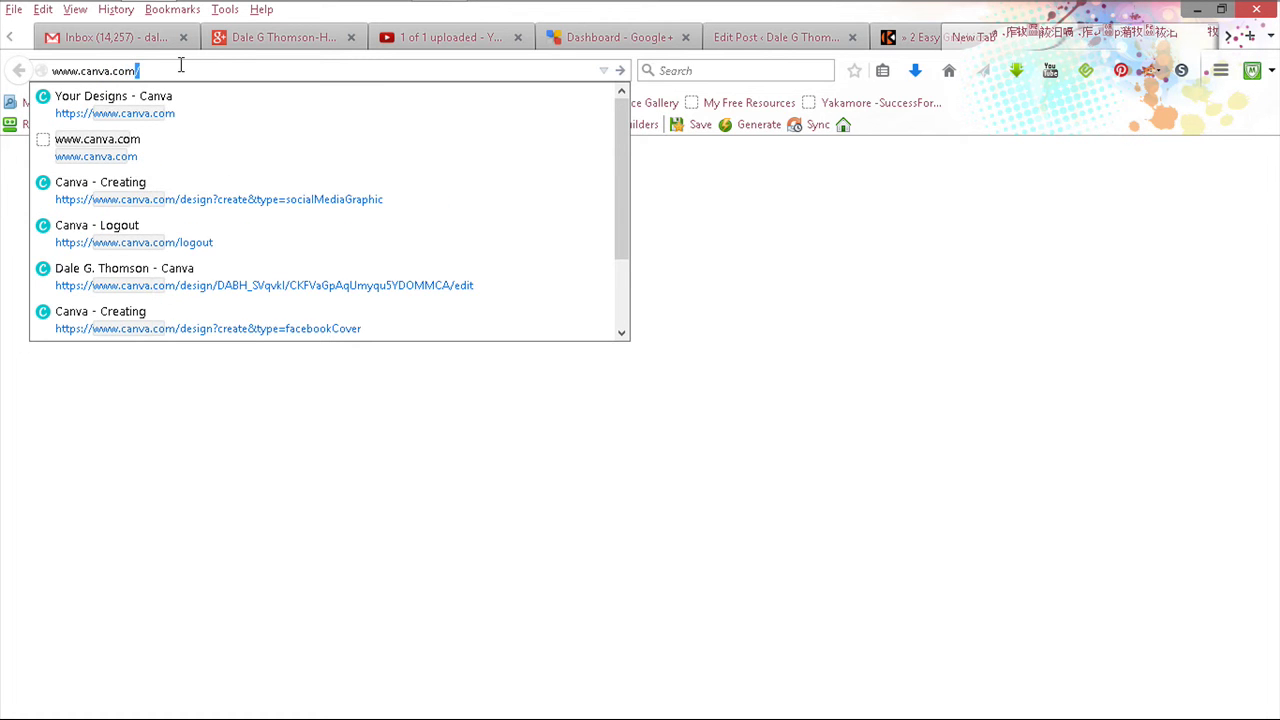
{"action": "key", "text": "Return"}
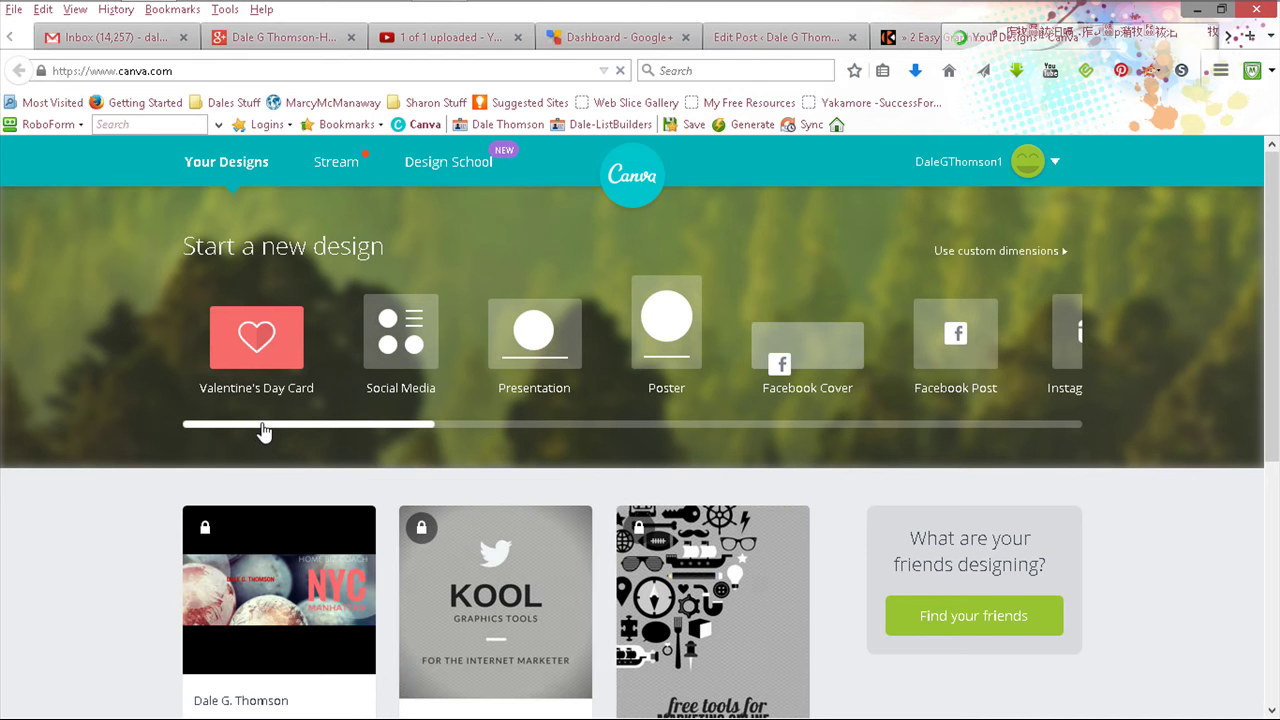
Browse the available design types and start a new Facebook Cover design.
{"action": "left_click_drag", "start_coordinate": [264, 428], "coordinate": [179, 424]}
{"action": "left_click_drag", "start_coordinate": [318, 430], "coordinate": [946, 429]}
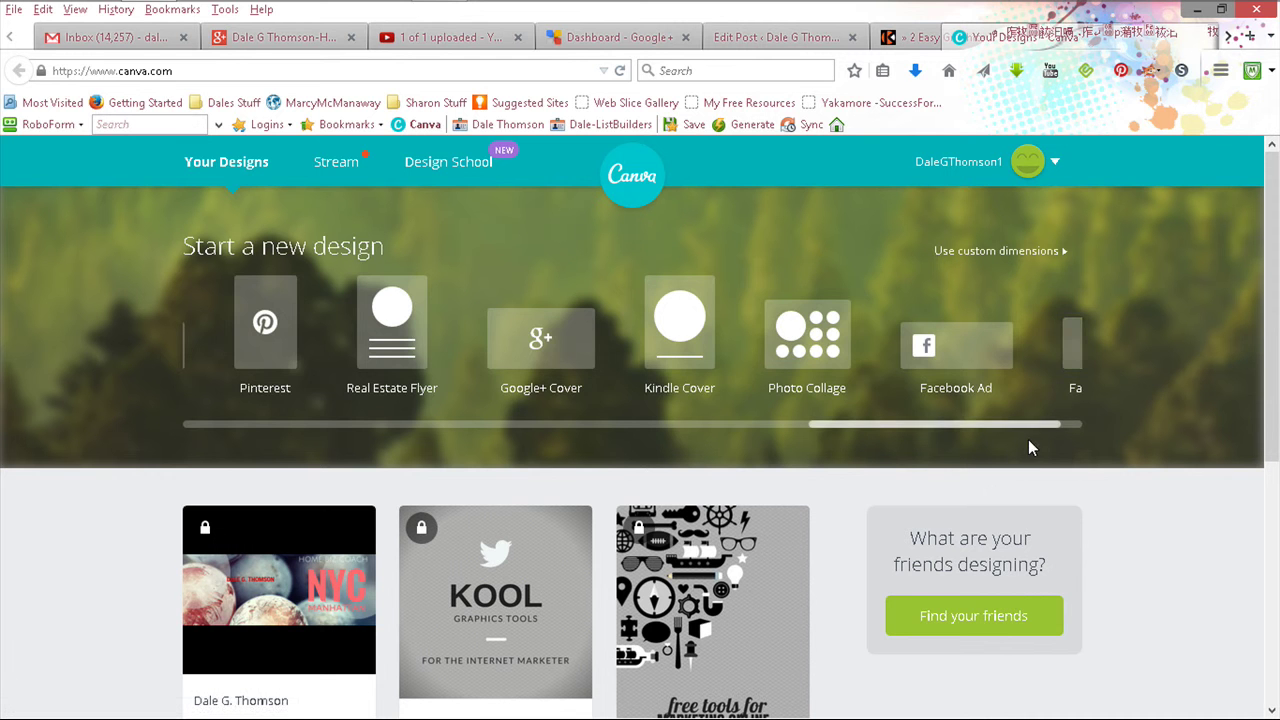
{"action": "left_click_drag", "start_coordinate": [1034, 434], "coordinate": [1074, 429]}
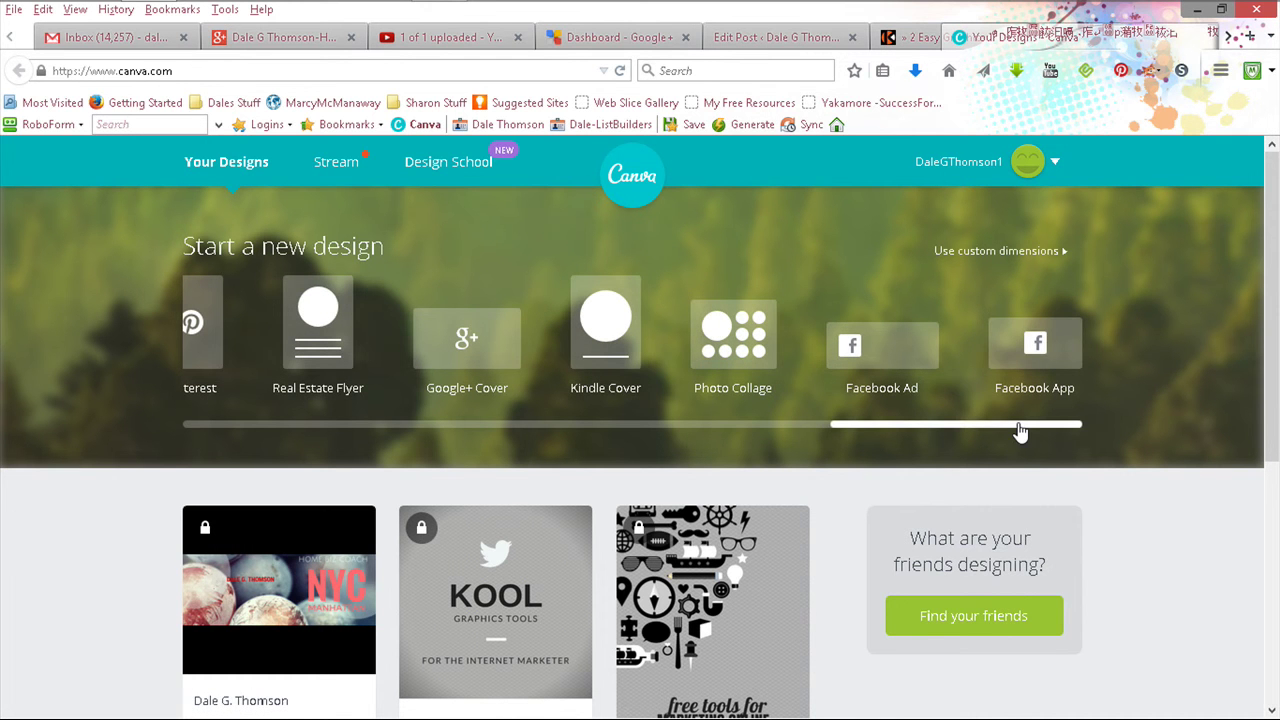
{"action": "left_click_drag", "start_coordinate": [1020, 432], "coordinate": [560, 443]}
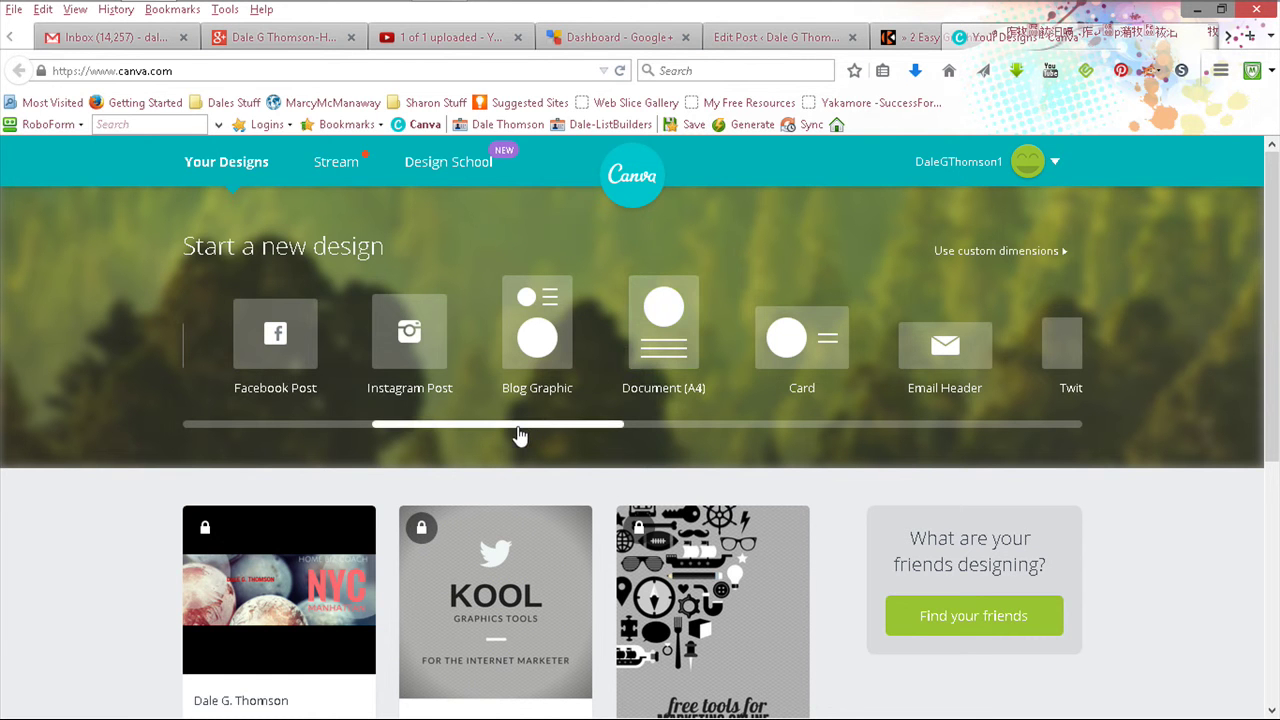
{"action": "left_click_drag", "start_coordinate": [520, 436], "coordinate": [373, 433]}
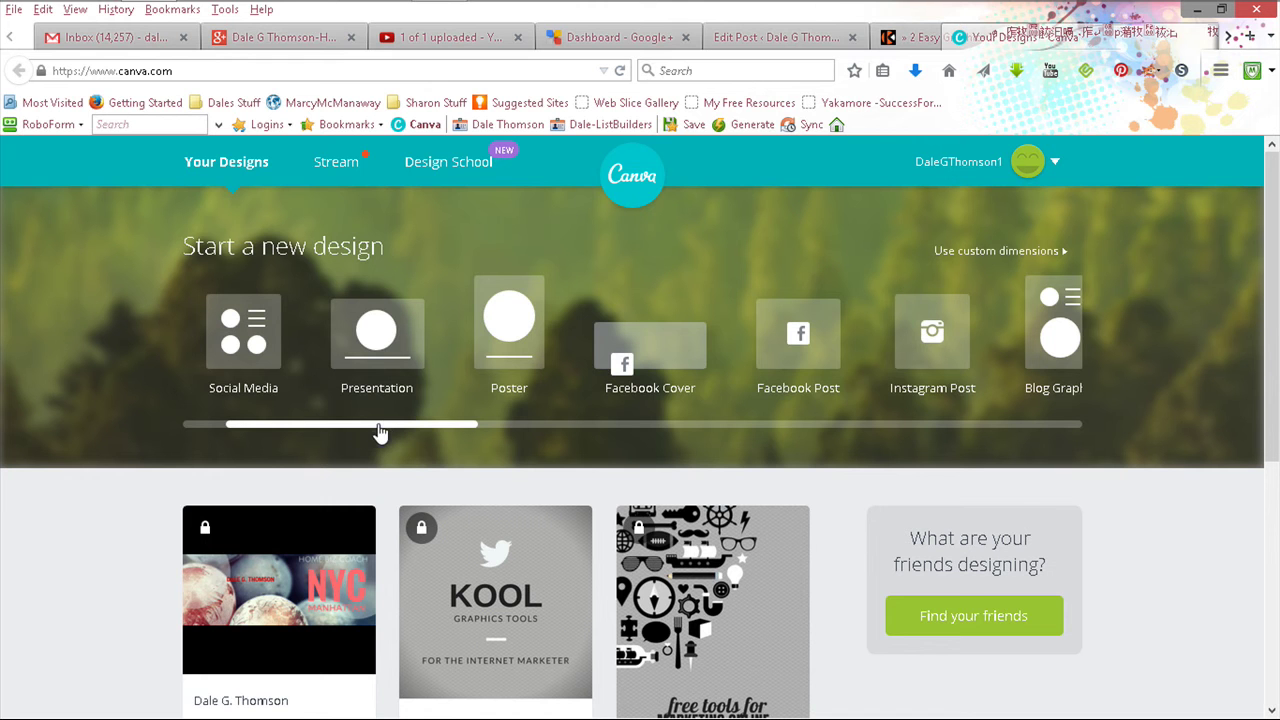
{"action": "left_click", "coordinate": [668, 352]}
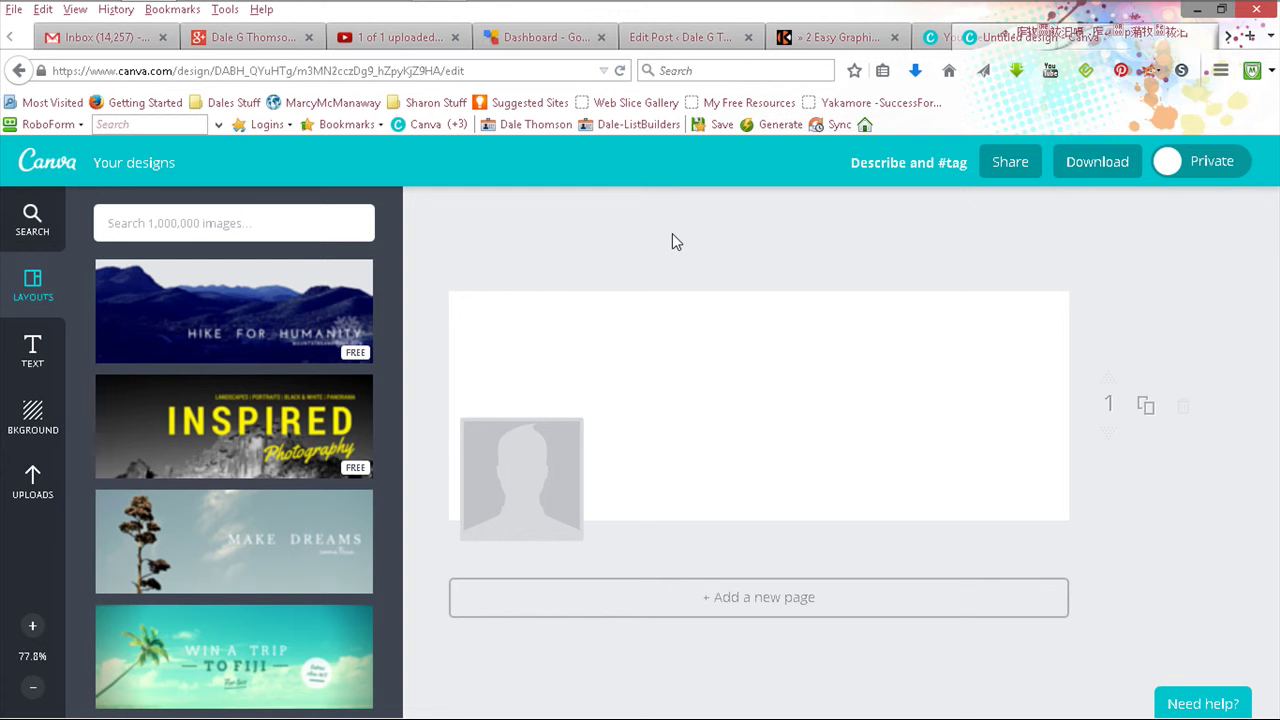
Apply the free "Noodle Markets" layout to the blank Facebook cover.
{"action": "left_click", "coordinate": [30, 220]}
{"action": "left_click", "coordinate": [130, 222]}
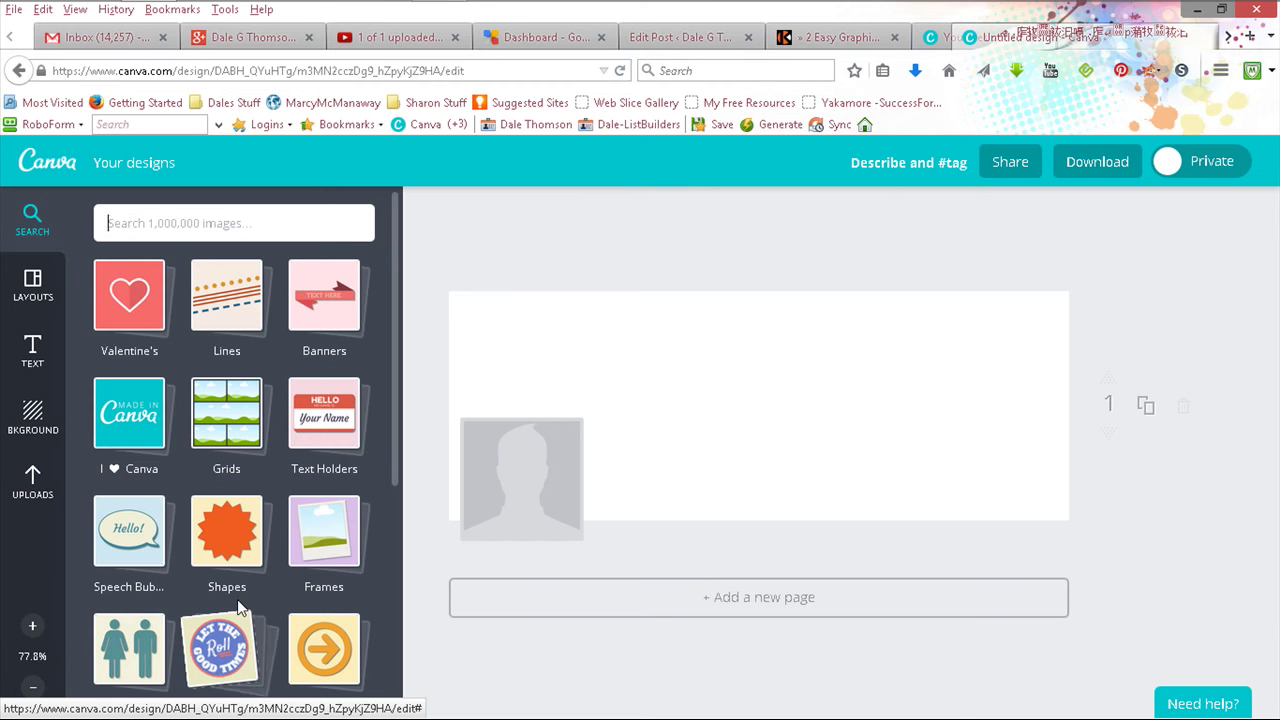
{"action": "left_click", "coordinate": [33, 290]}
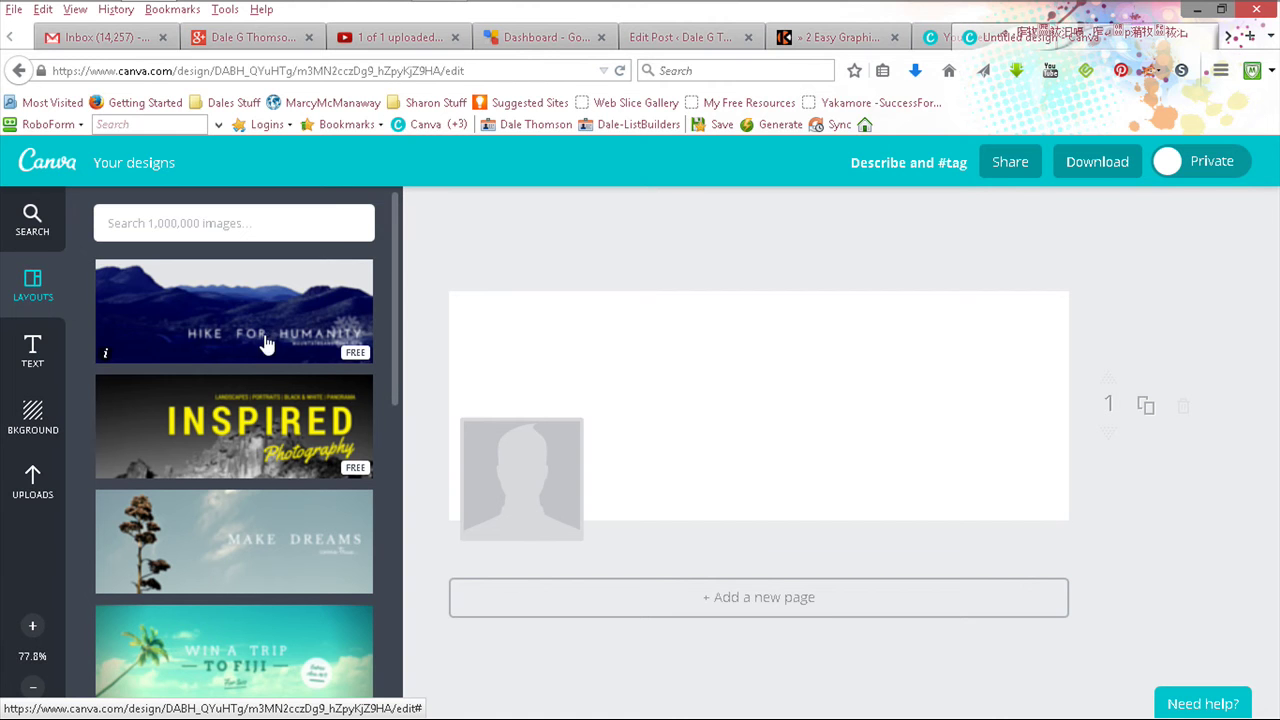
{"action": "scroll", "coordinate": [266, 343], "scroll_direction": "down", "scroll_amount": 1}
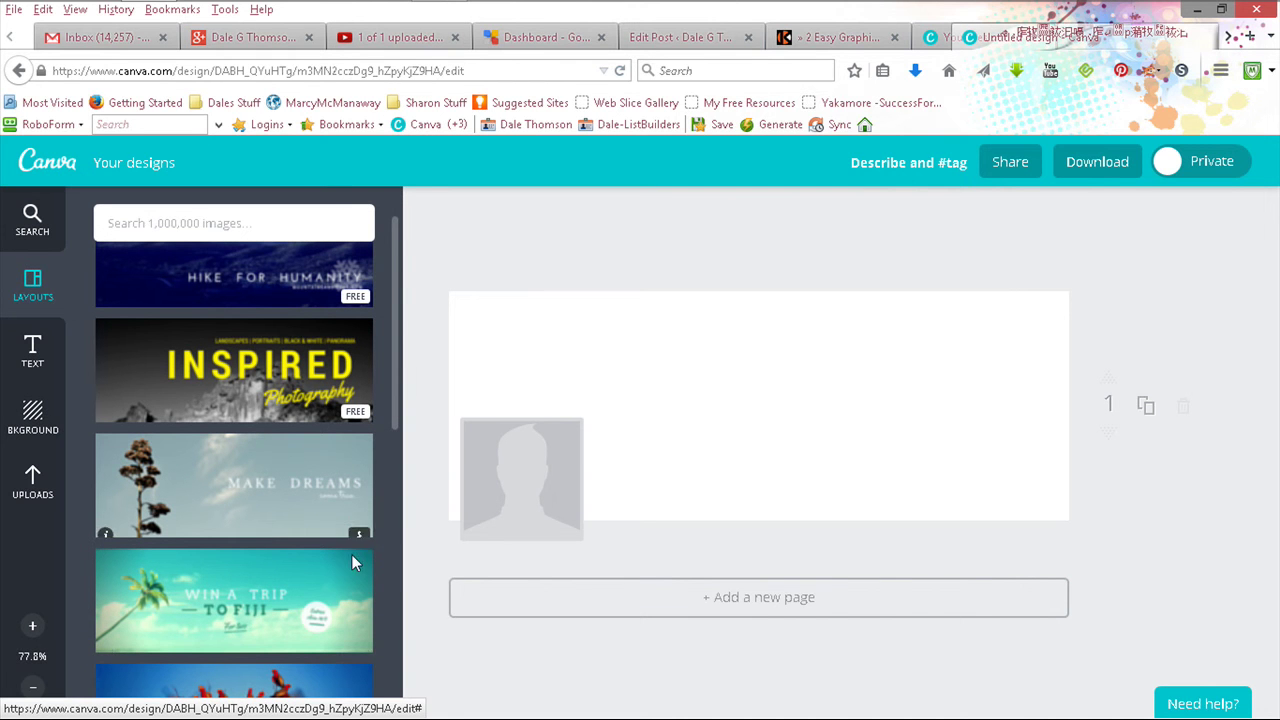
{"action": "scroll", "coordinate": [336, 622], "scroll_direction": "down", "scroll_amount": 2}
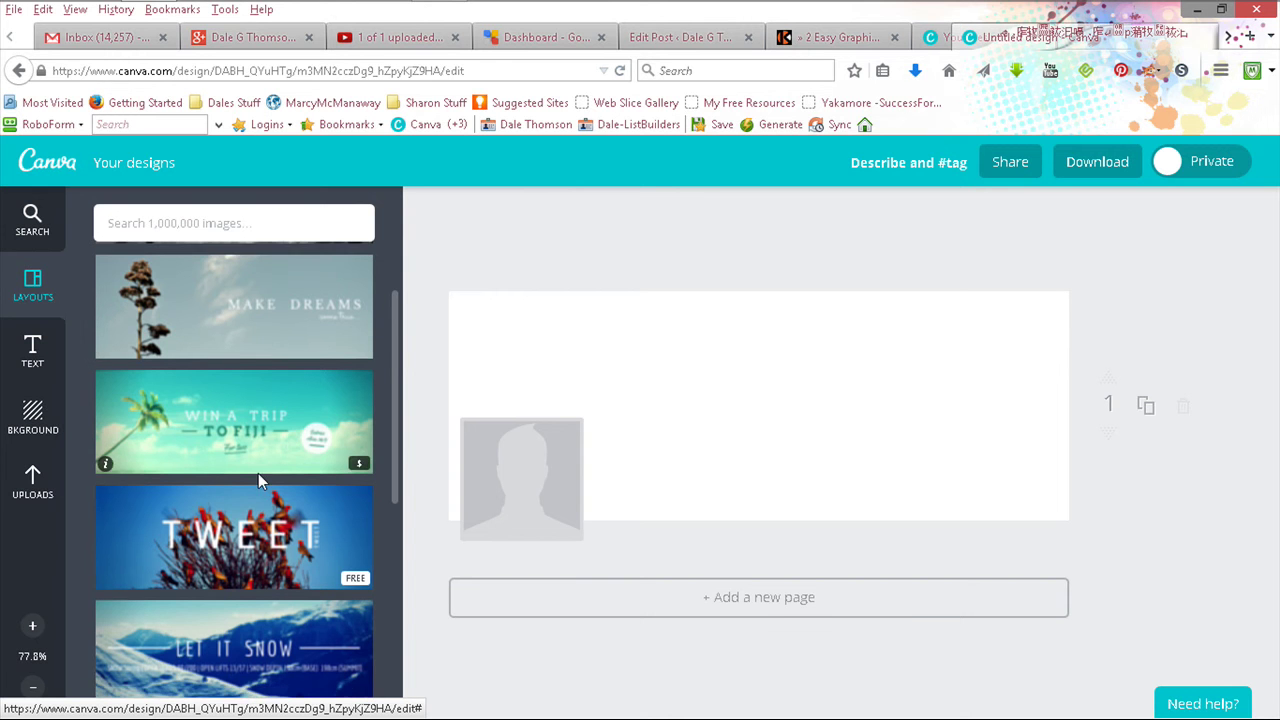
{"action": "scroll", "coordinate": [258, 473], "scroll_direction": "down", "scroll_amount": 2}
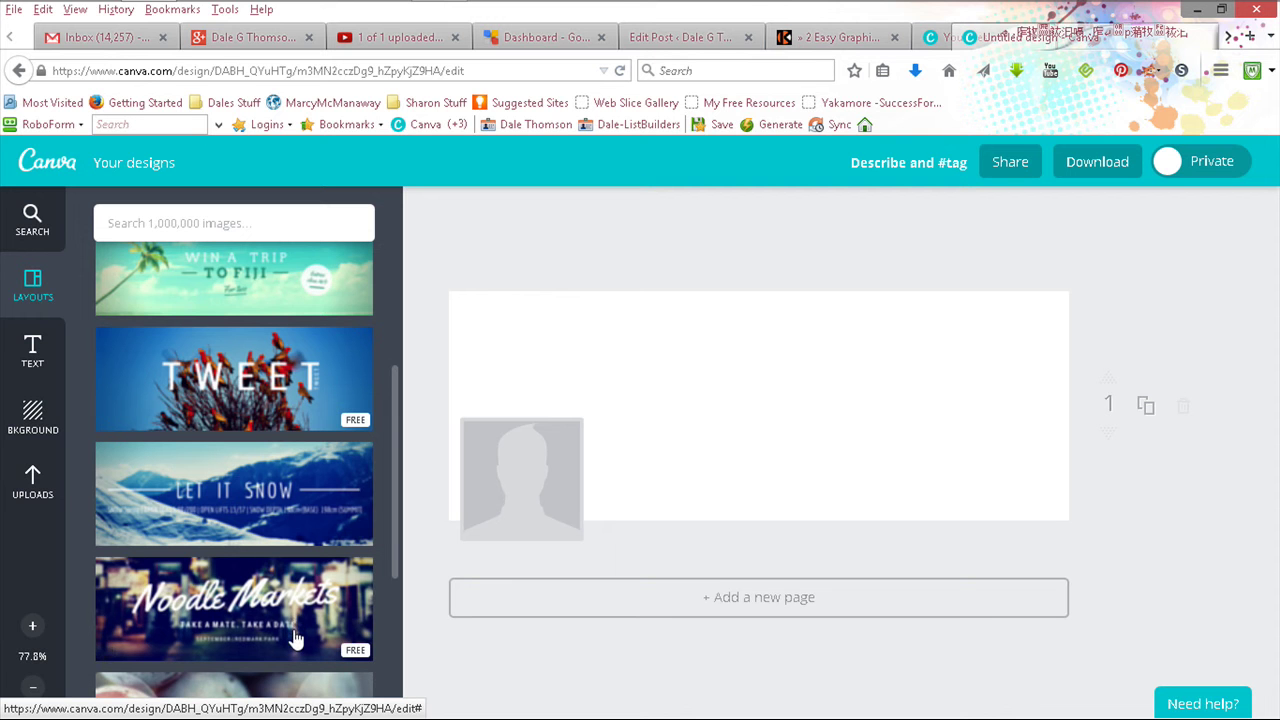
{"action": "left_click", "coordinate": [296, 638]}
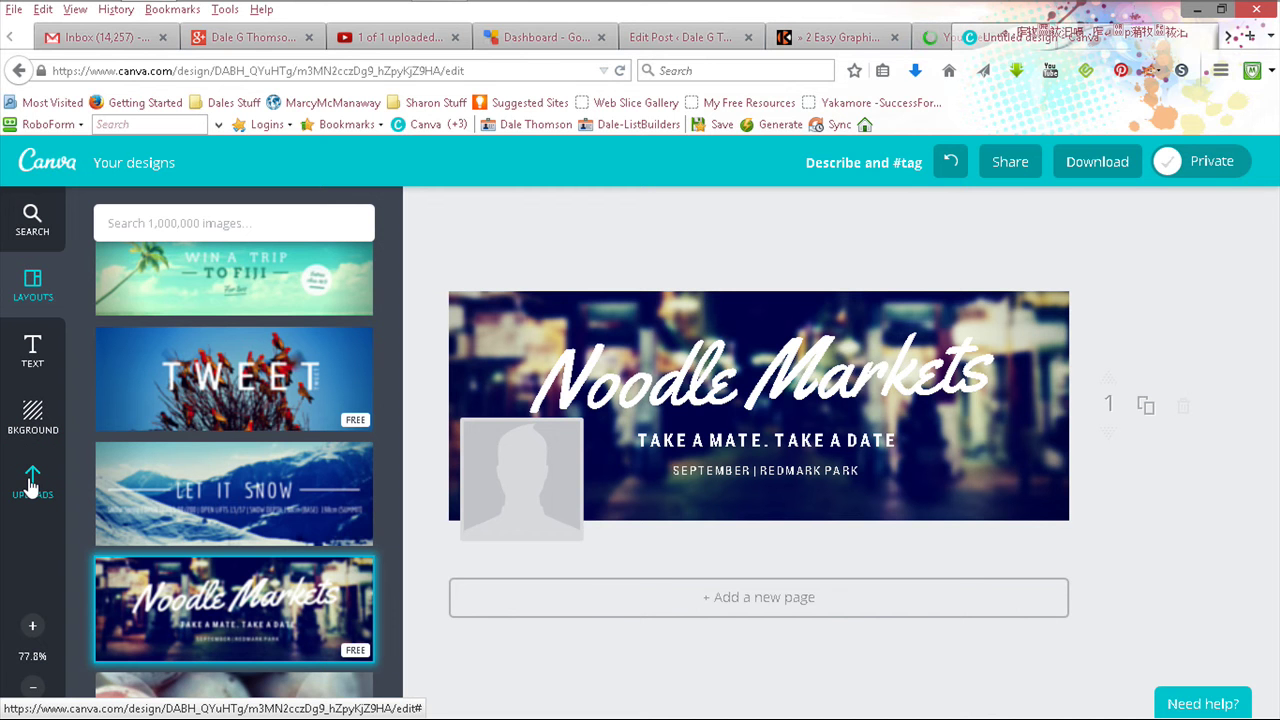
Look over the images available for upload and return to the layouts.
{"action": "left_click", "coordinate": [31, 483]}
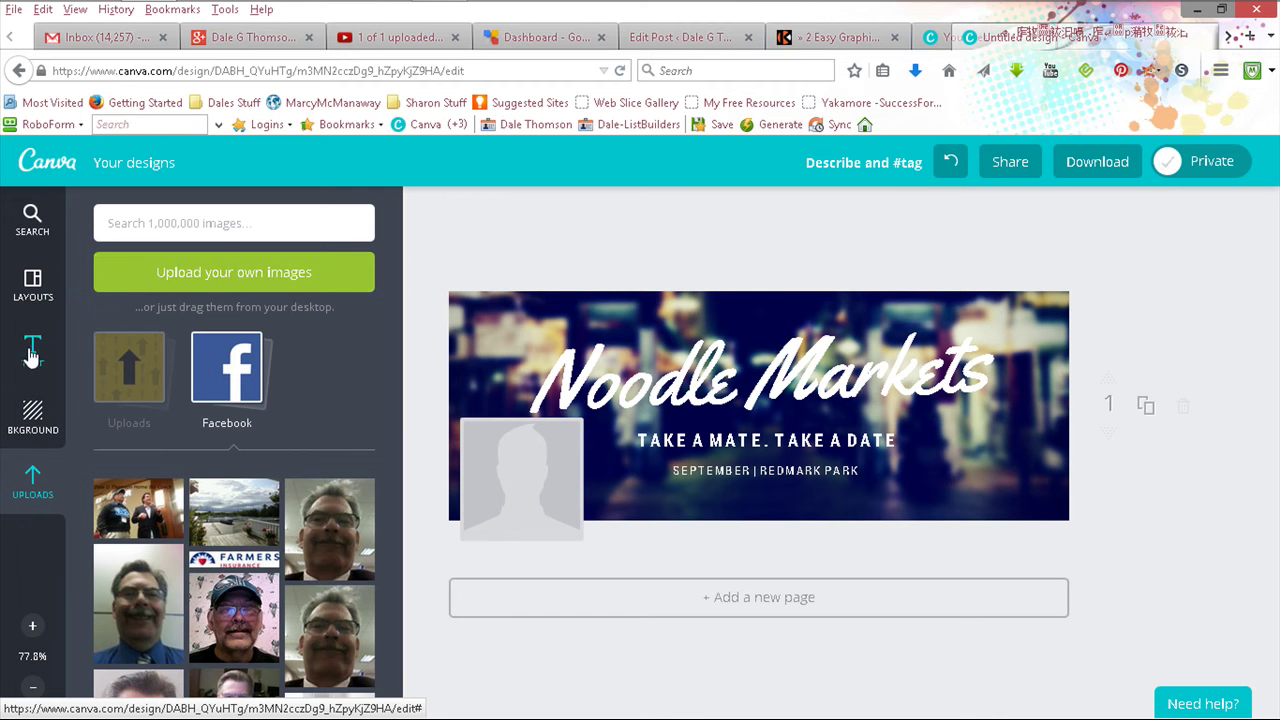
{"action": "left_click", "coordinate": [34, 283]}
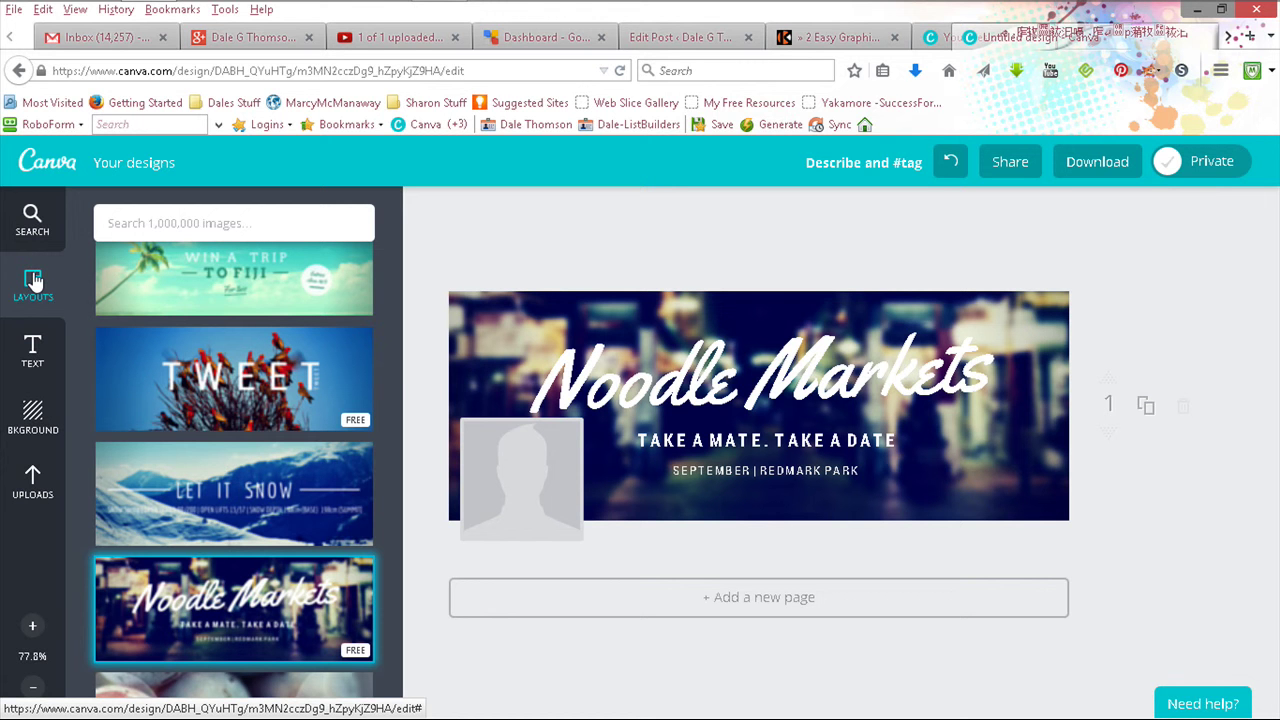
Choose the Yellowtail font for the "Noodle Markets" heading and try to recolour it yellow and red.
{"action": "left_click", "coordinate": [757, 378]}
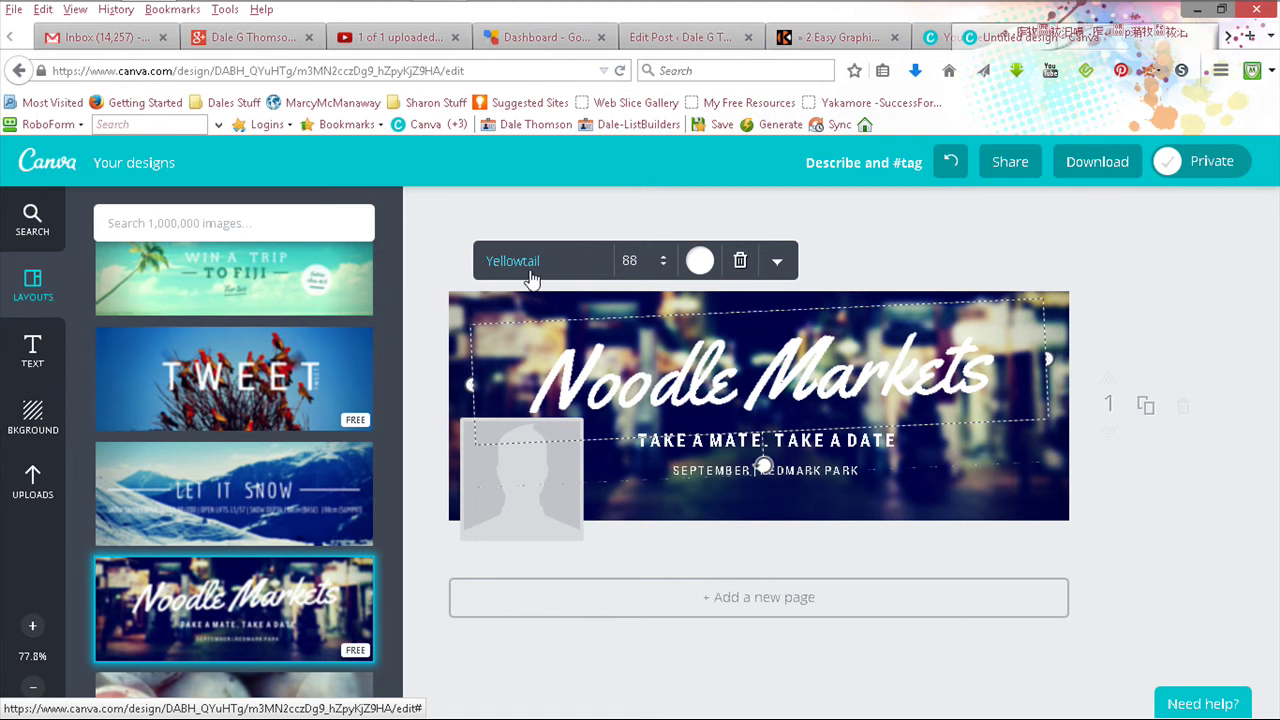
{"action": "left_click", "coordinate": [596, 268]}
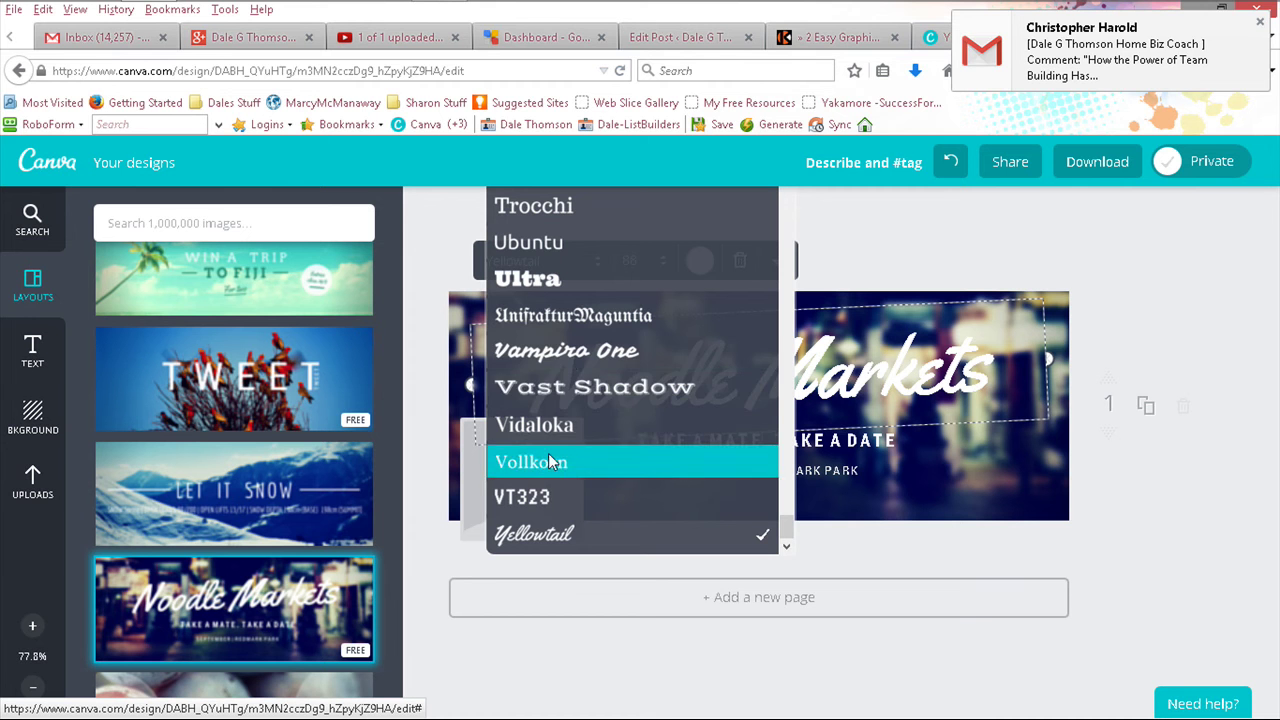
{"action": "left_click", "coordinate": [542, 532]}
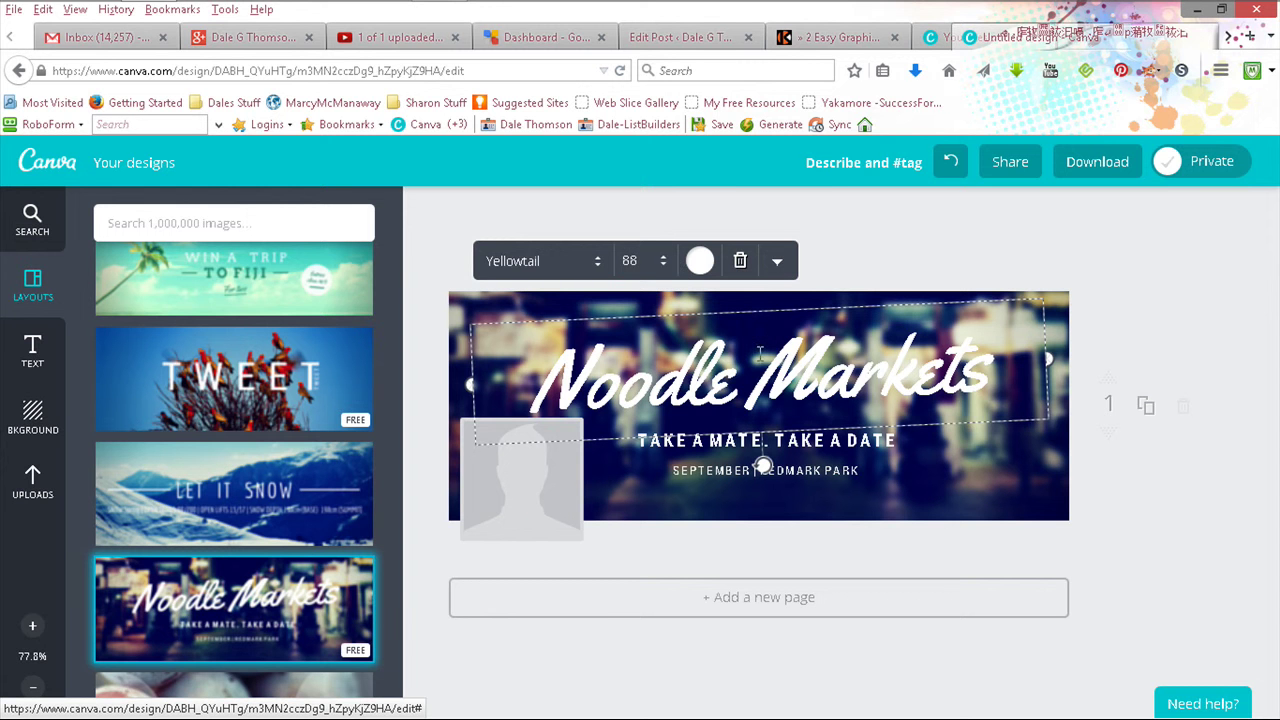
{"action": "left_click", "coordinate": [701, 262]}
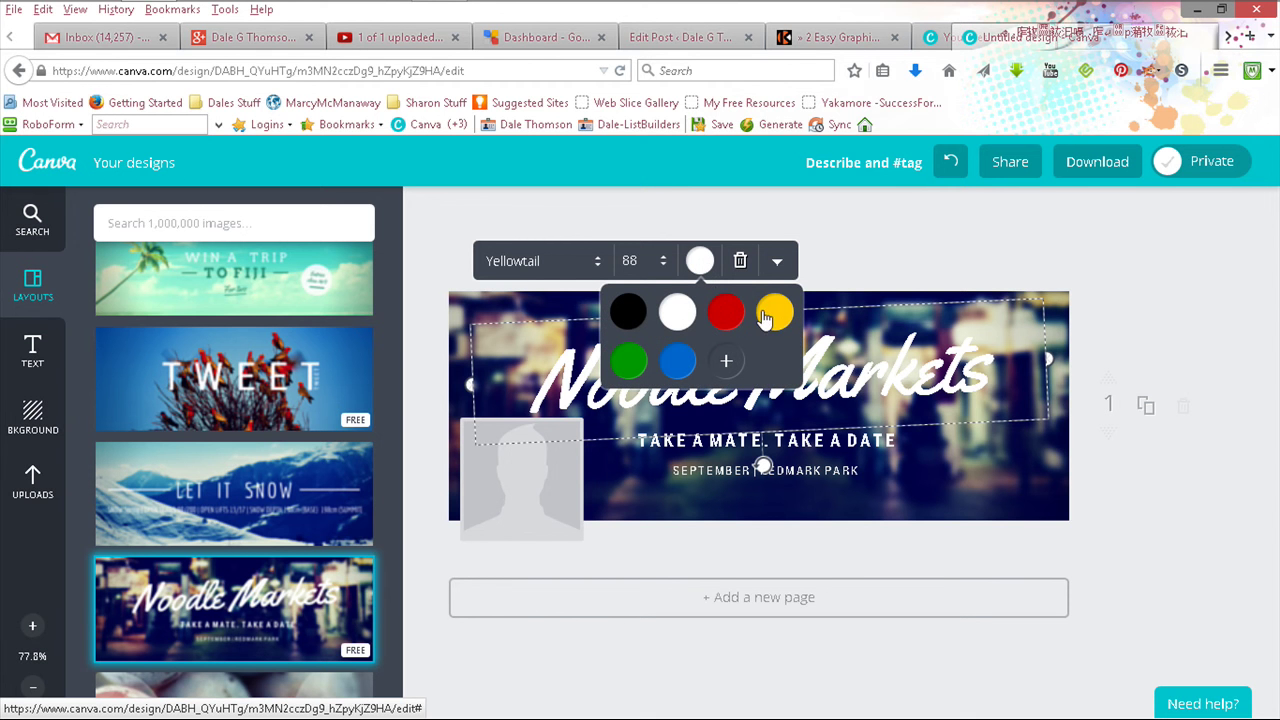
{"action": "left_click", "coordinate": [770, 312]}
{"action": "left_click", "coordinate": [724, 316]}
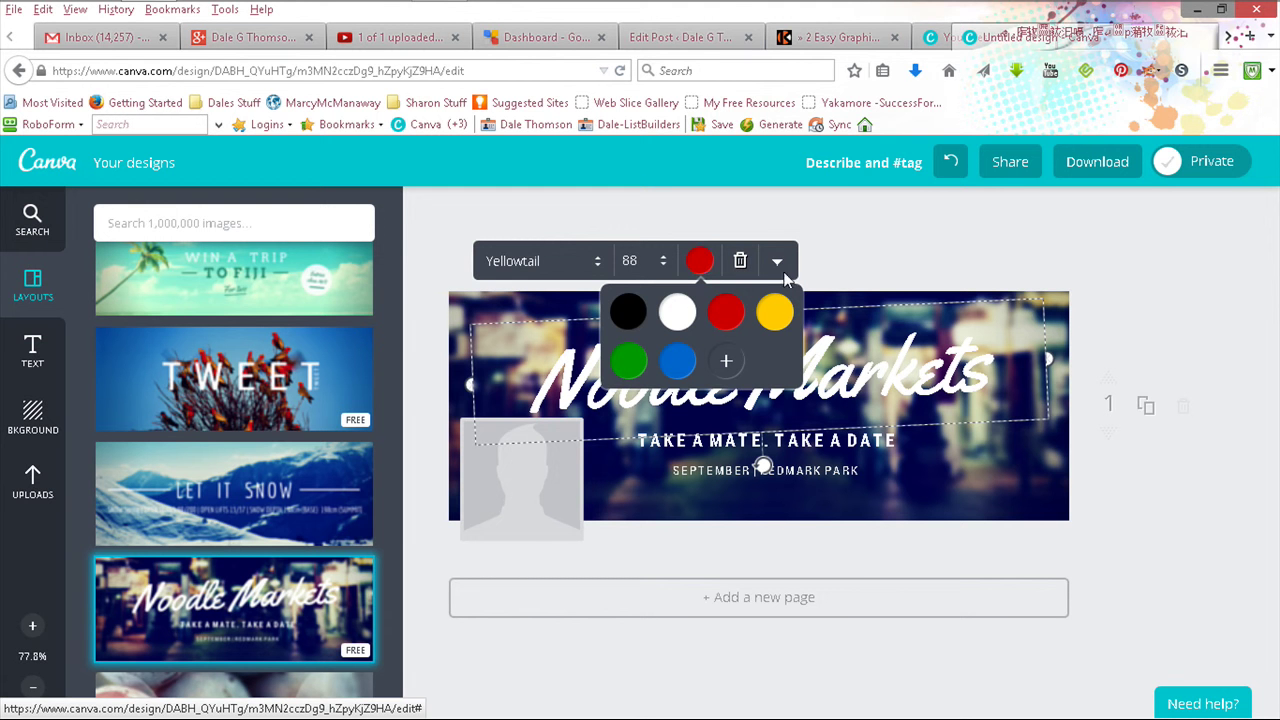
{"action": "left_click", "coordinate": [872, 238]}
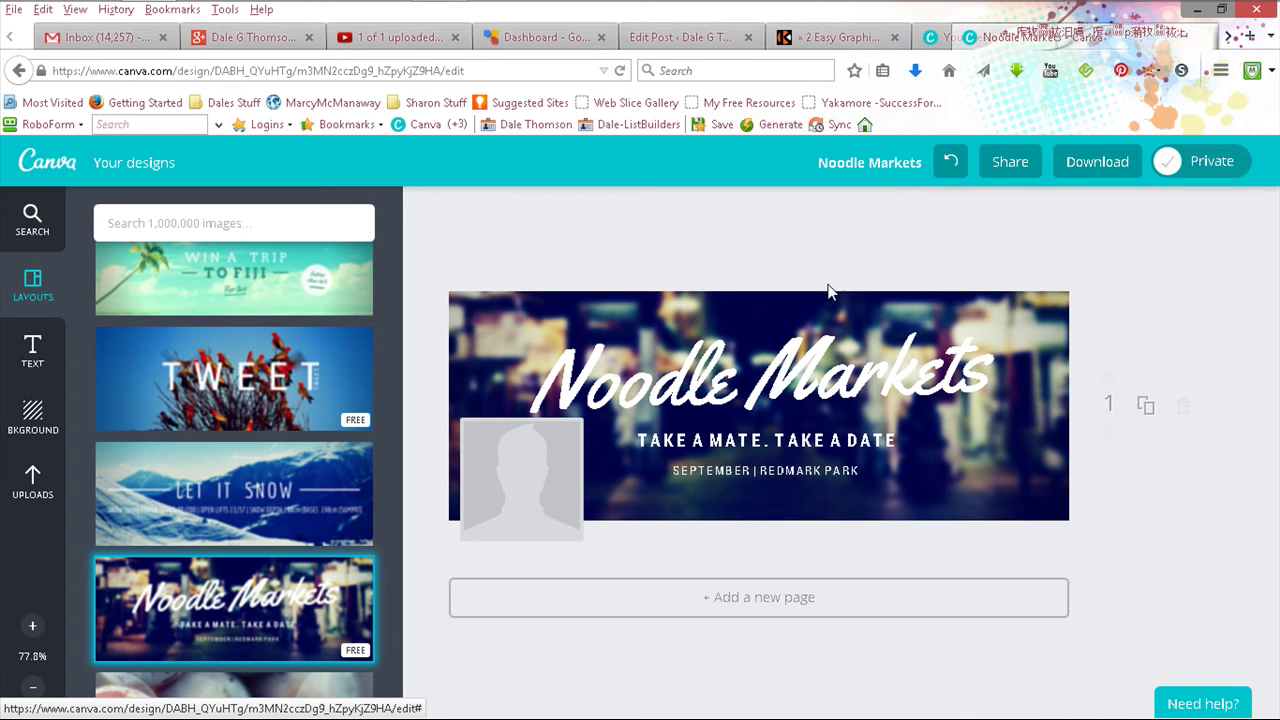
Replace the cover's "Noodle Markets" heading with the owner's full name.
{"action": "double_click", "coordinate": [579, 380]}
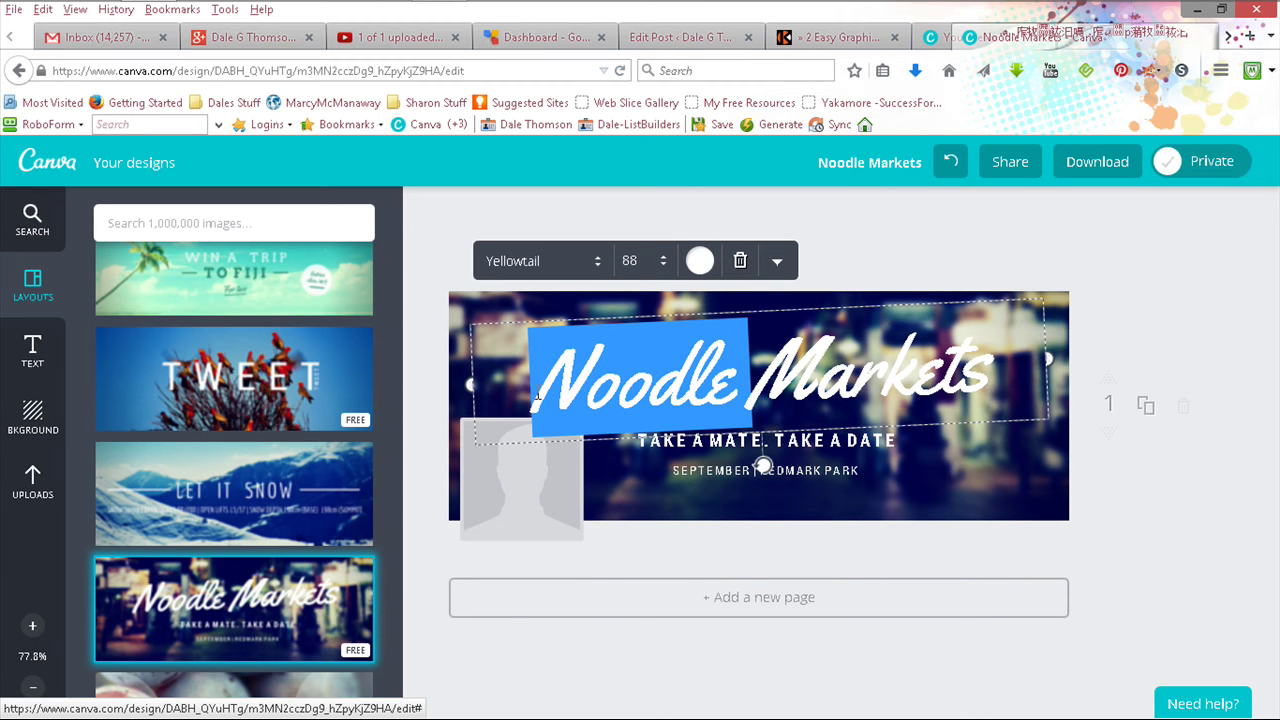
{"action": "left_click", "coordinate": [537, 396]}
{"action": "left_click_drag", "start_coordinate": [537, 396], "coordinate": [1020, 364]}
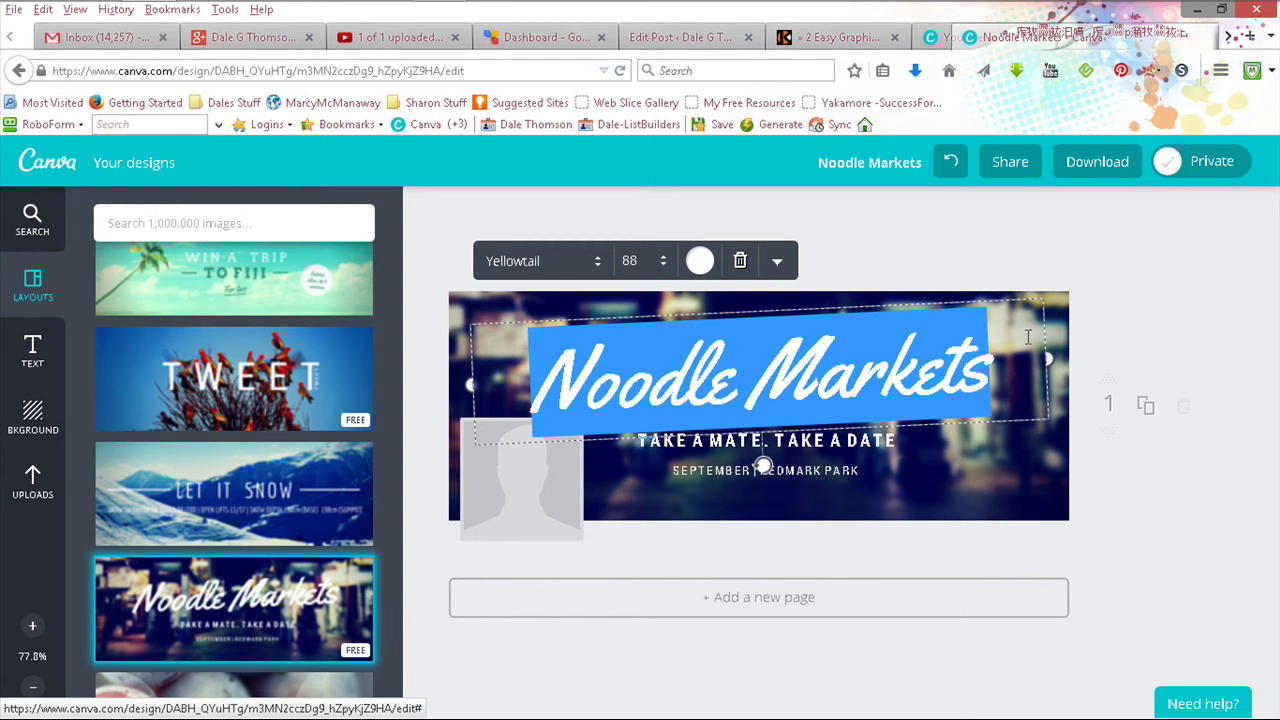
{"action": "type", "text": "D"}
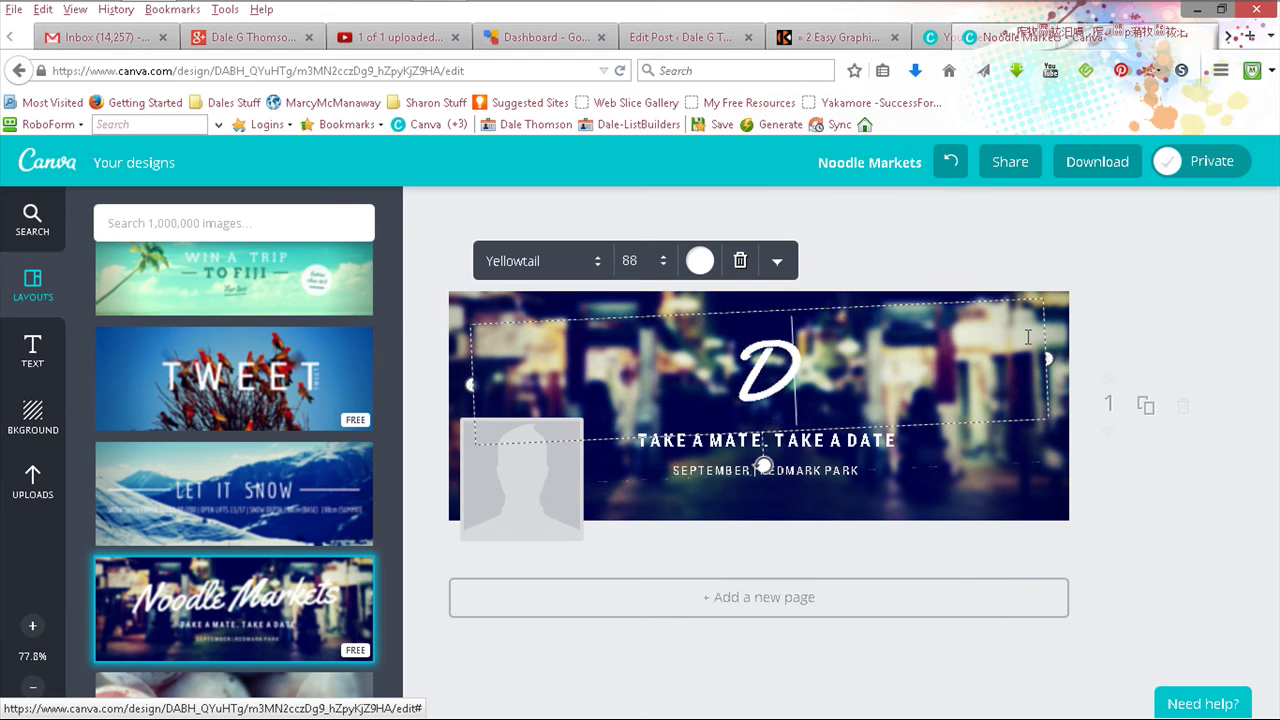
{"action": "type", "text": "al"}
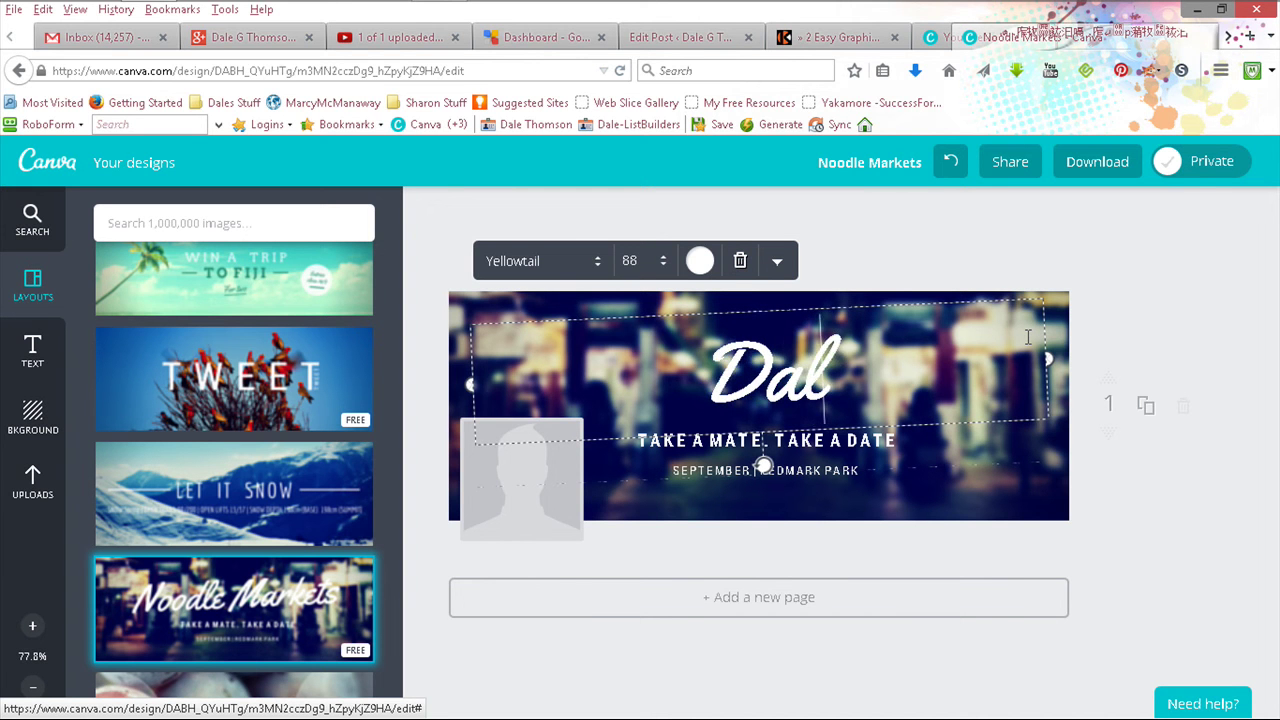
{"action": "type", "text": "e G"}
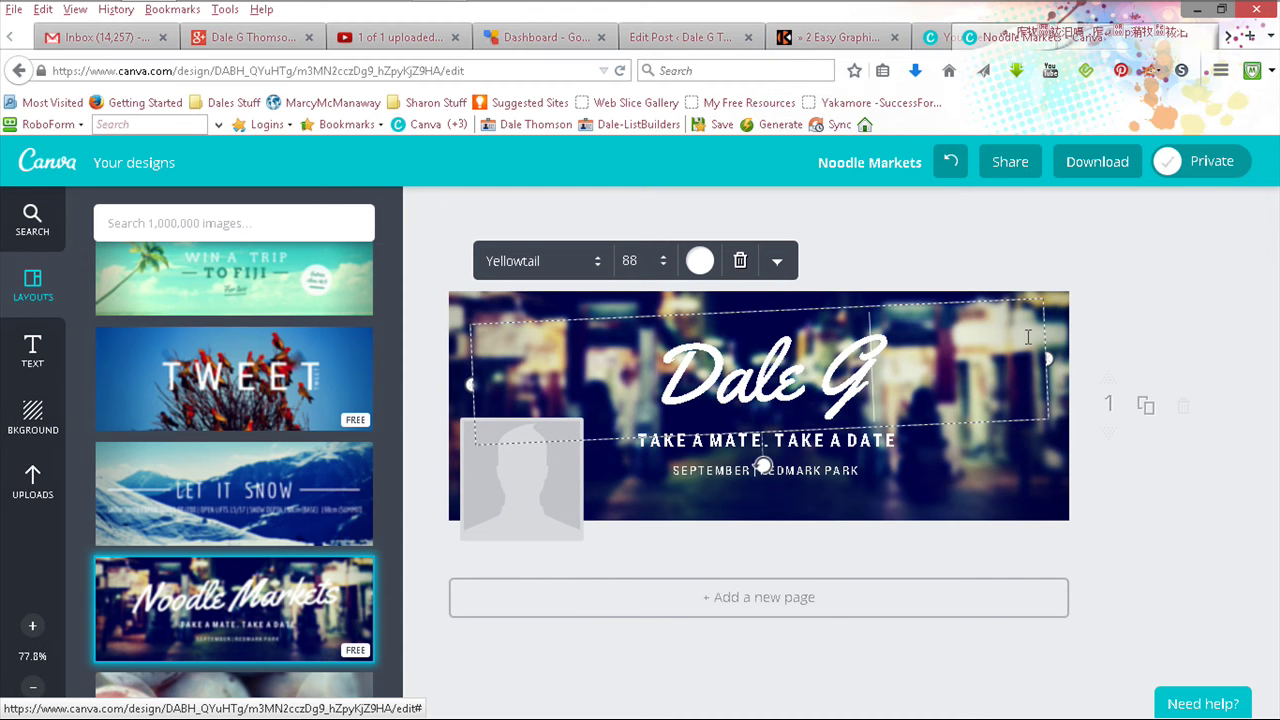
{"action": "type", "text": " Th"}
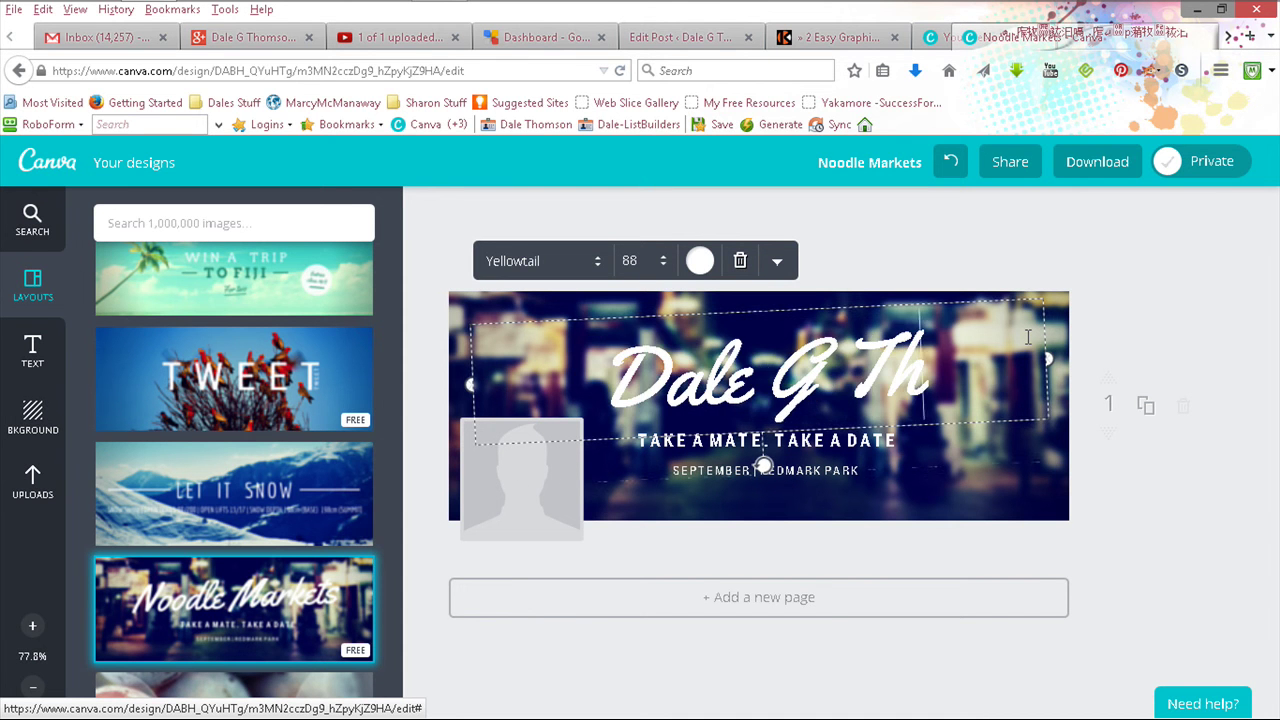
{"action": "type", "text": "oms"}
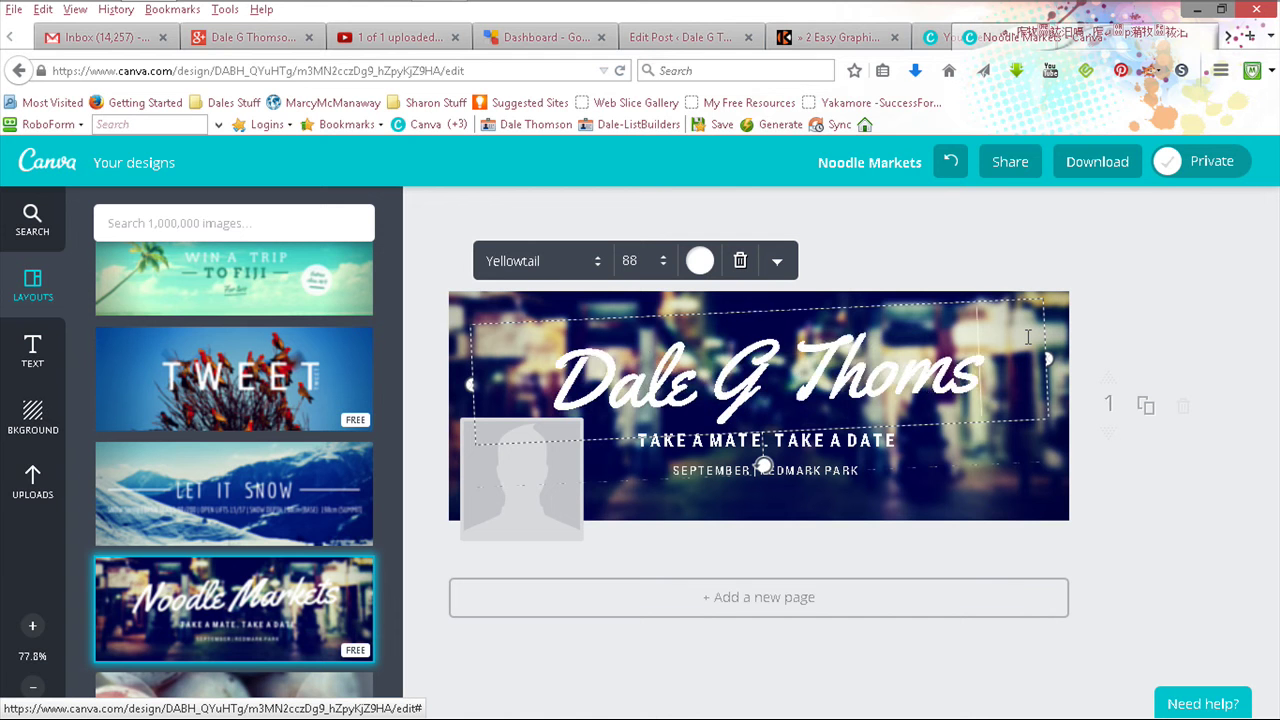
{"action": "type", "text": "on"}
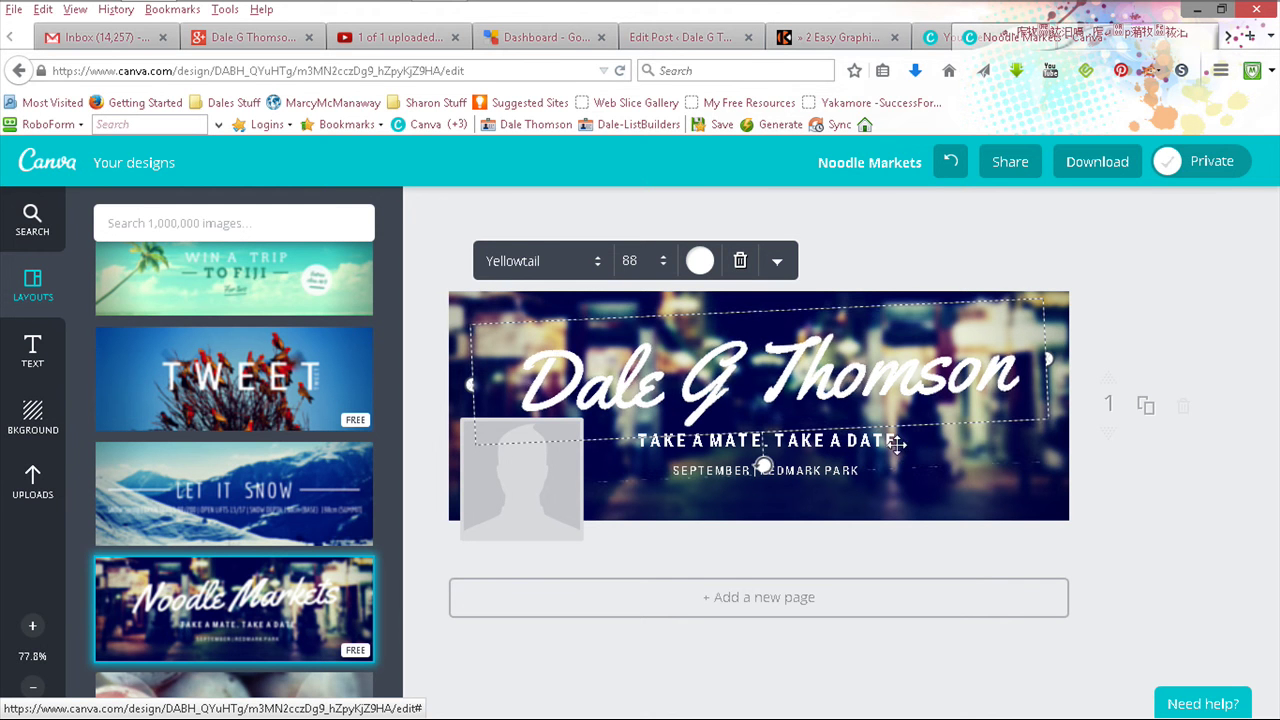
{"action": "left_click", "coordinate": [1203, 513]}
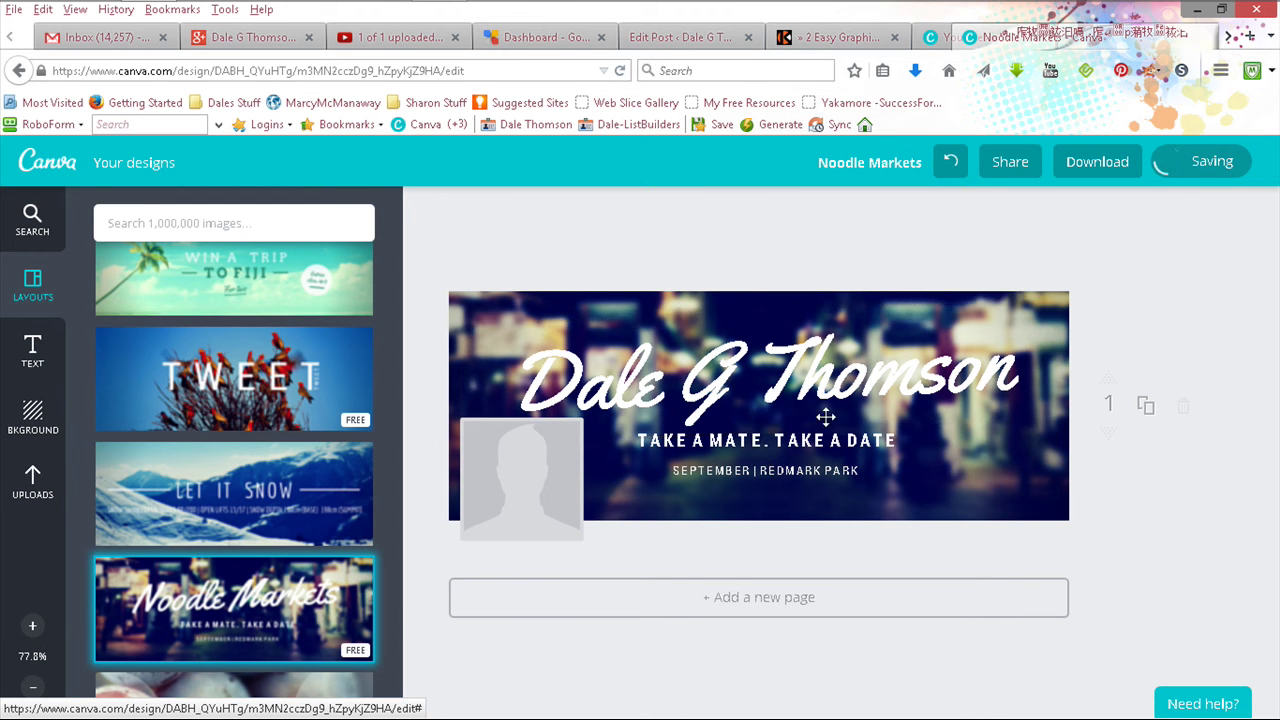
Rotate the full-name heading clockwise so it slopes down towards the cover's right side, and dismiss the RoboForm options.
{"action": "left_click", "coordinate": [770, 392]}
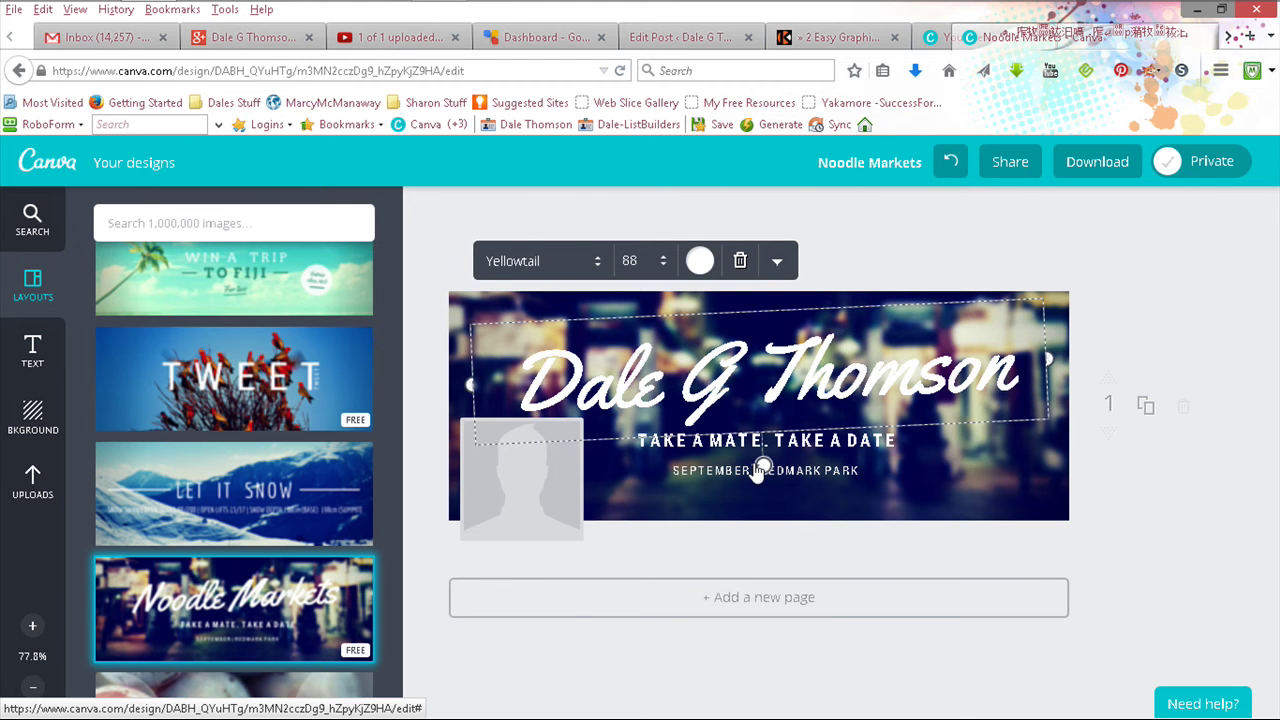
{"action": "left_click_drag", "start_coordinate": [766, 468], "coordinate": [741, 474]}
{"action": "right_click", "coordinate": [741, 474]}
{"action": "key", "text": "Escape"}
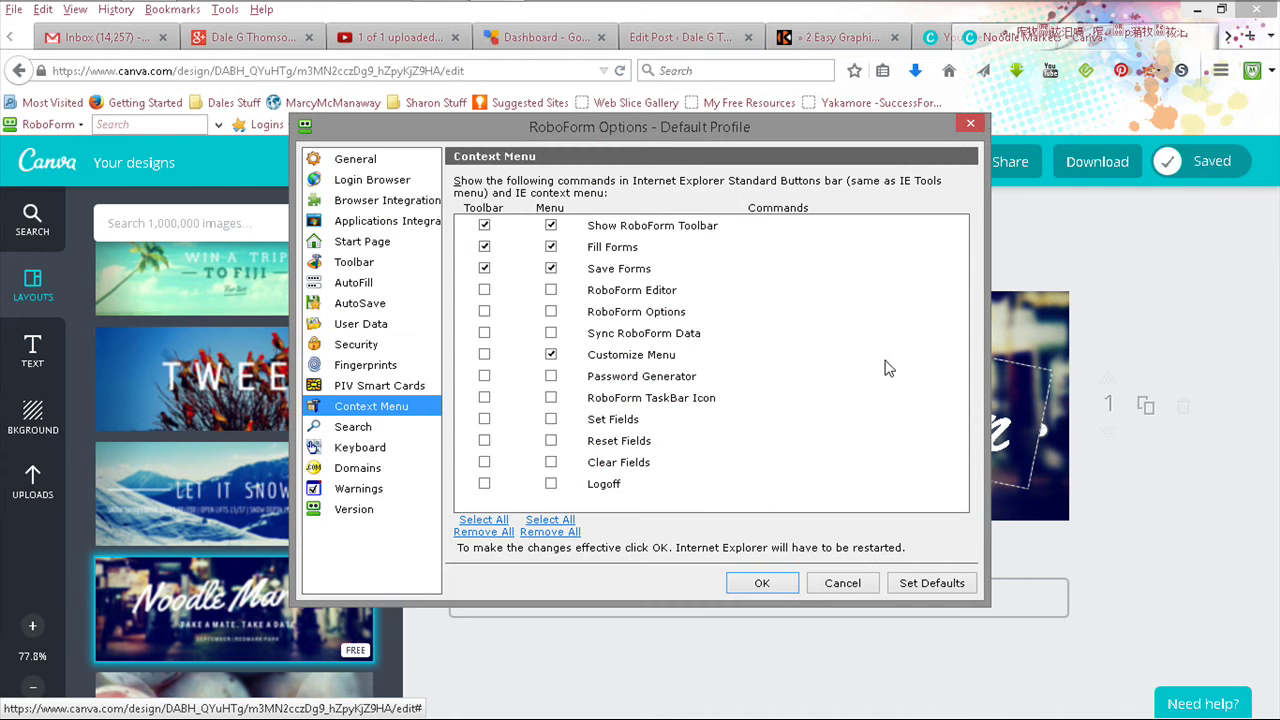
{"action": "left_click", "coordinate": [969, 123]}
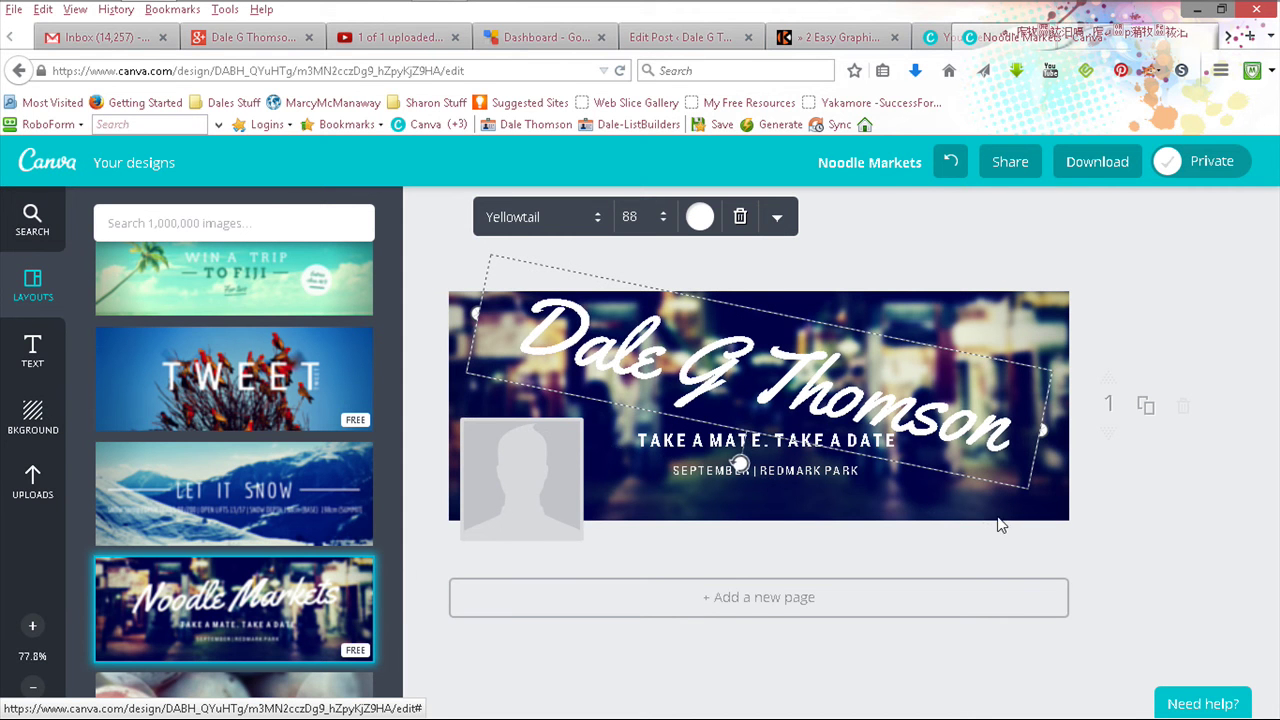
{"action": "left_click", "coordinate": [1166, 473]}
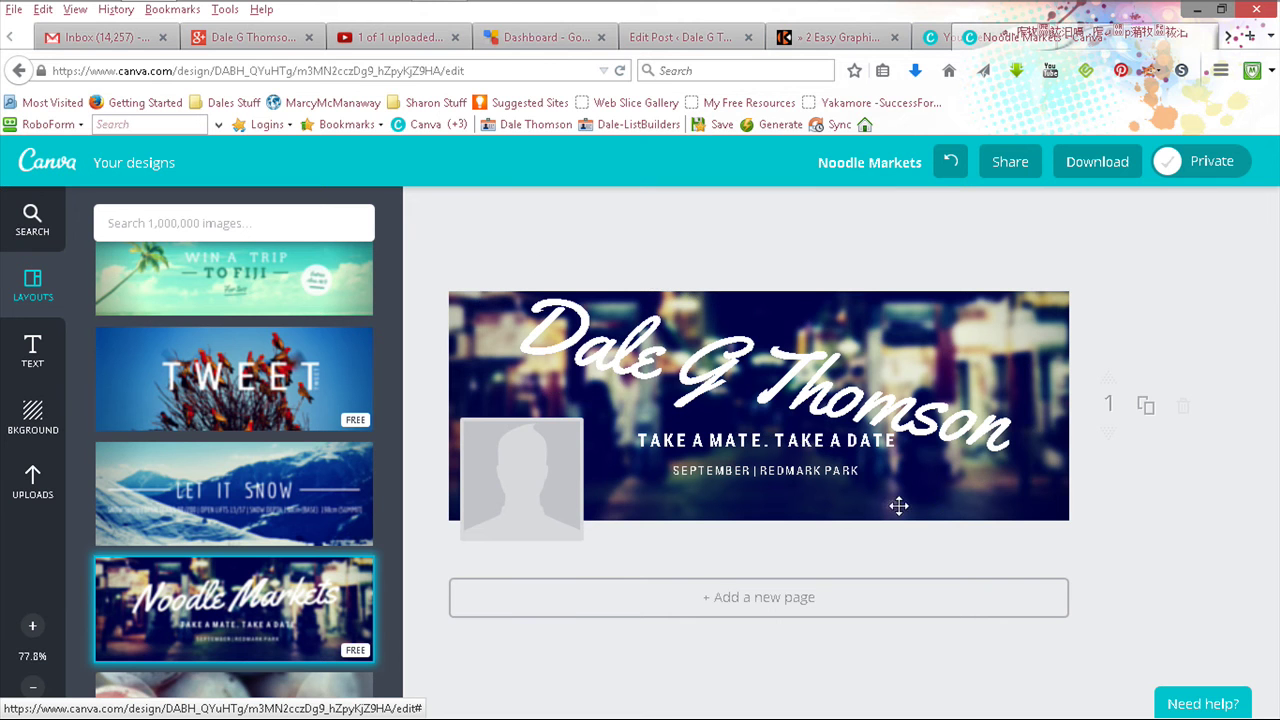
Replace the "TAKE A MATE. TAKE A DATE" subtitle with "HOME BIZ COACH".
{"action": "double_click", "coordinate": [798, 440]}
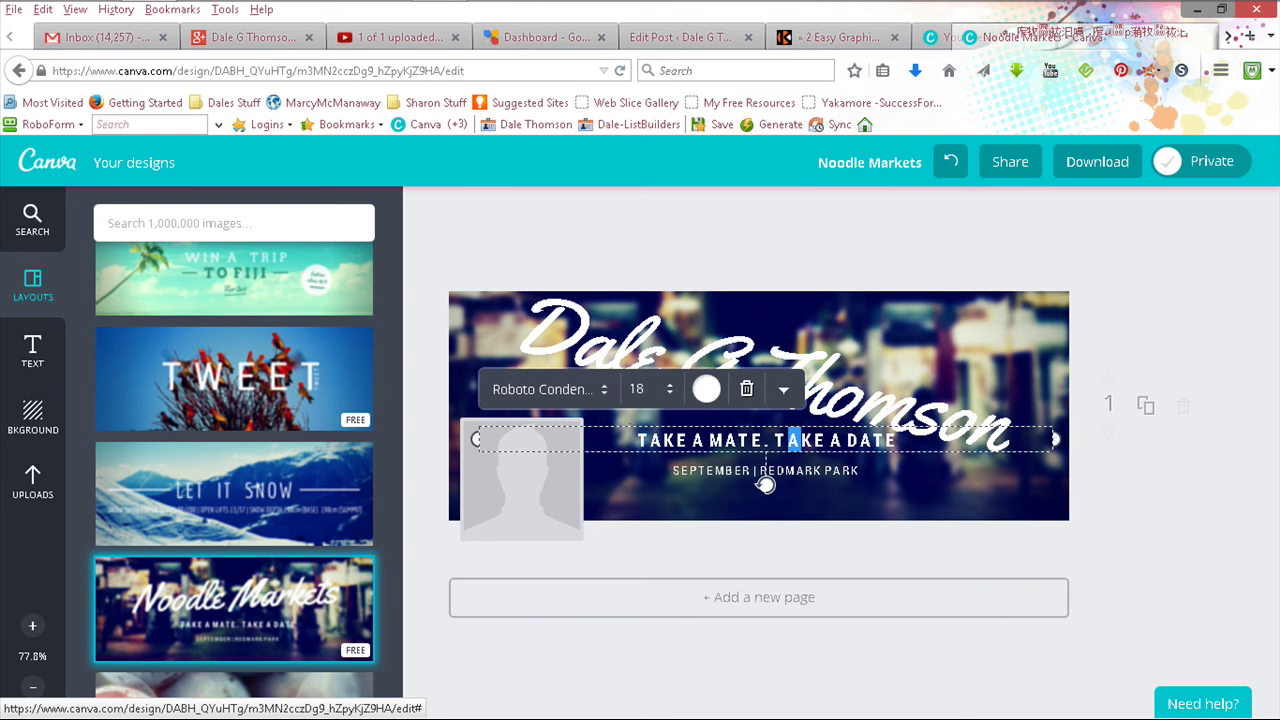
{"action": "key", "text": "Home"}
{"action": "key", "text": "shift+Right"}
{"action": "key", "text": "shift+Right"}
{"action": "key", "text": "shift+Right"}
{"action": "key", "text": "shift+Right"}
{"action": "key", "text": "shift+Right"}
{"action": "key", "text": "shift+Right"}
{"action": "key", "text": "shift+Right"}
{"action": "key", "text": "shift+Right"}
{"action": "key", "text": "shift+Right"}
{"action": "key", "text": "shift+Right"}
{"action": "key", "text": "shift+Right"}
{"action": "key", "text": "shift+Right"}
{"action": "key", "text": "shift+Right"}
{"action": "key", "text": "shift+Right"}
{"action": "key", "text": "shift+Right"}
{"action": "key", "text": "shift+Right"}
{"action": "key", "text": "shift+Right"}
{"action": "key", "text": "shift+Right"}
{"action": "key", "text": "shift+Right"}
{"action": "key", "text": "shift+Right"}
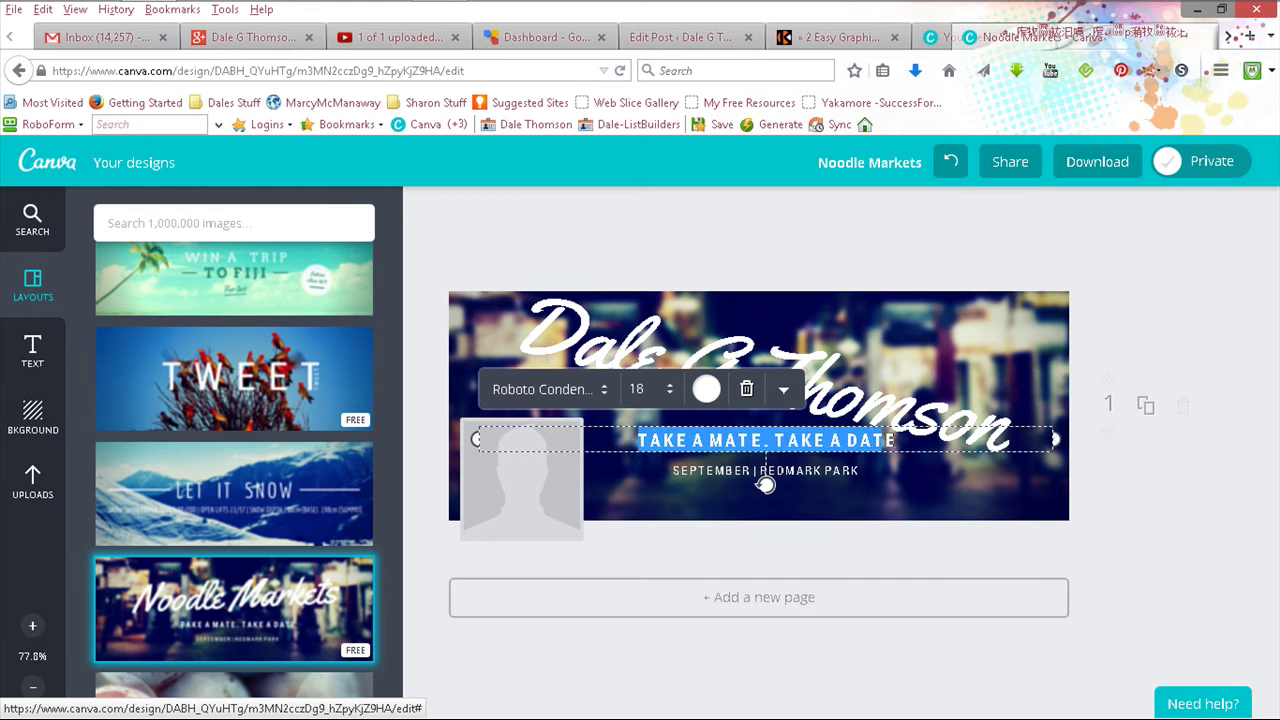
{"action": "key", "text": "shift+Right"}
{"action": "type", "text": "HO"}
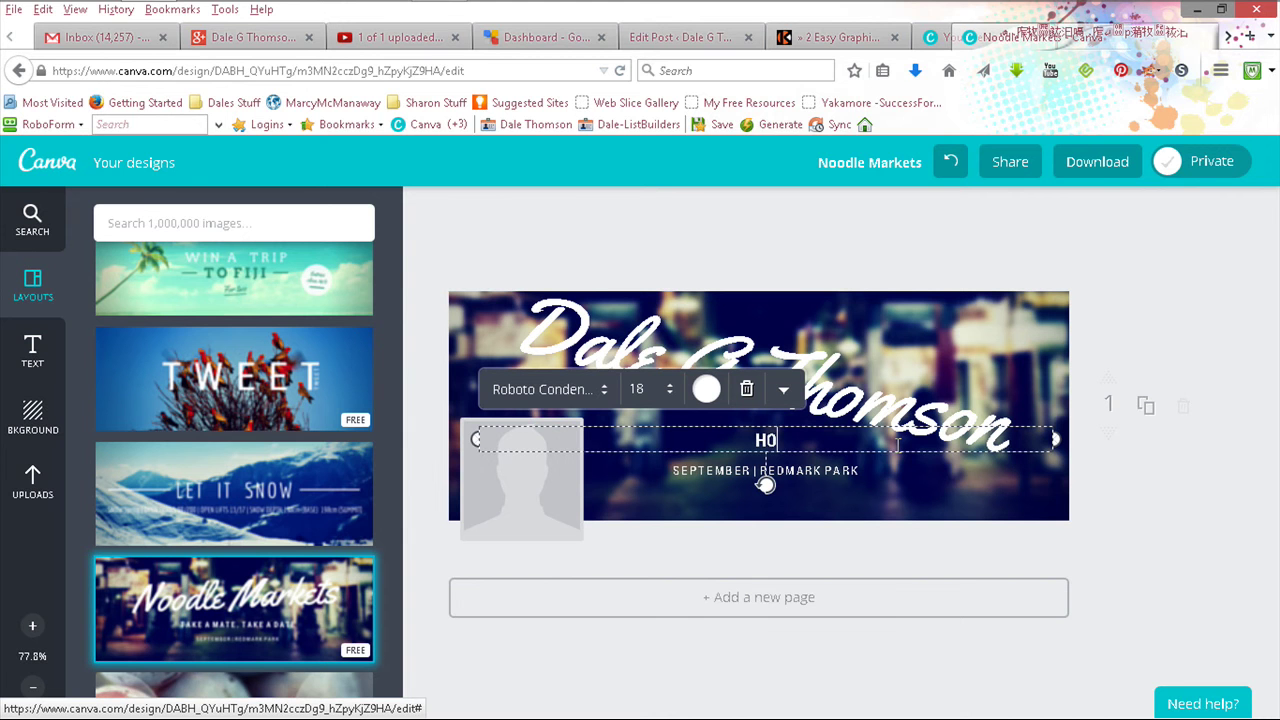
{"action": "type", "text": "ME BIZ"}
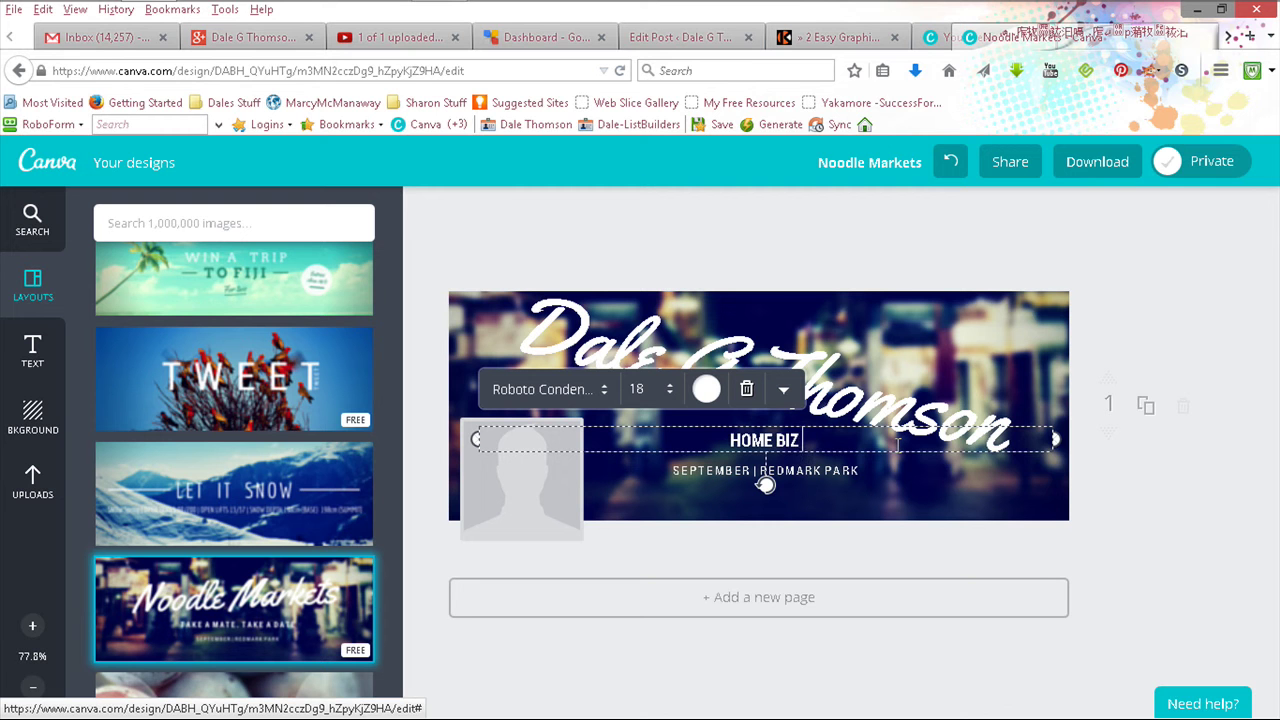
{"action": "type", "text": " COA"}
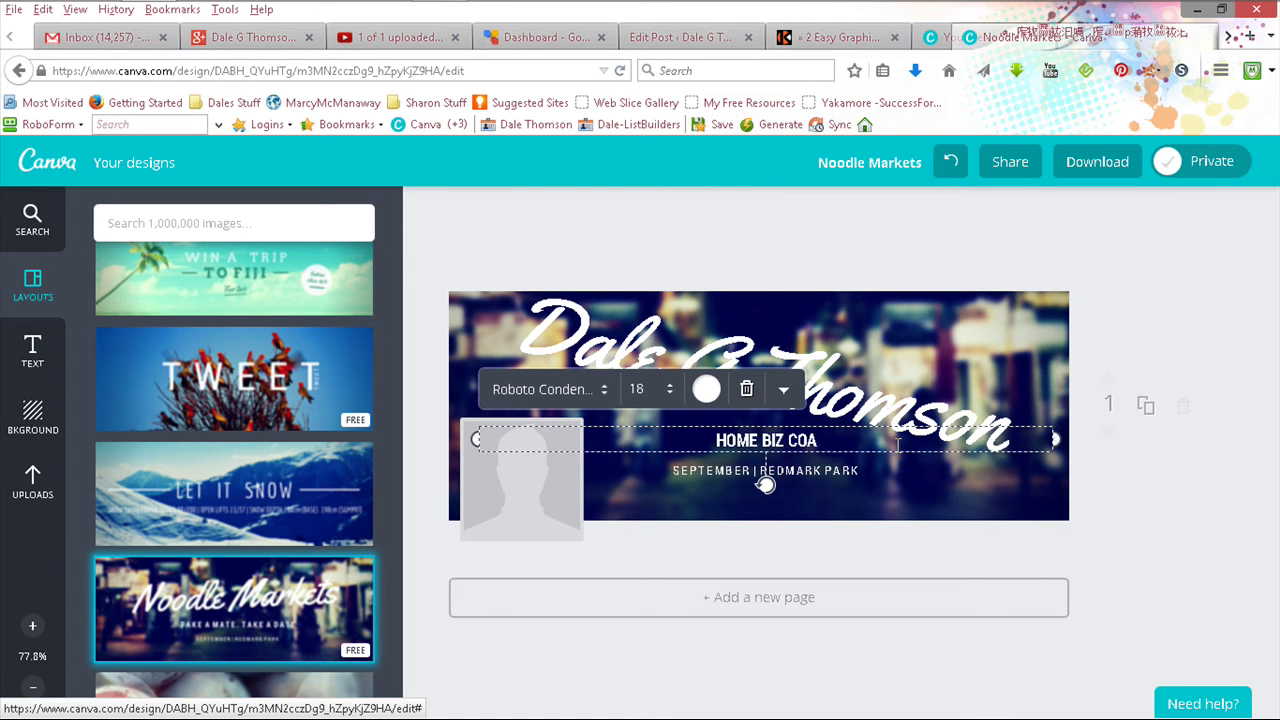
{"action": "type", "text": "CH"}
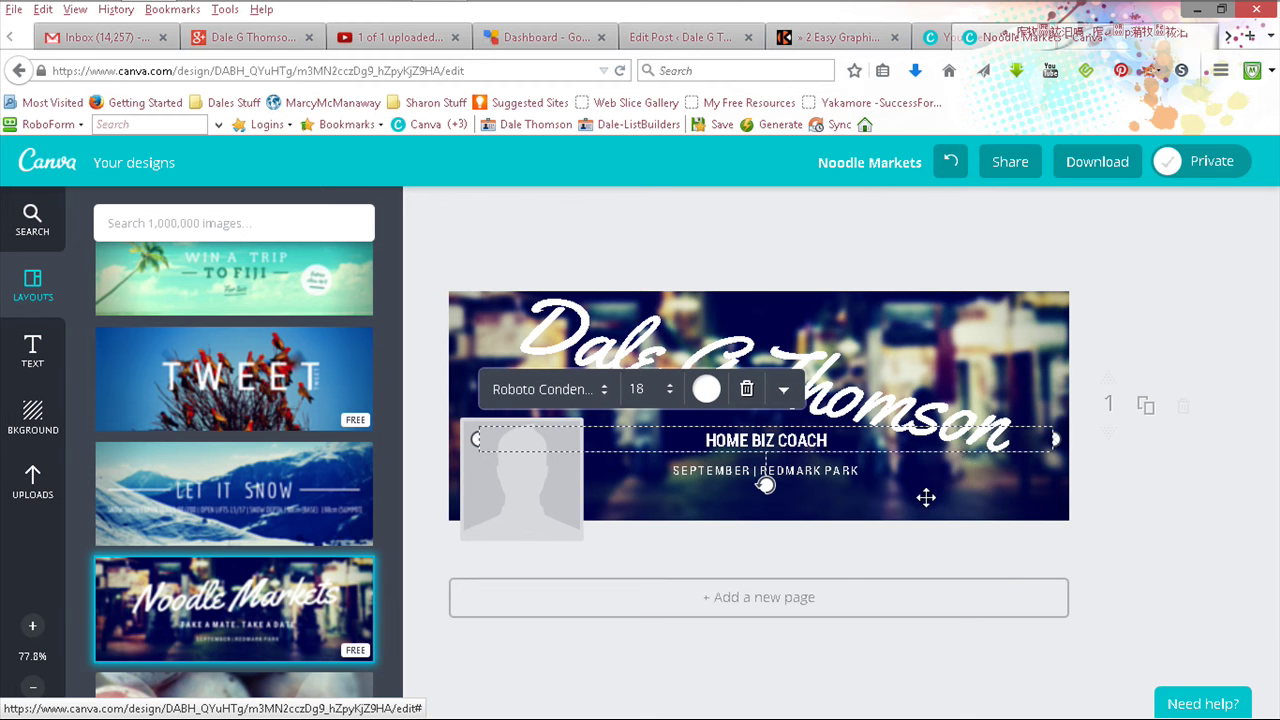
{"action": "left_click", "coordinate": [1131, 529]}
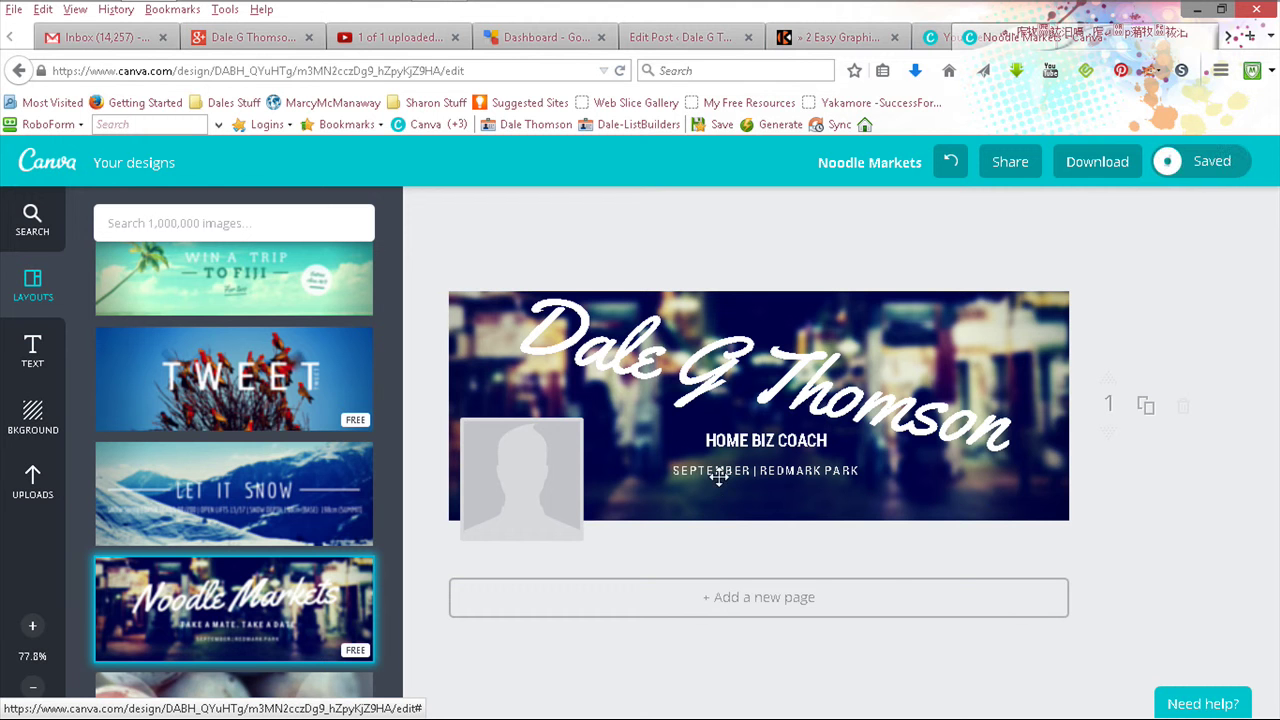
Replace the "SEPTEMBER | REDMARK PARK" line with "CHERRY HILL, NJ".
{"action": "left_click", "coordinate": [718, 477]}
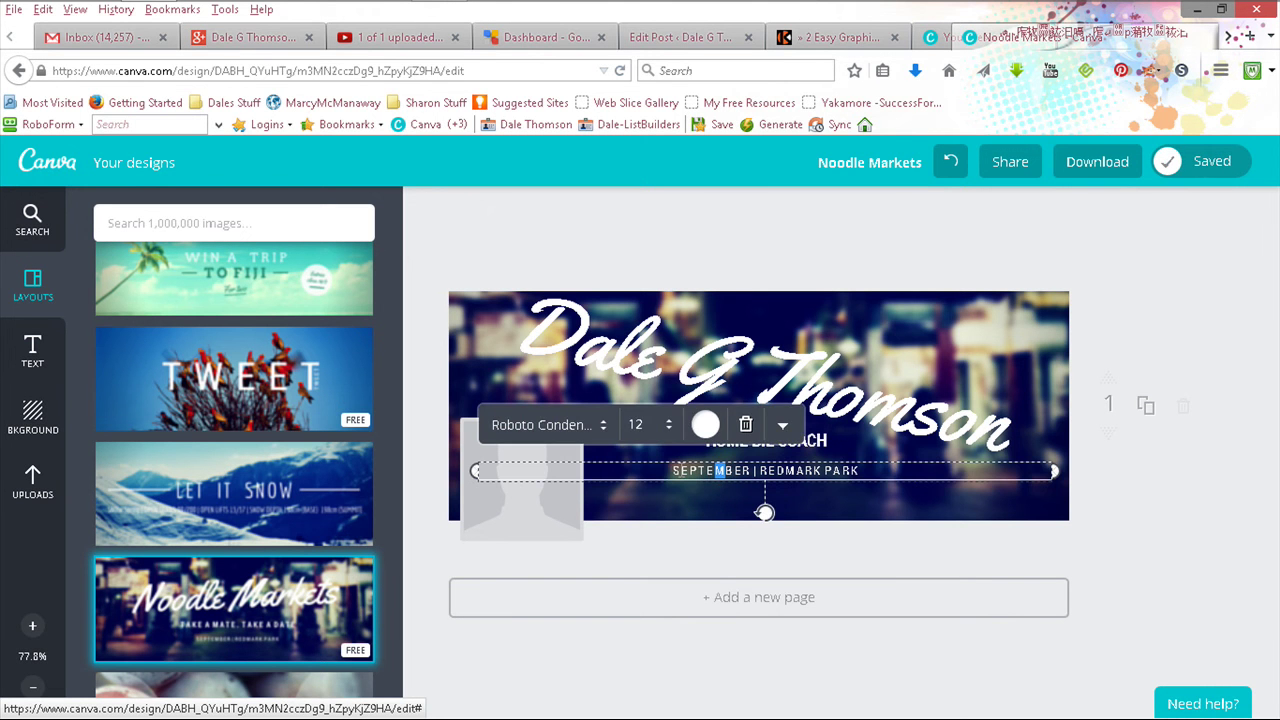
{"action": "left_click_drag", "start_coordinate": [672, 470], "coordinate": [865, 466]}
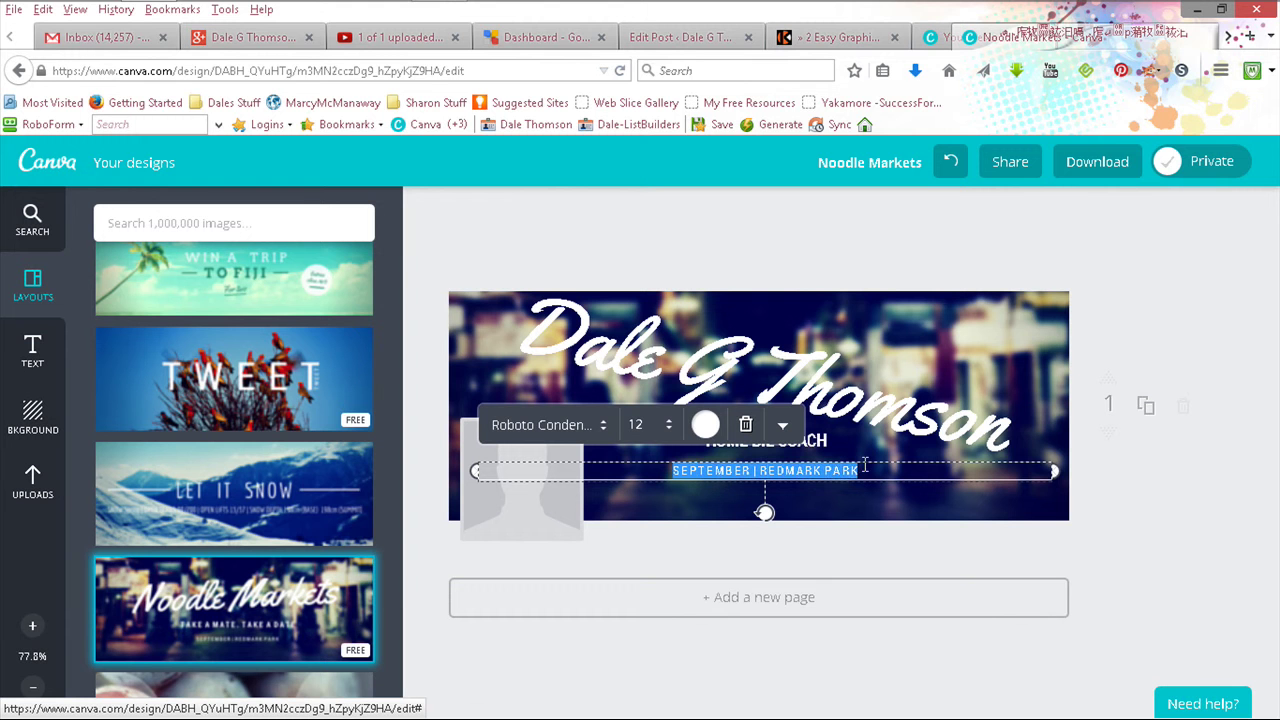
{"action": "type", "text": "CH"}
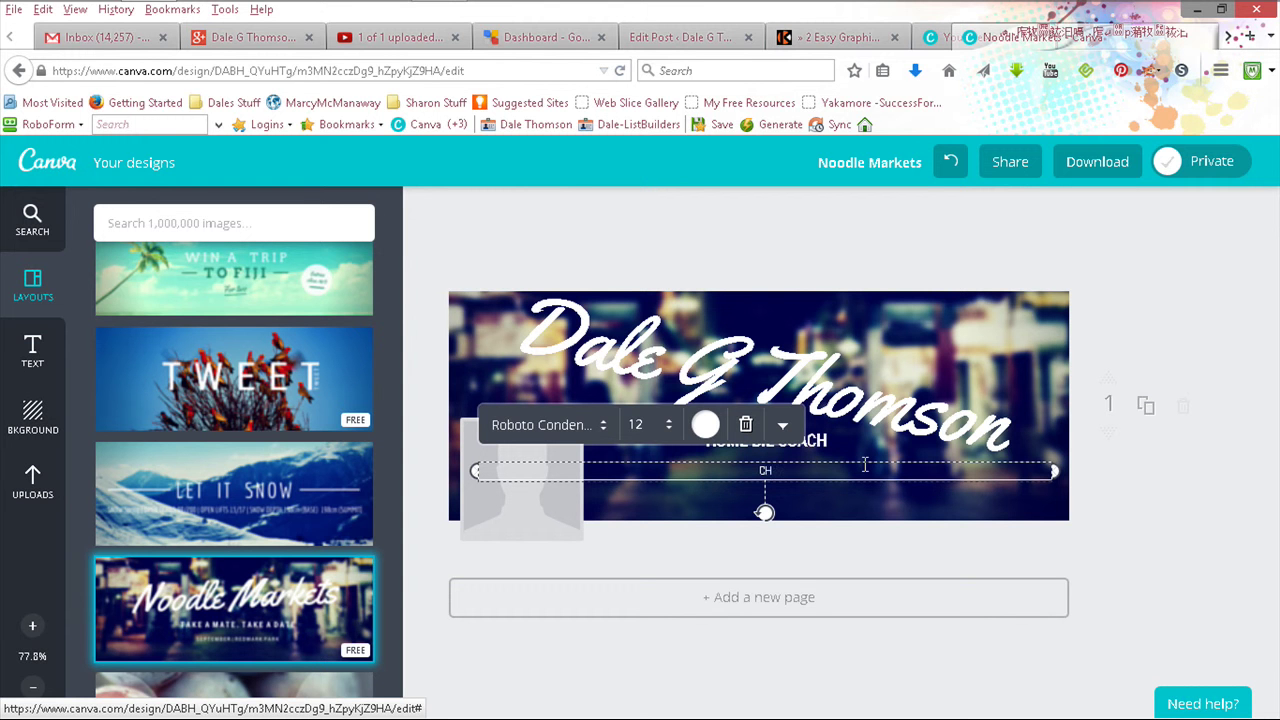
{"action": "type", "text": "ERRY HILL, NJ"}
{"action": "left_click", "coordinate": [1220, 473]}
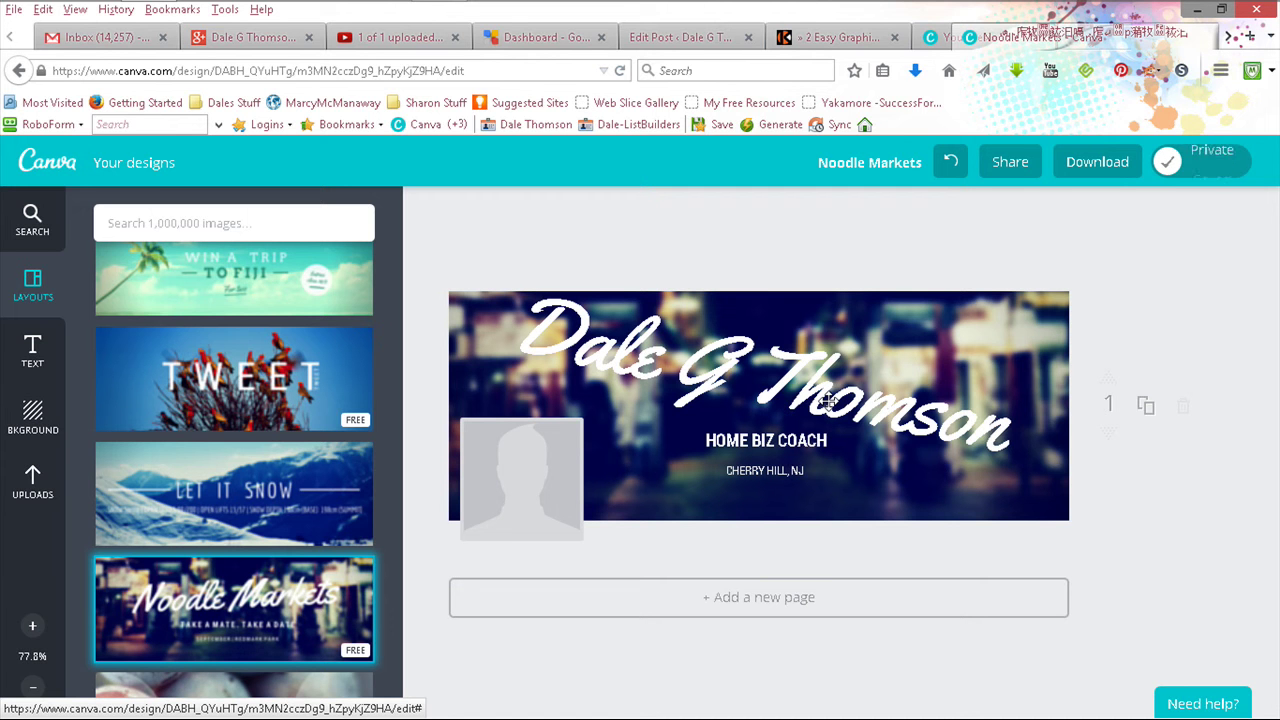
Add the free round "HARK!" text design to the cover.
{"action": "left_click", "coordinate": [36, 358]}
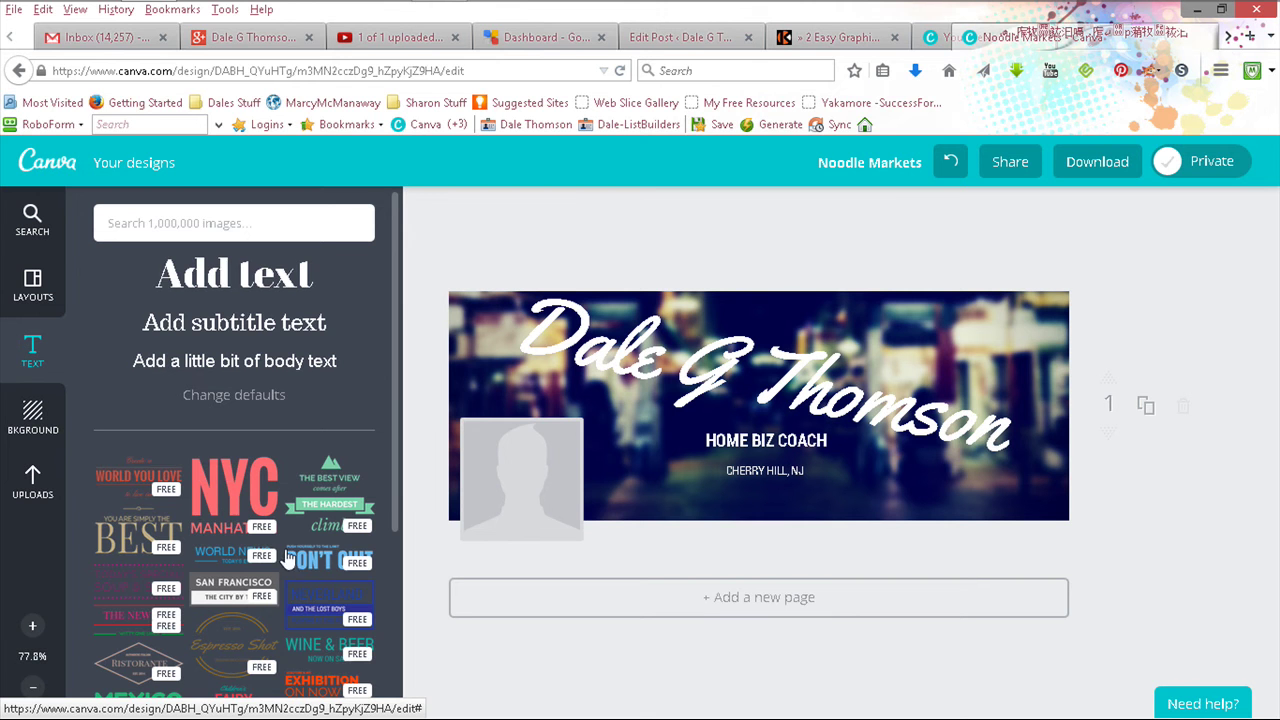
{"action": "scroll", "coordinate": [395, 540], "scroll_direction": "down", "scroll_amount": 4}
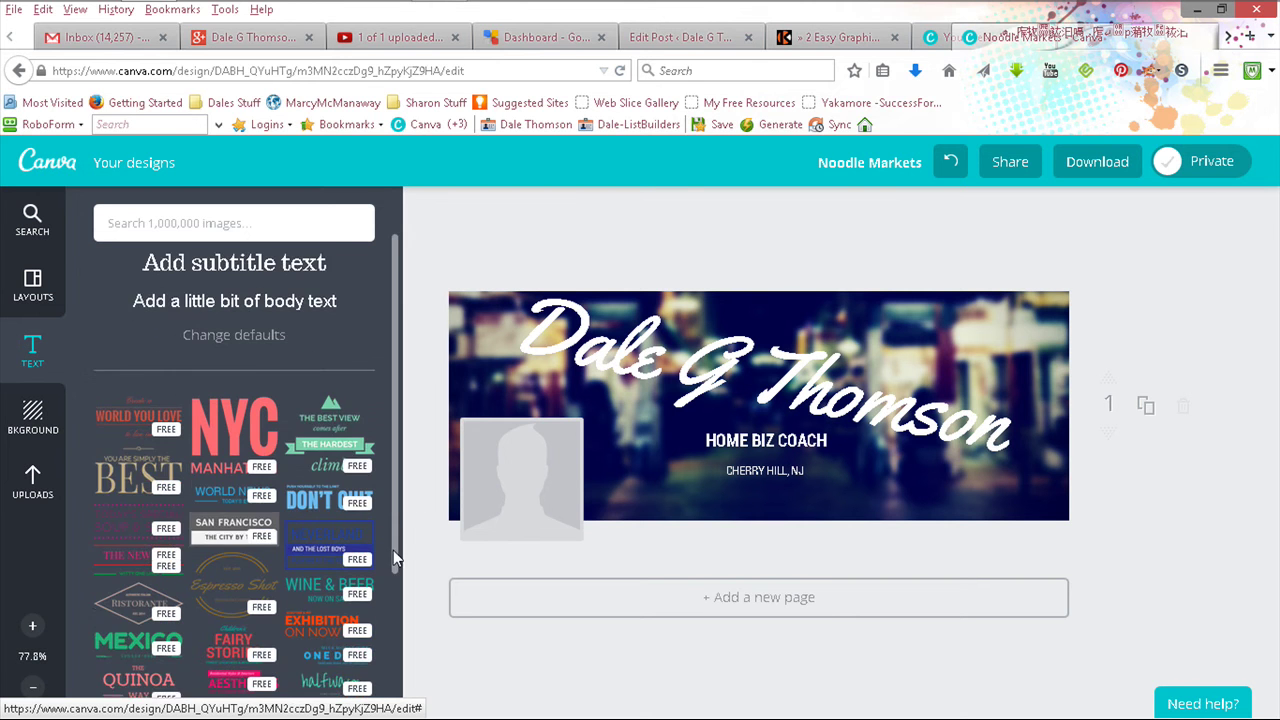
{"action": "scroll", "coordinate": [381, 612], "scroll_direction": "down", "scroll_amount": 3}
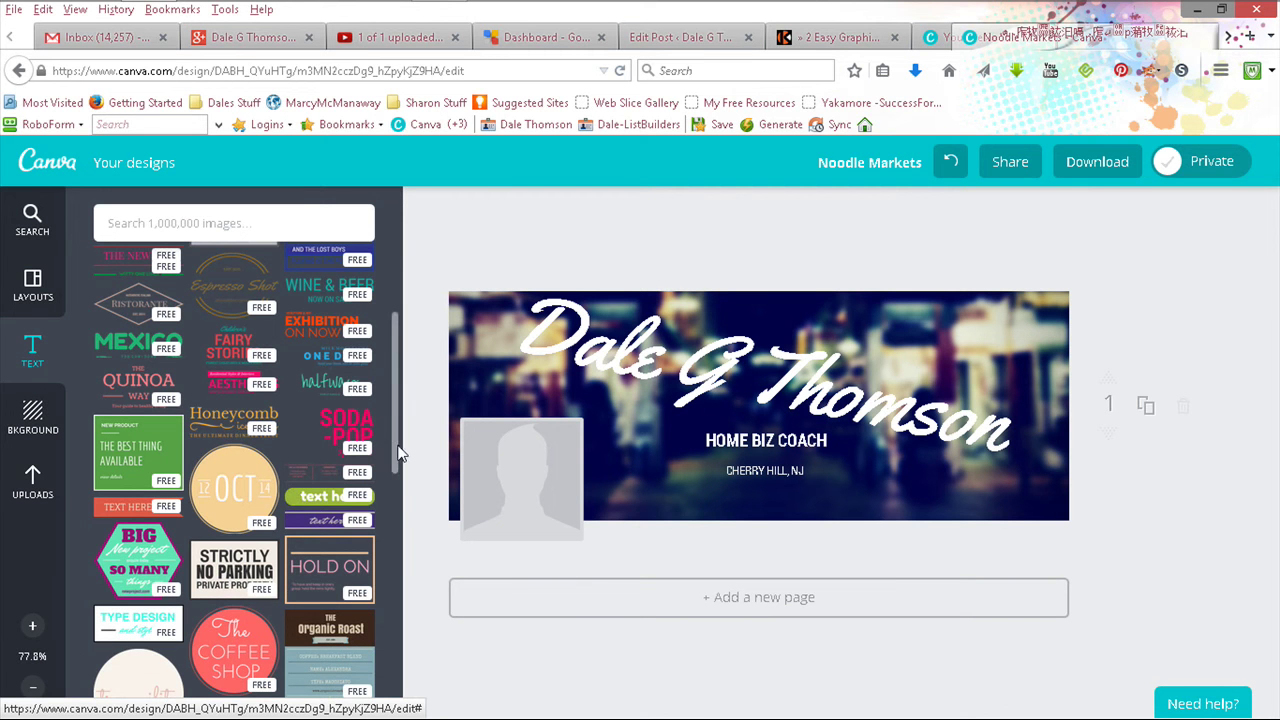
{"action": "left_click_drag", "start_coordinate": [398, 448], "coordinate": [400, 557]}
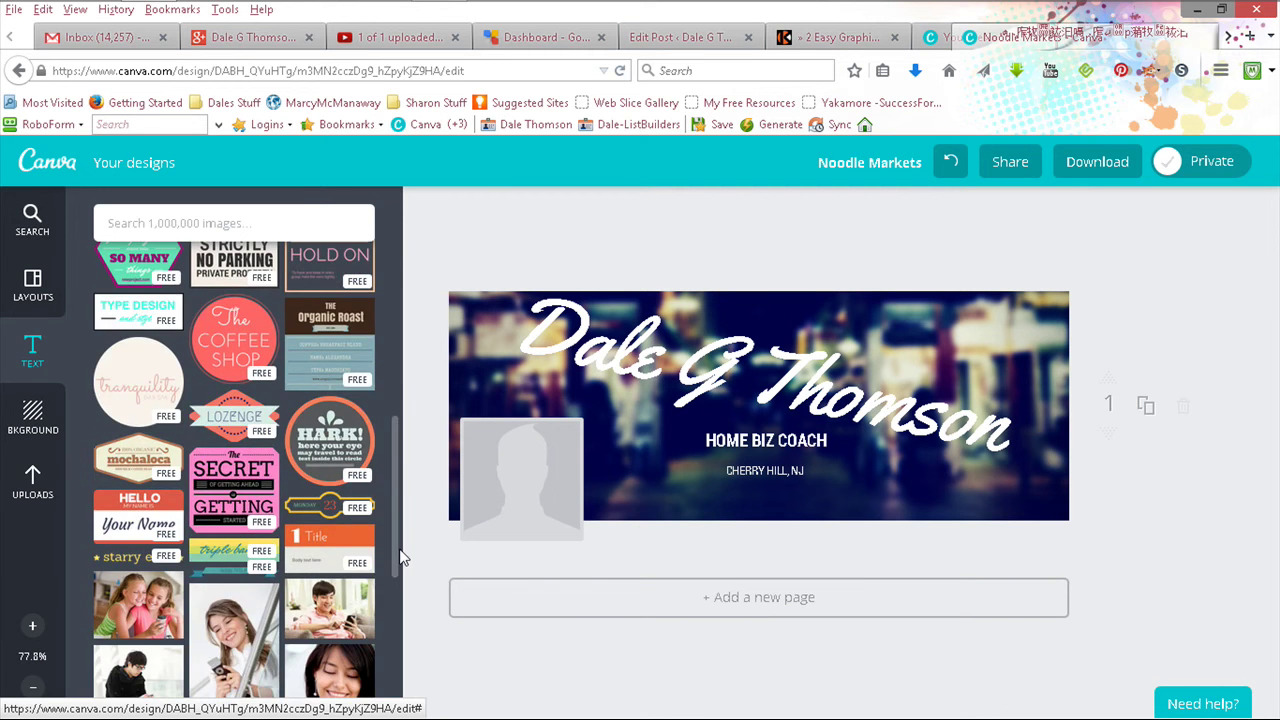
{"action": "left_click", "coordinate": [335, 455]}
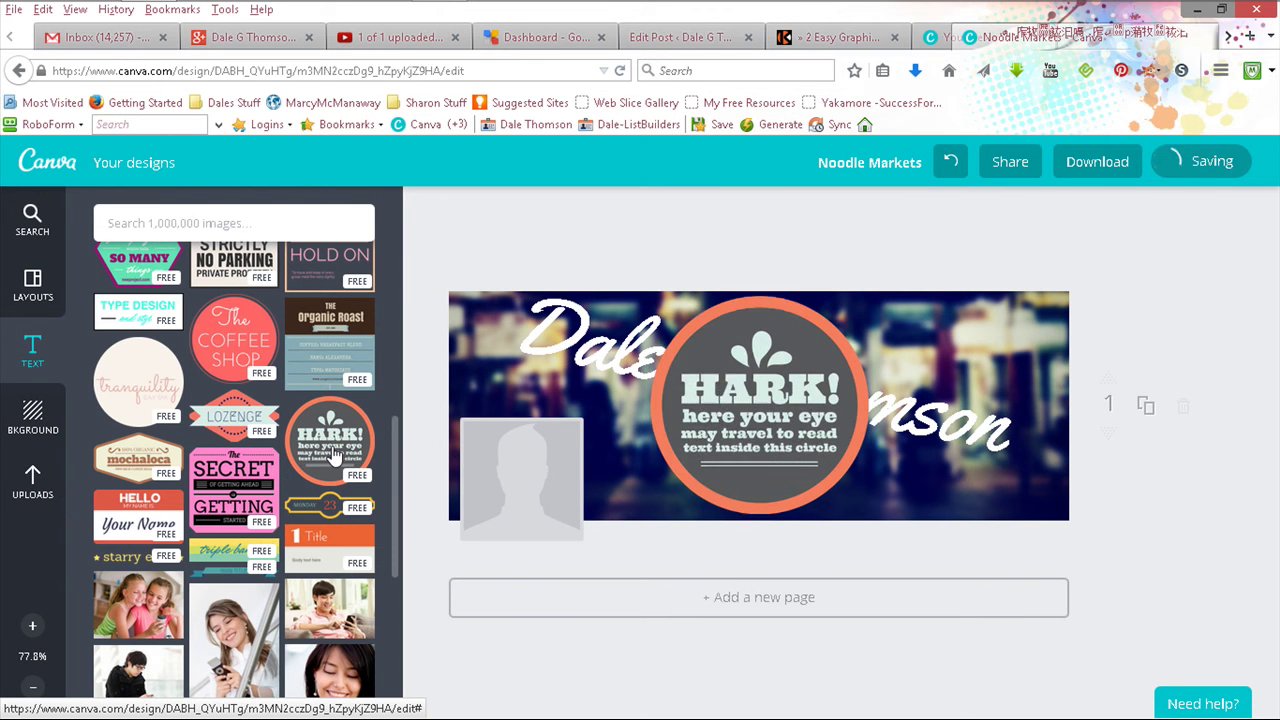
Shrink the "HARK!" badge to about half its size and place it in the cover's upper-right corner.
{"action": "left_click", "coordinate": [730, 402]}
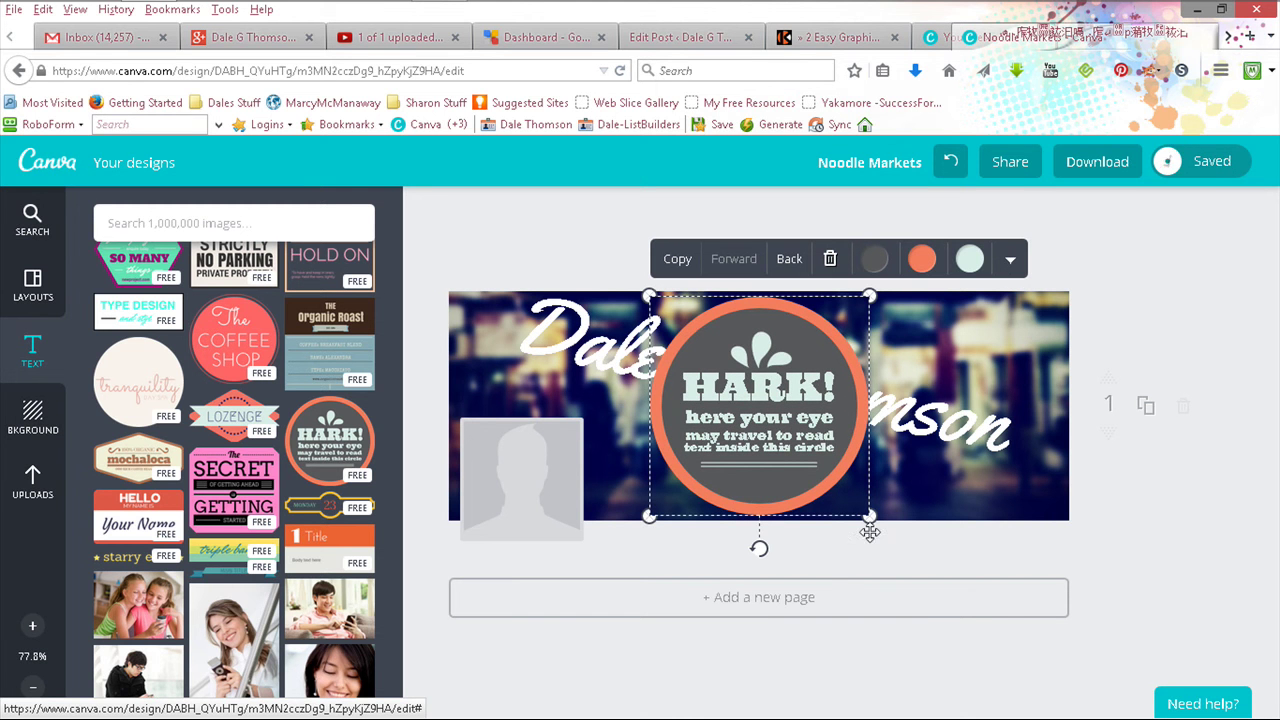
{"action": "left_click_drag", "start_coordinate": [872, 517], "coordinate": [770, 415]}
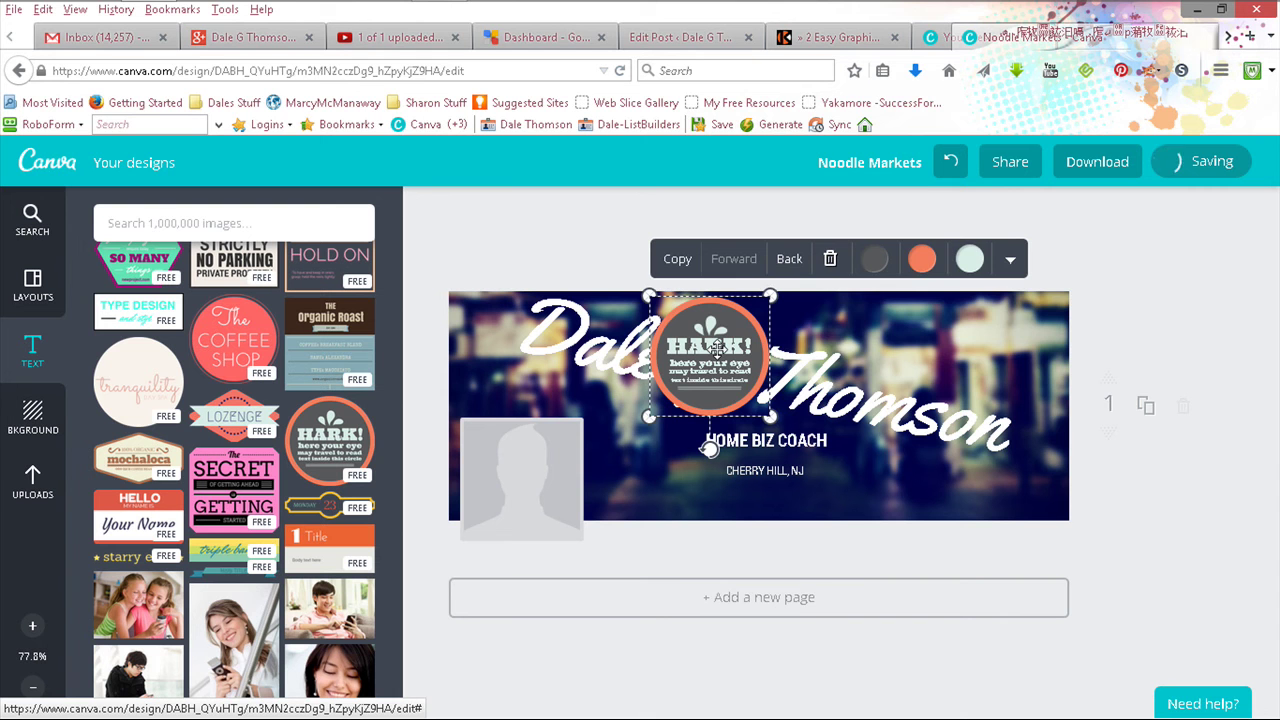
{"action": "left_click_drag", "start_coordinate": [717, 348], "coordinate": [1013, 341]}
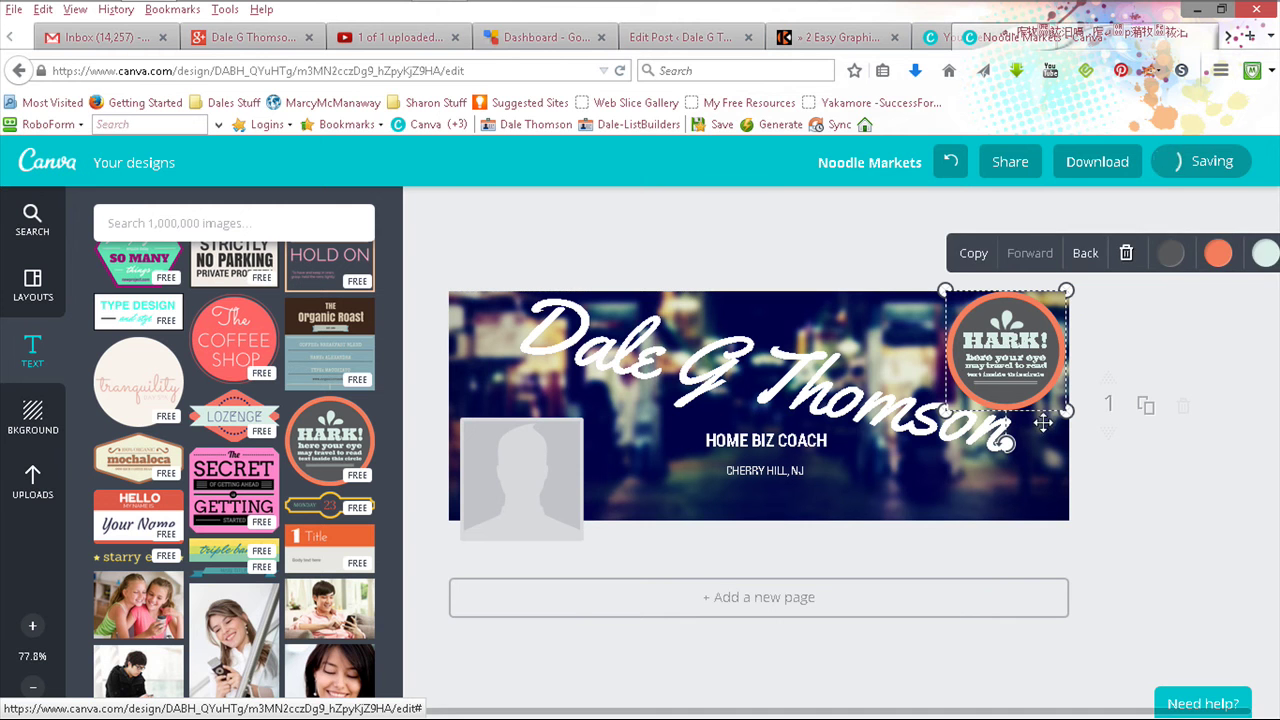
{"action": "left_click_drag", "start_coordinate": [1068, 412], "coordinate": [1058, 405]}
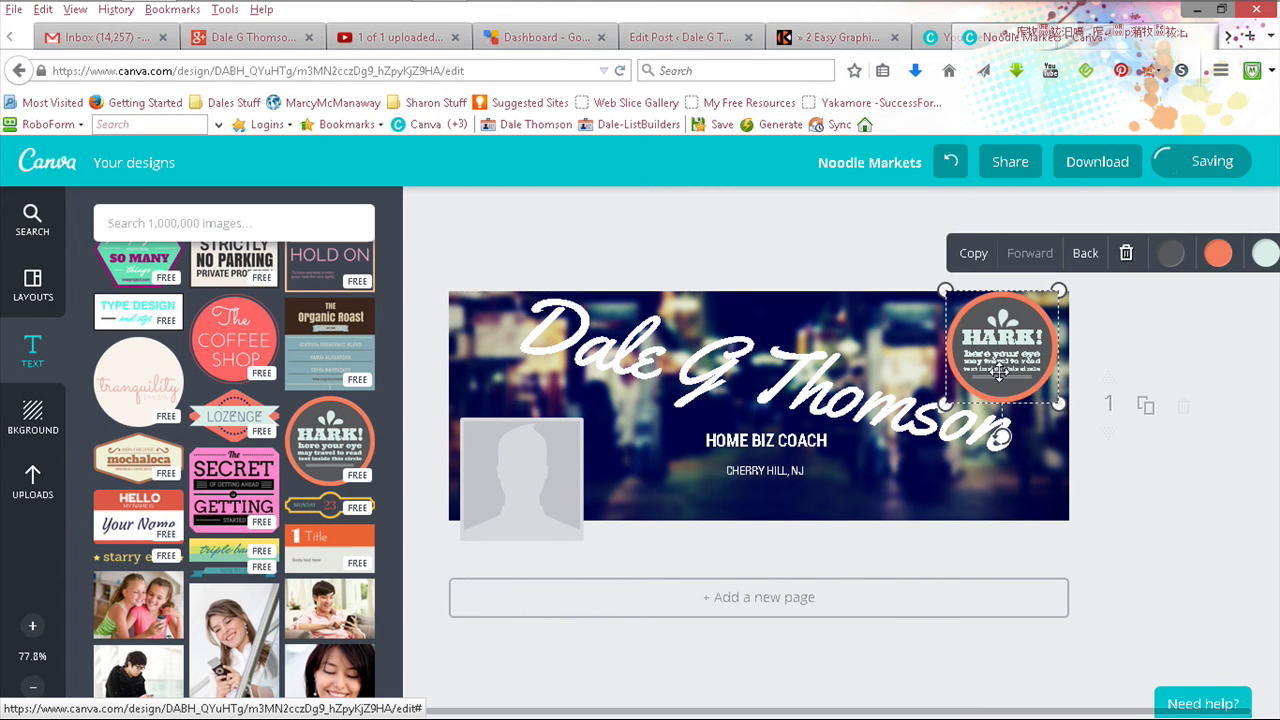
{"action": "left_click_drag", "start_coordinate": [995, 366], "coordinate": [1006, 369]}
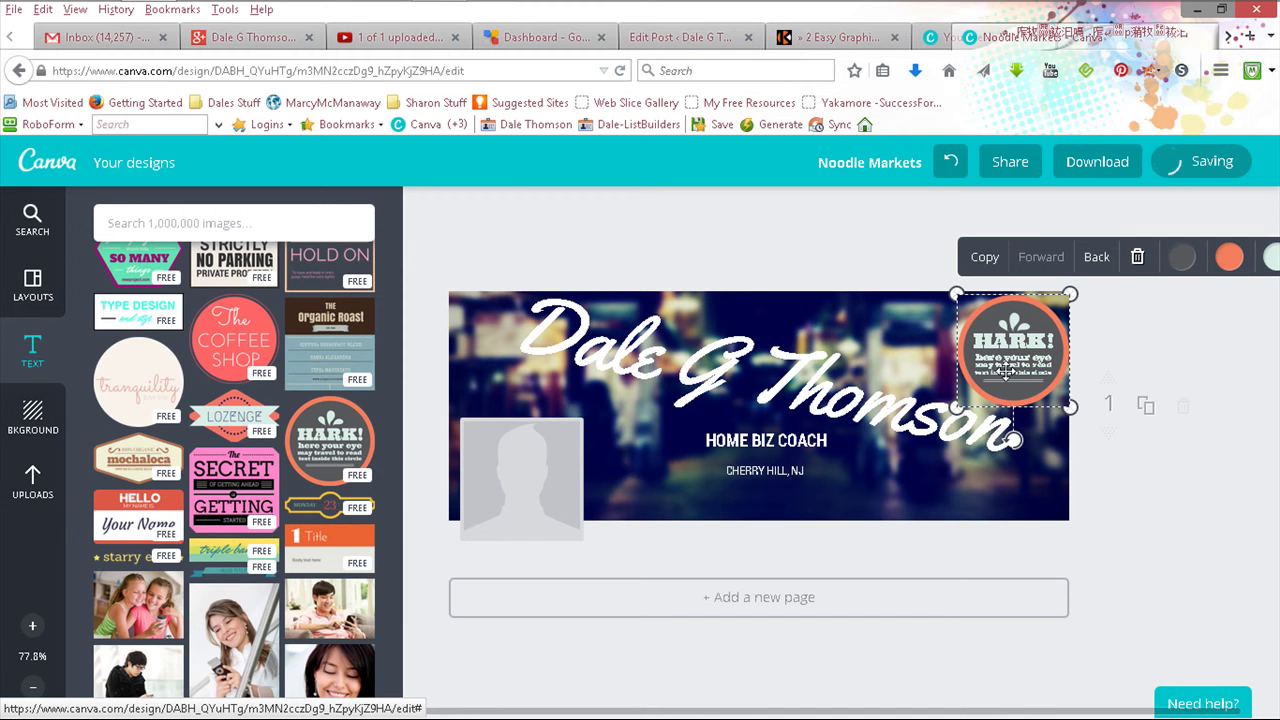
{"action": "left_click", "coordinate": [1006, 506]}
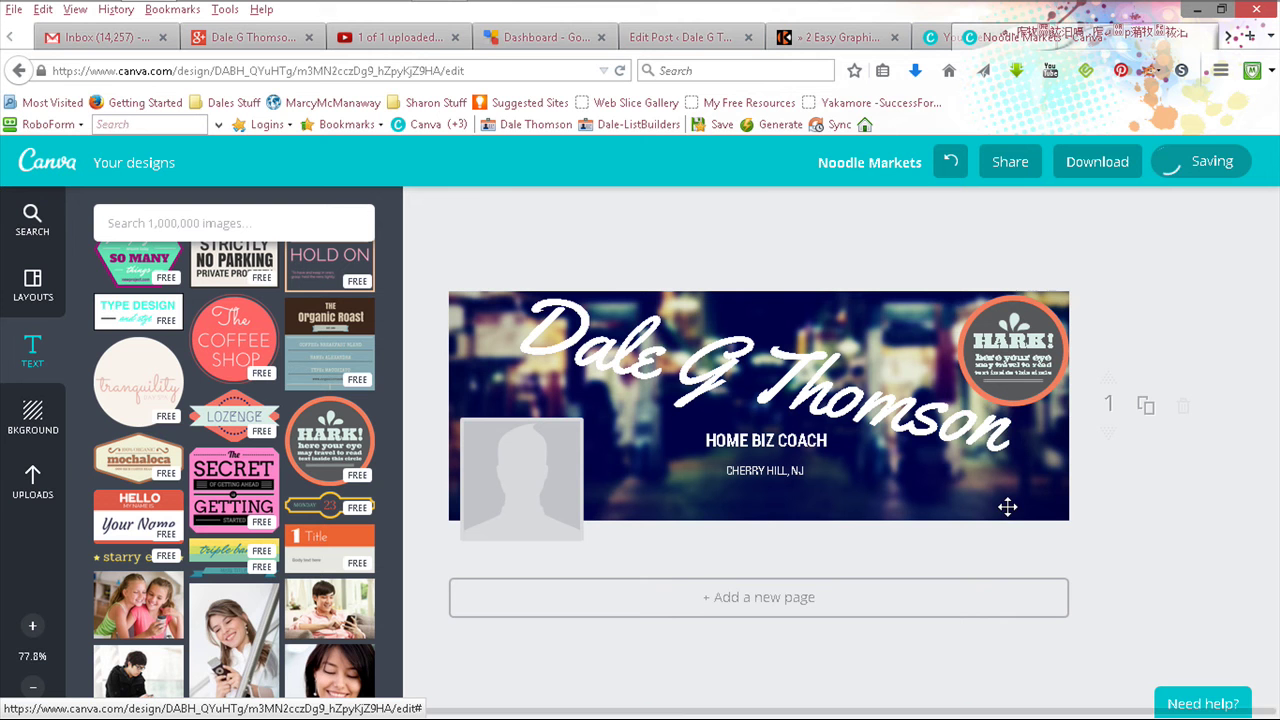
Try the free plain purple background on the cover and undo the background change.
{"action": "left_click", "coordinate": [1022, 395]}
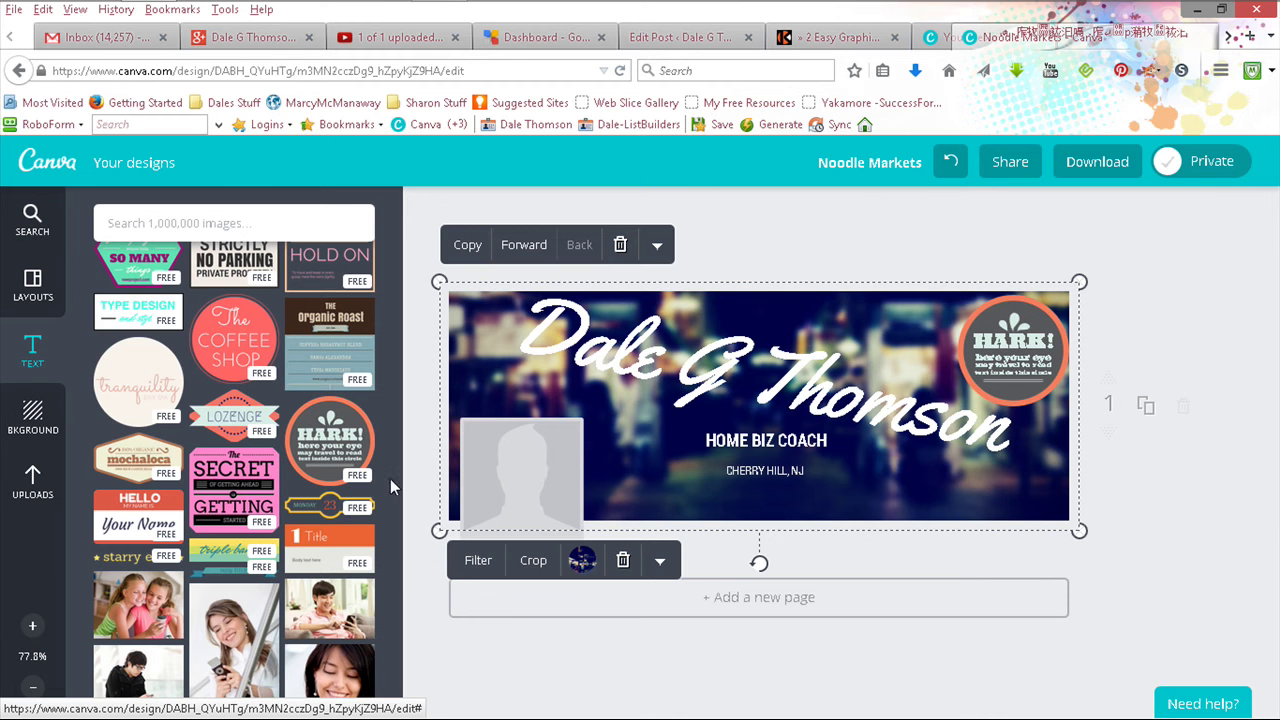
{"action": "left_click", "coordinate": [33, 425]}
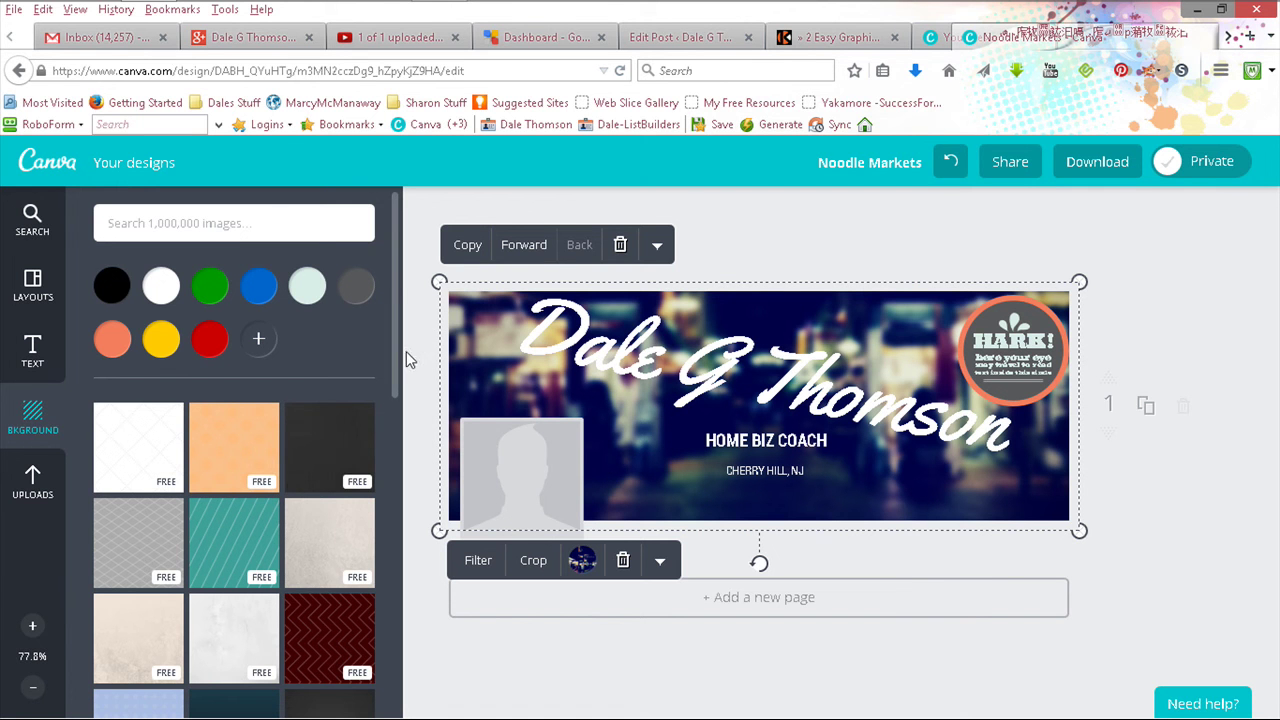
{"action": "left_click_drag", "start_coordinate": [390, 381], "coordinate": [385, 536]}
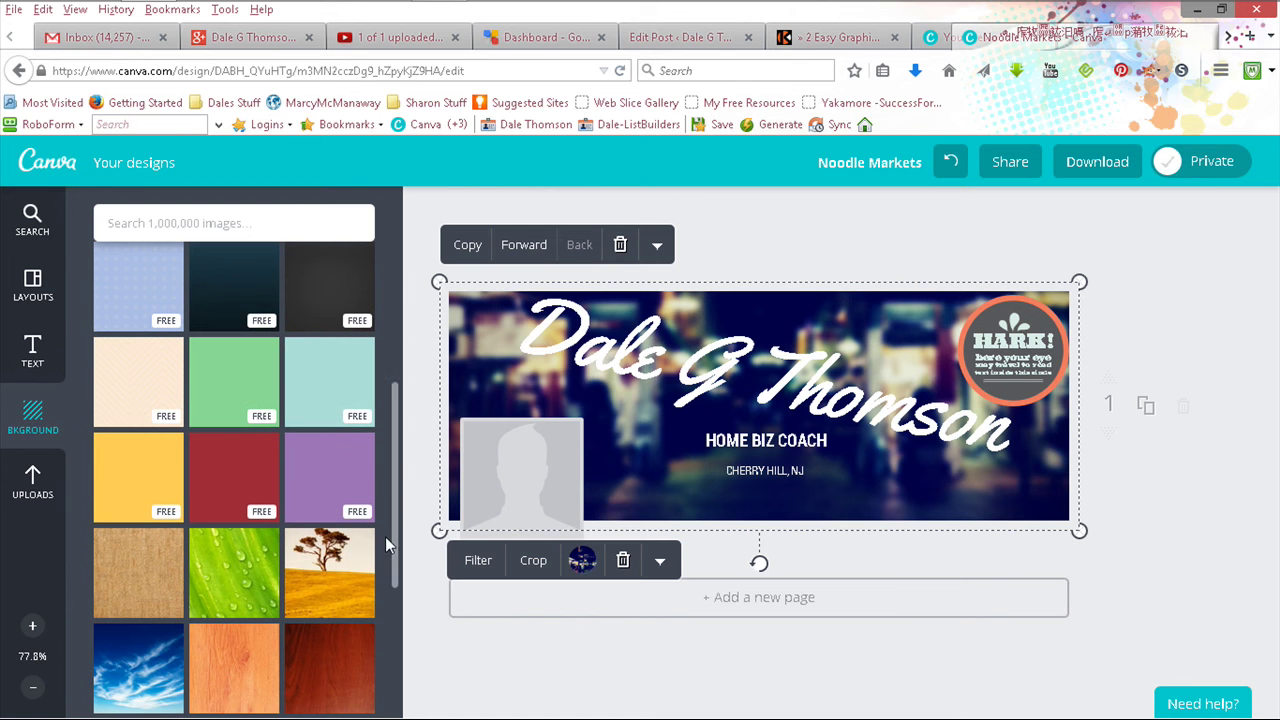
{"action": "left_click", "coordinate": [315, 487]}
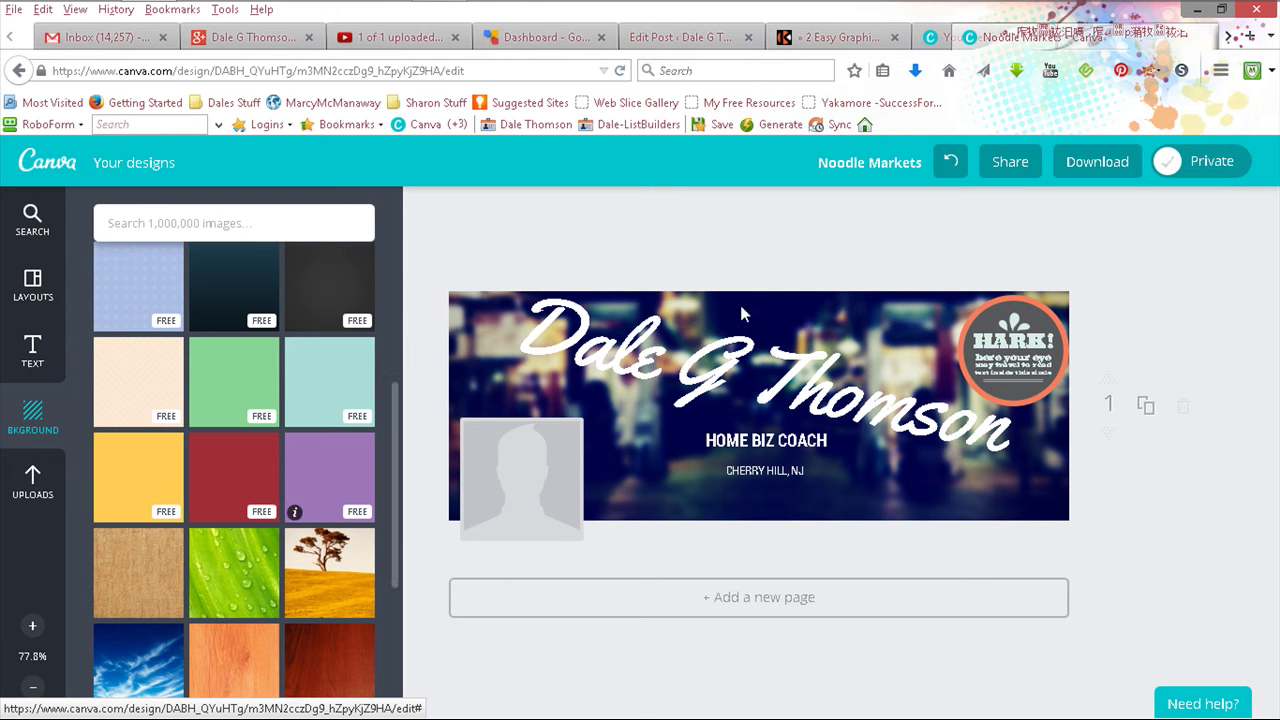
{"action": "left_click", "coordinate": [951, 164]}
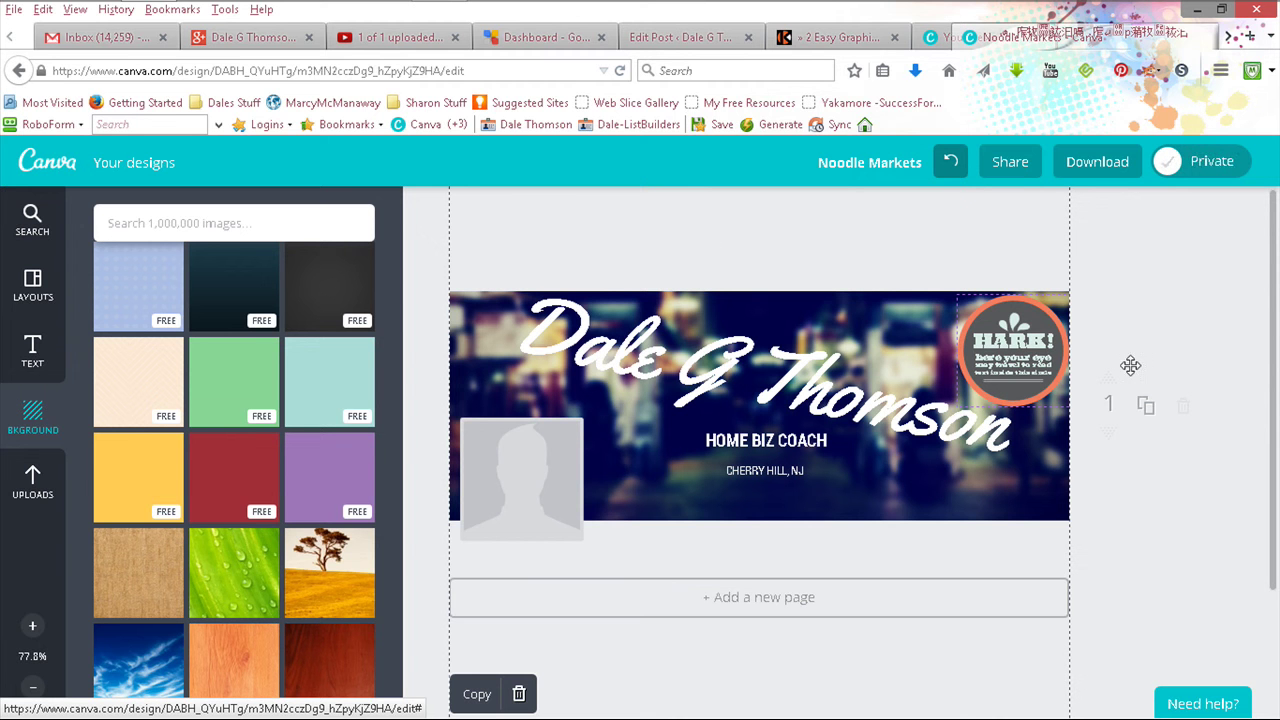
Download the cover as an image, save the file Noodle Markets.jpg, and dismiss the sharing options.
{"action": "left_click", "coordinate": [1088, 168]}
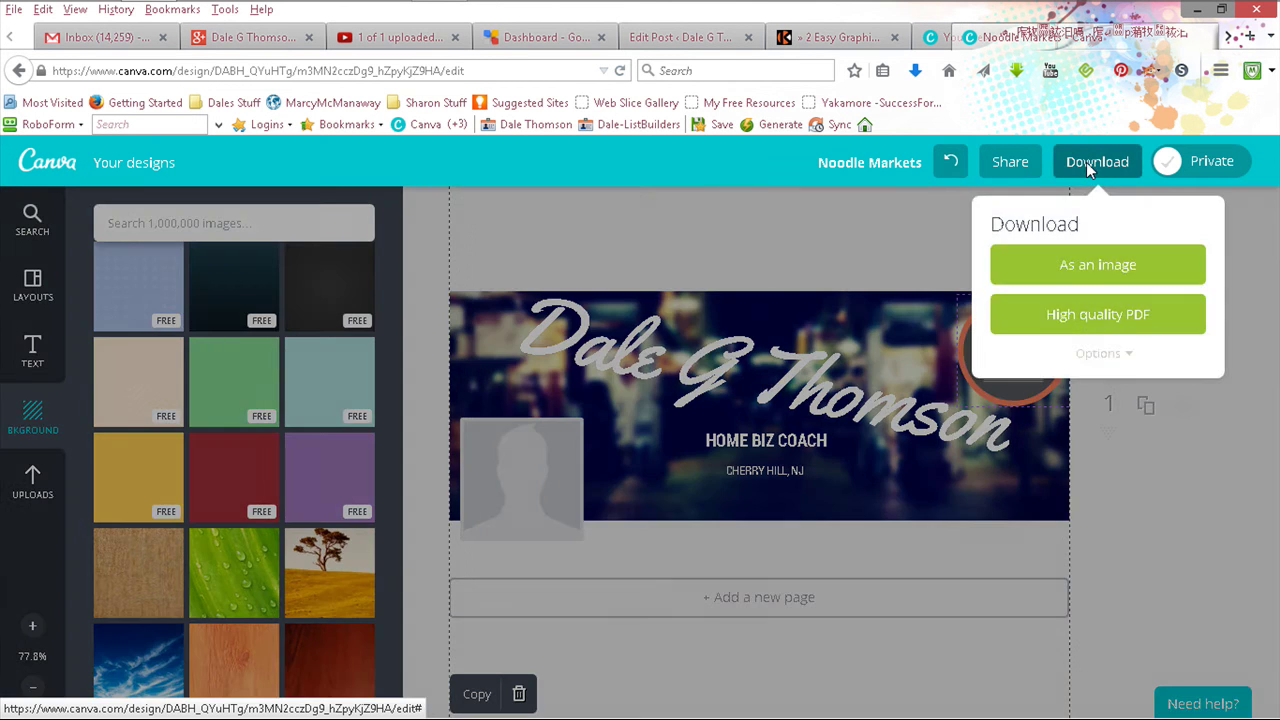
{"action": "left_click", "coordinate": [1118, 265]}
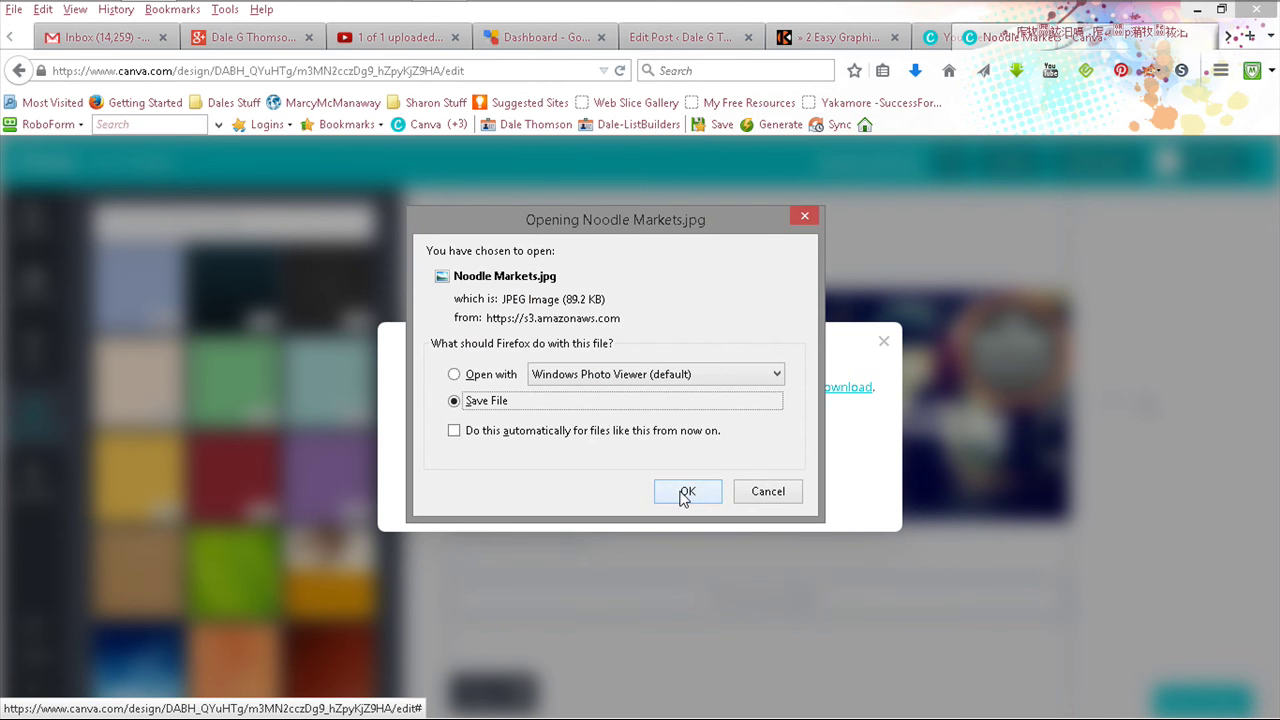
{"action": "left_click", "coordinate": [686, 492]}
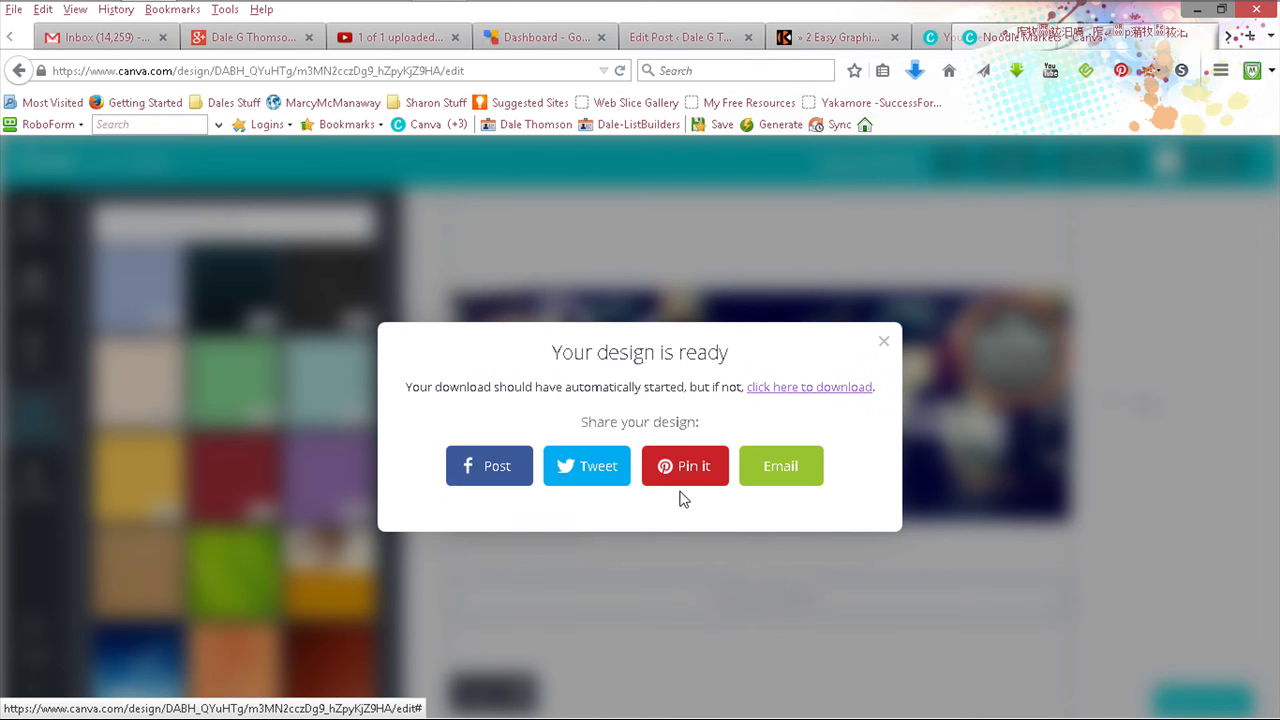
{"action": "left_click", "coordinate": [885, 348]}
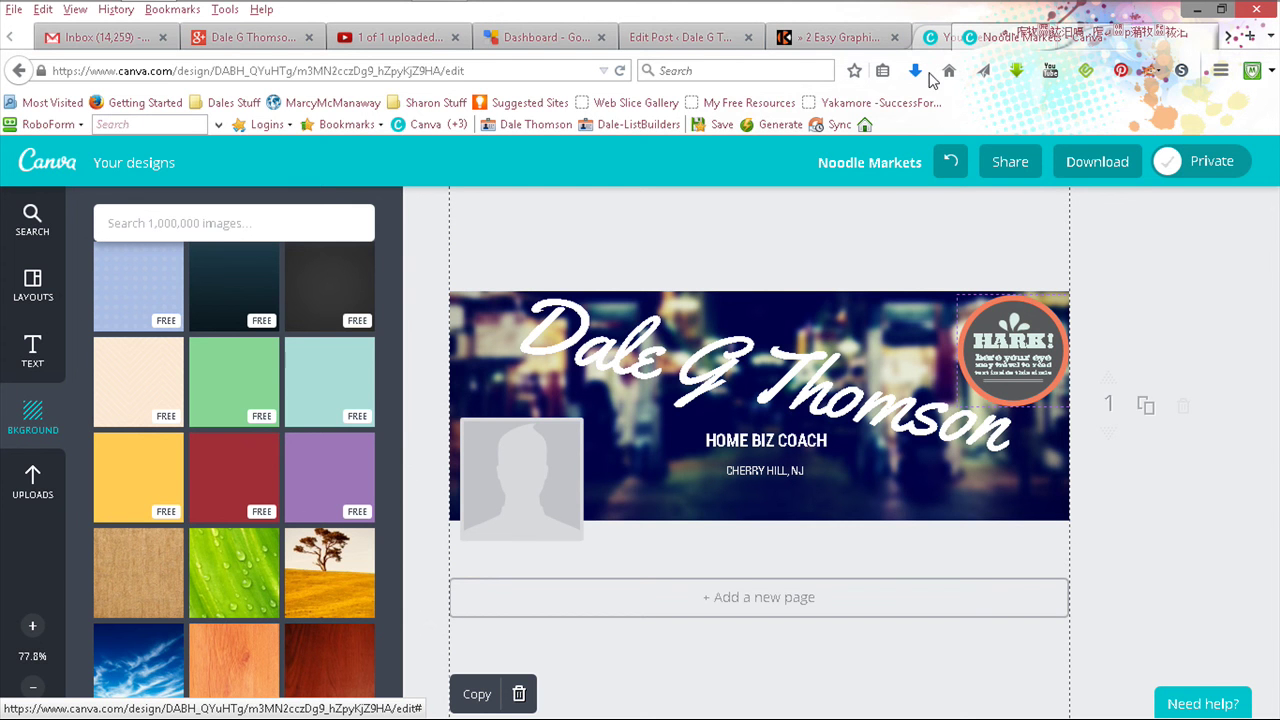
Create a new Email Header design from the Canva home page and apply the free "Positive Vibes" layout.
{"action": "left_click", "coordinate": [930, 38]}
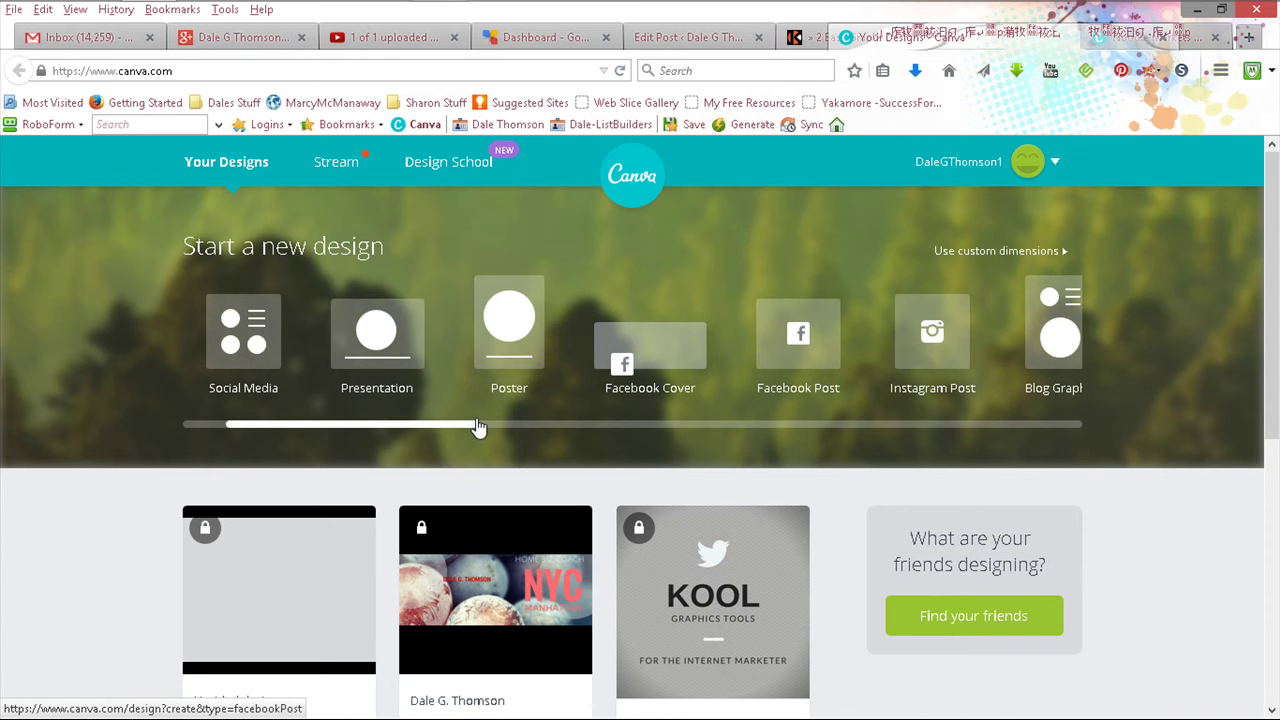
{"action": "left_click_drag", "start_coordinate": [501, 430], "coordinate": [658, 430]}
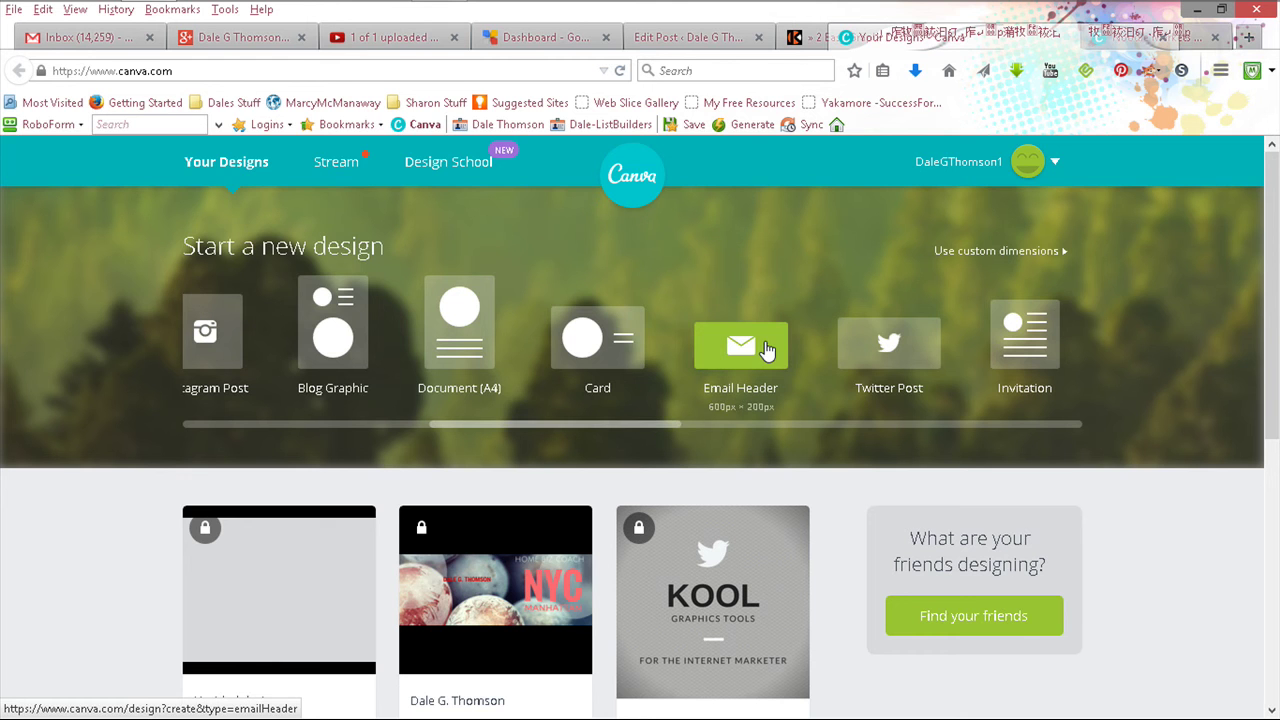
{"action": "left_click", "coordinate": [765, 350]}
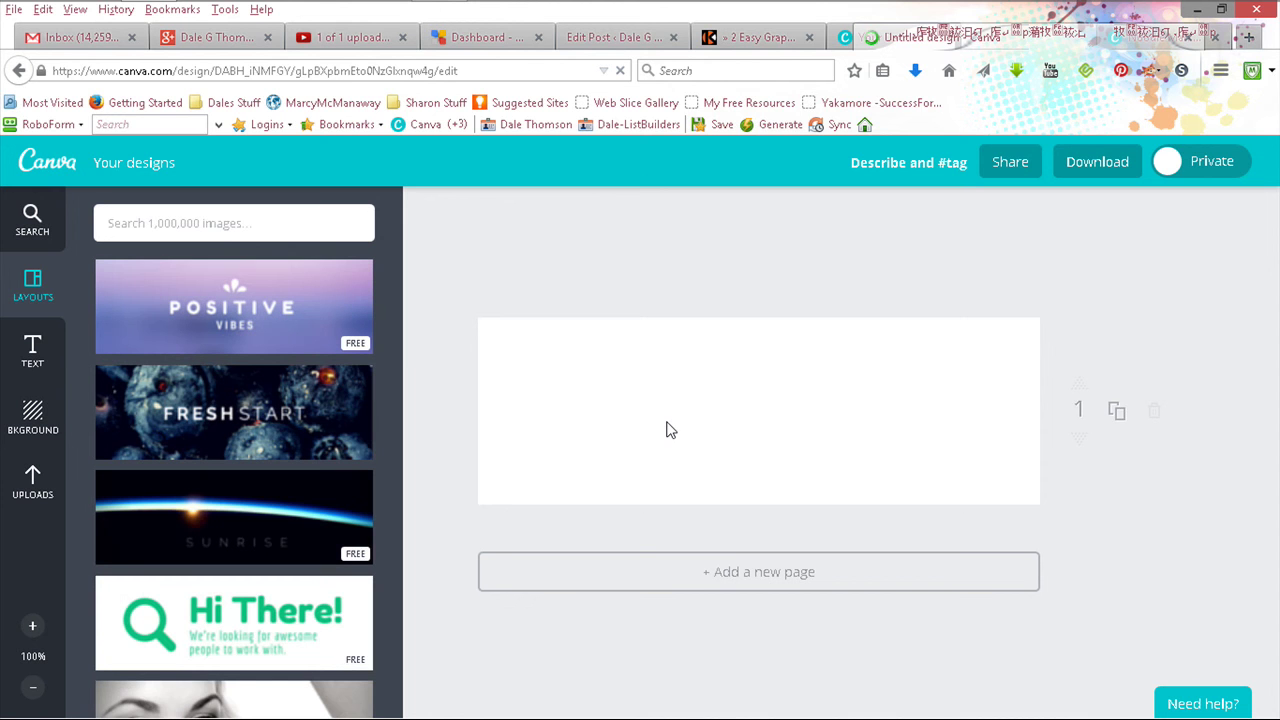
{"action": "left_click", "coordinate": [247, 323]}
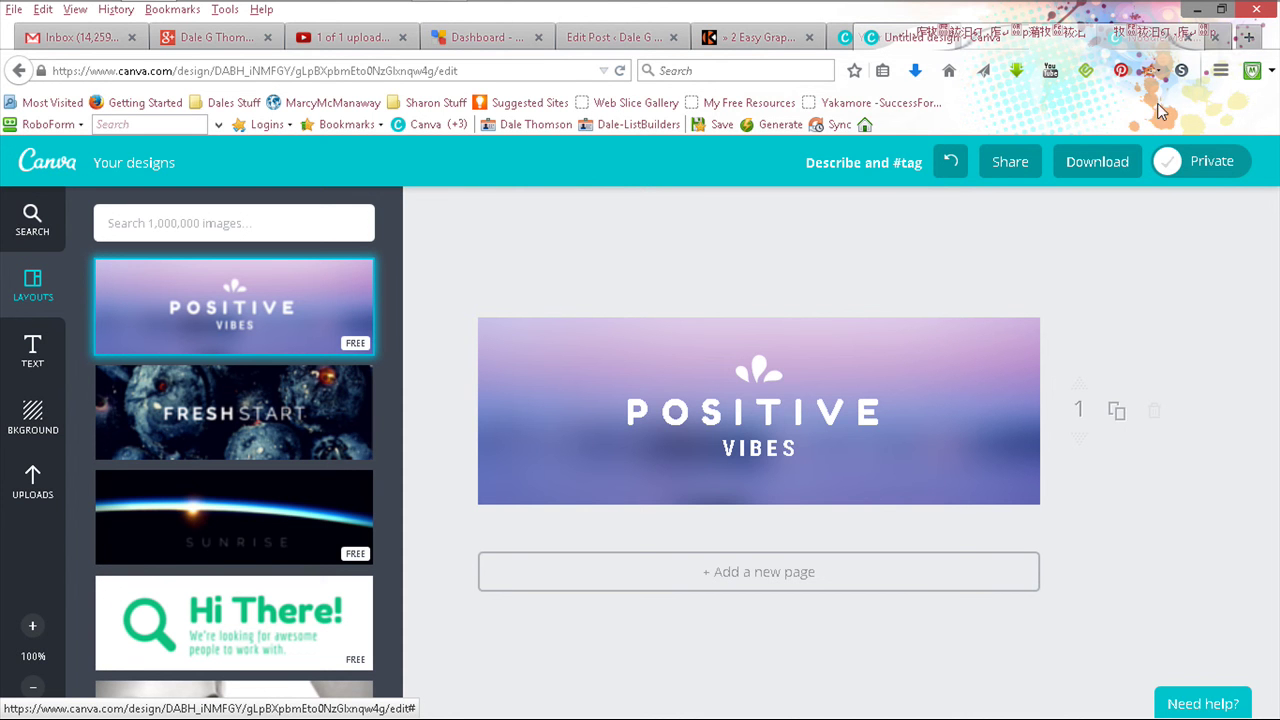
Close the email header design and start a new design with custom dimensions of 468 × 60 px.
{"action": "left_click", "coordinate": [1187, 37]}
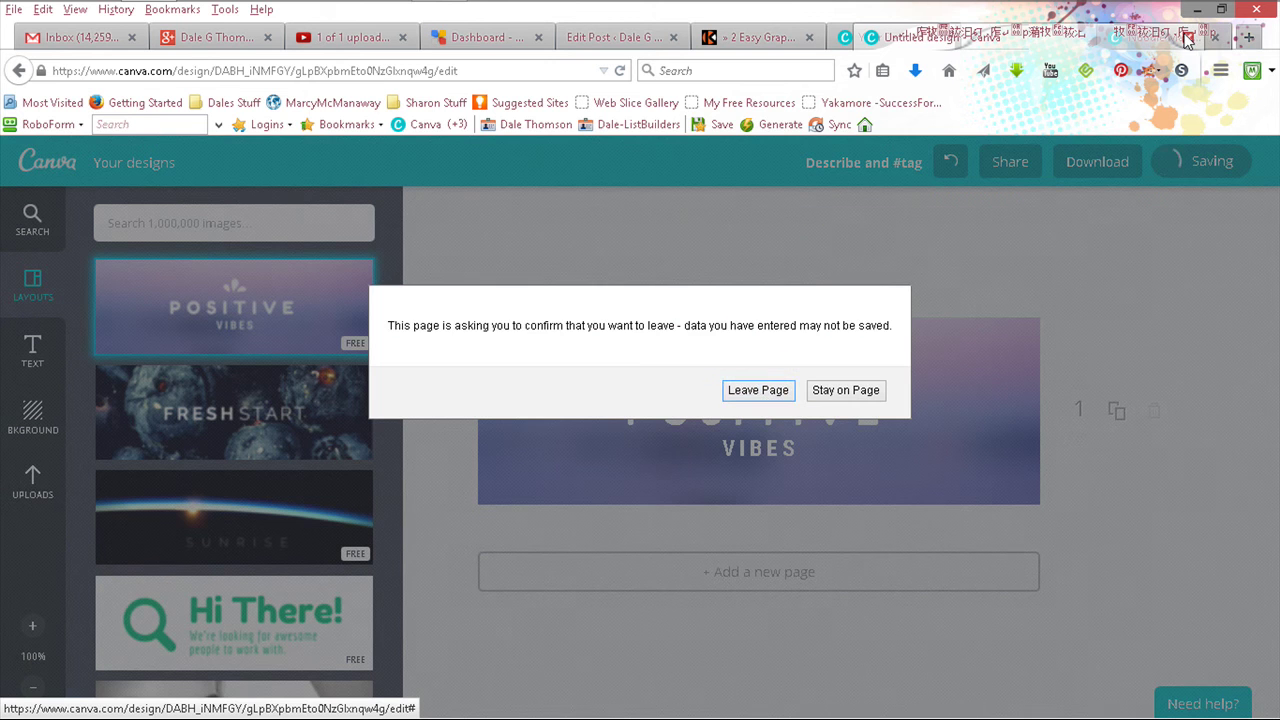
{"action": "left_click", "coordinate": [757, 390]}
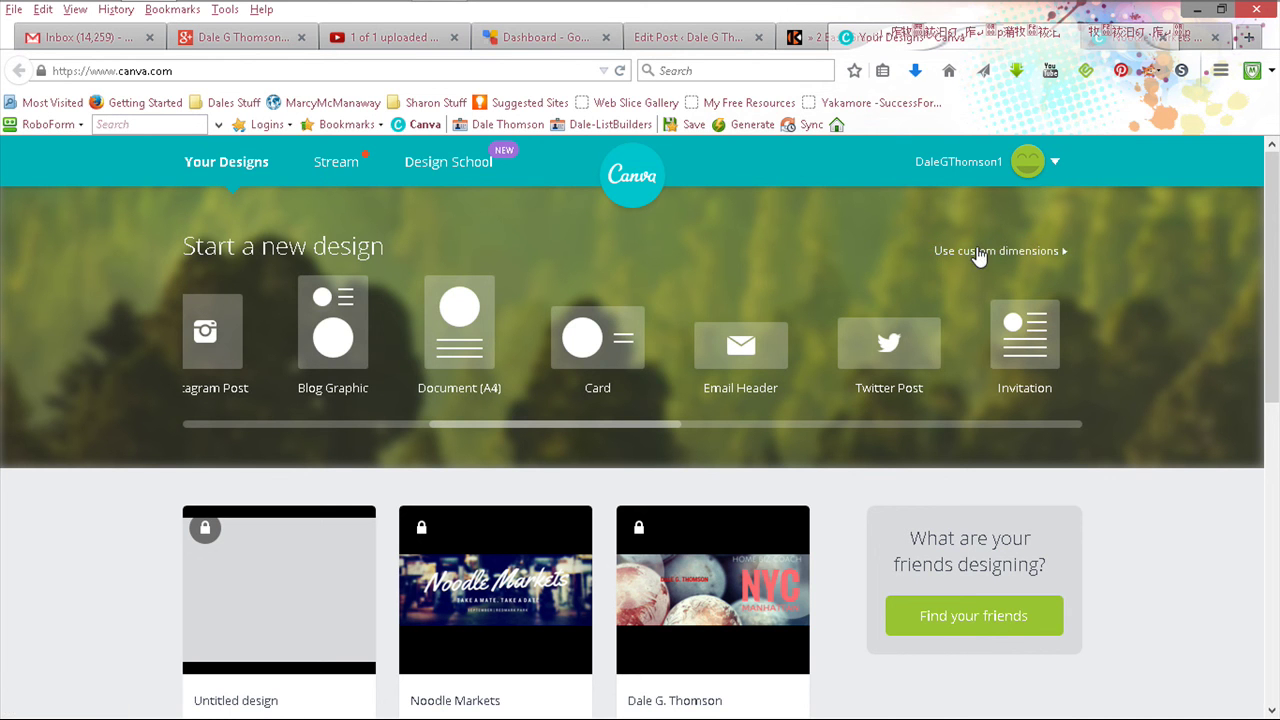
{"action": "left_click", "coordinate": [979, 254]}
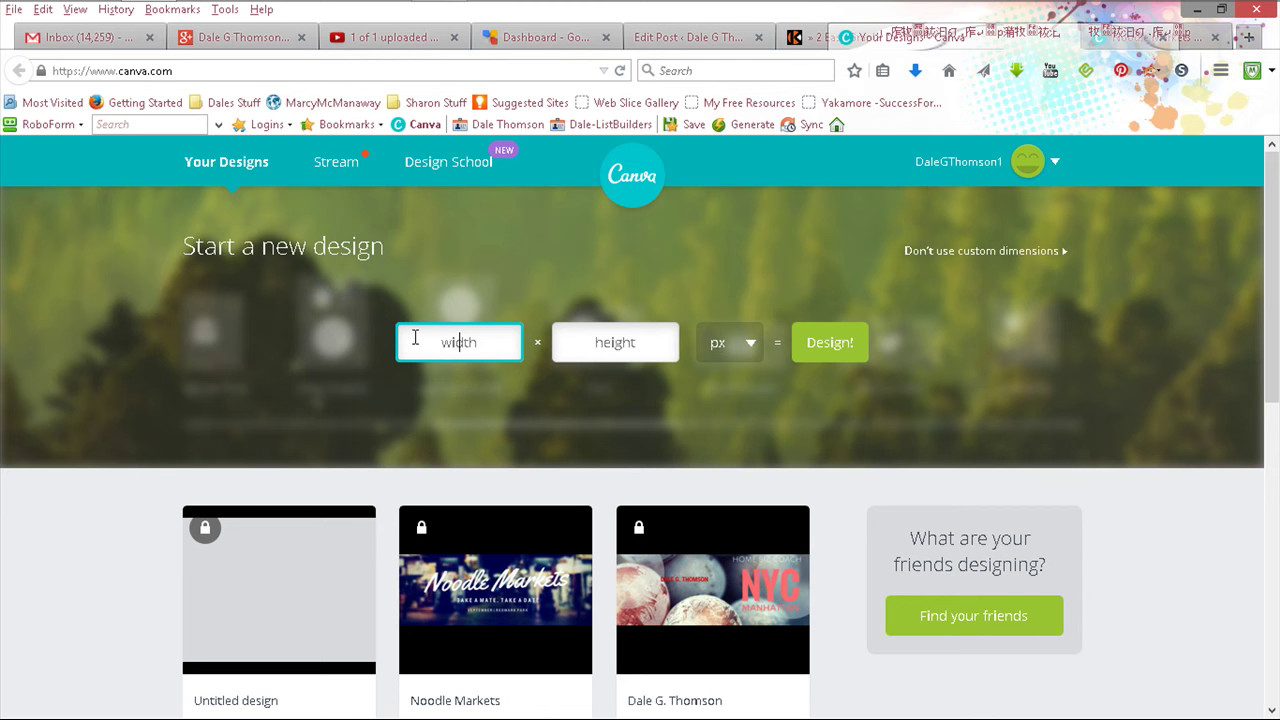
{"action": "type", "text": "468"}
{"action": "key", "text": "Tab"}
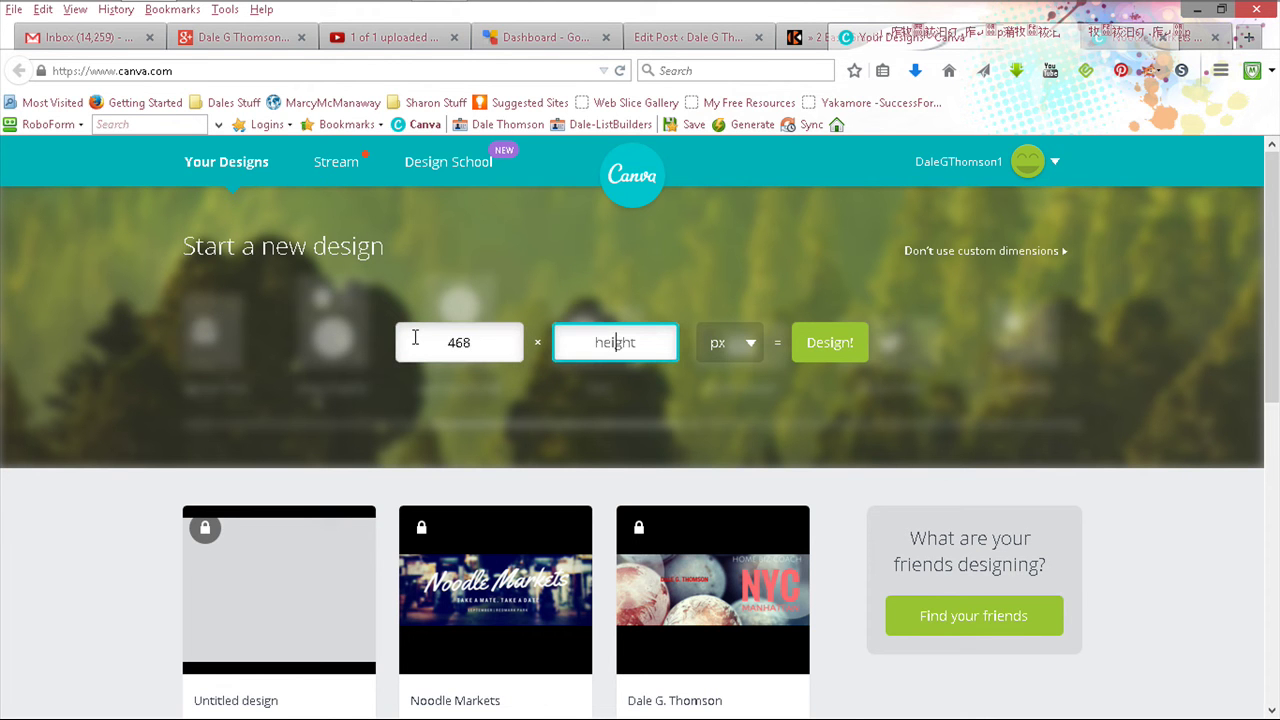
{"action": "type", "text": "60"}
{"action": "left_click", "coordinate": [830, 343]}
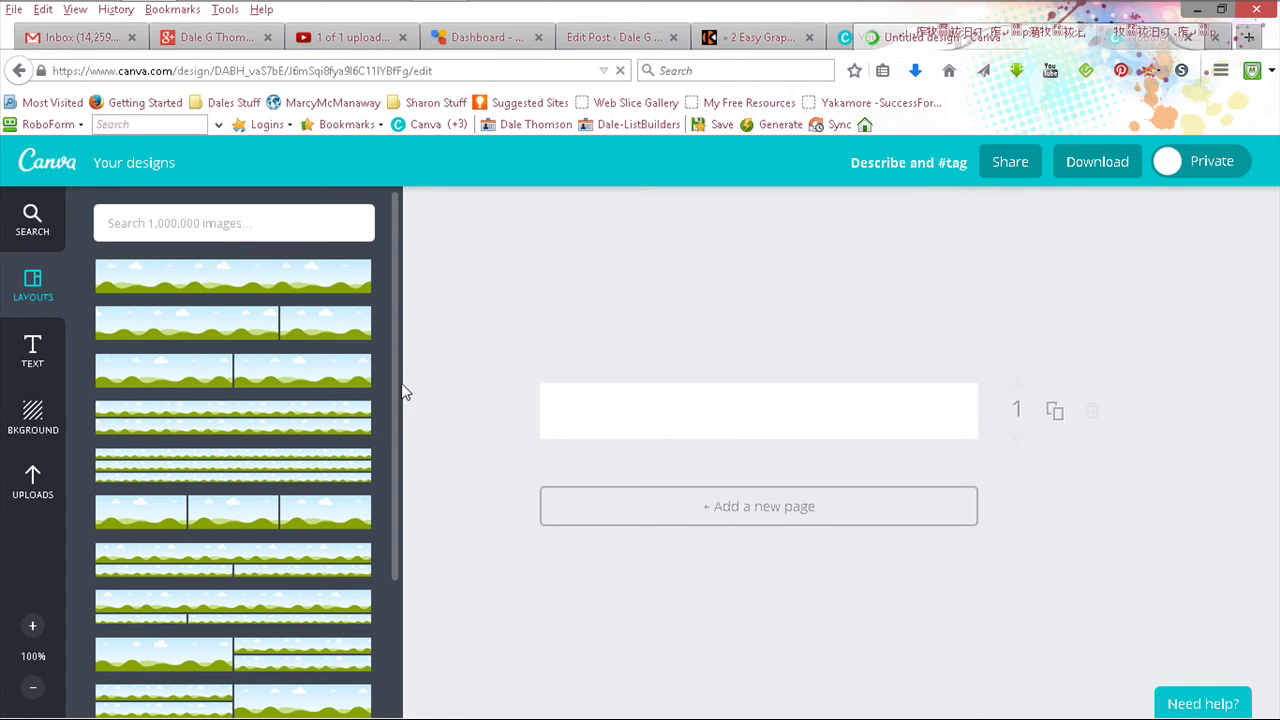
Apply the free dark red zigzag pattern as the background of the 468 × 60 banner.
{"action": "scroll", "coordinate": [398, 397], "scroll_direction": "down", "scroll_amount": 1}
{"action": "left_click_drag", "start_coordinate": [398, 397], "coordinate": [404, 495]}
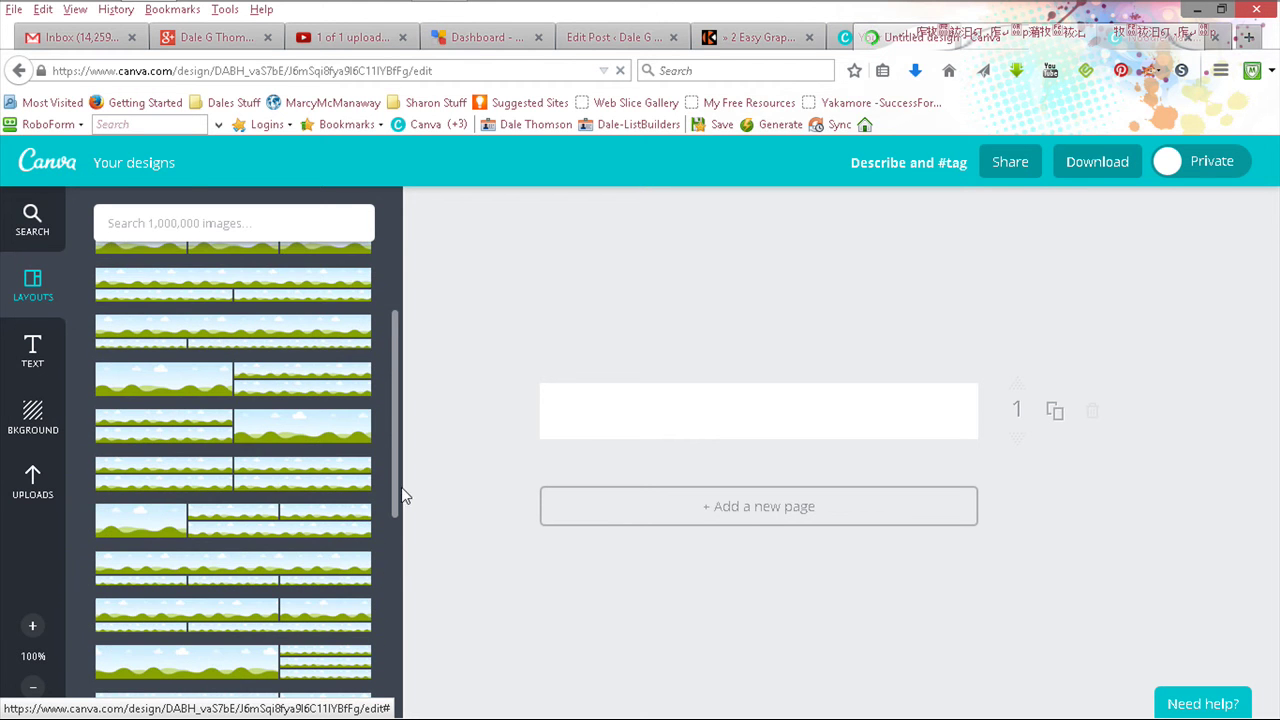
{"action": "left_click", "coordinate": [33, 414]}
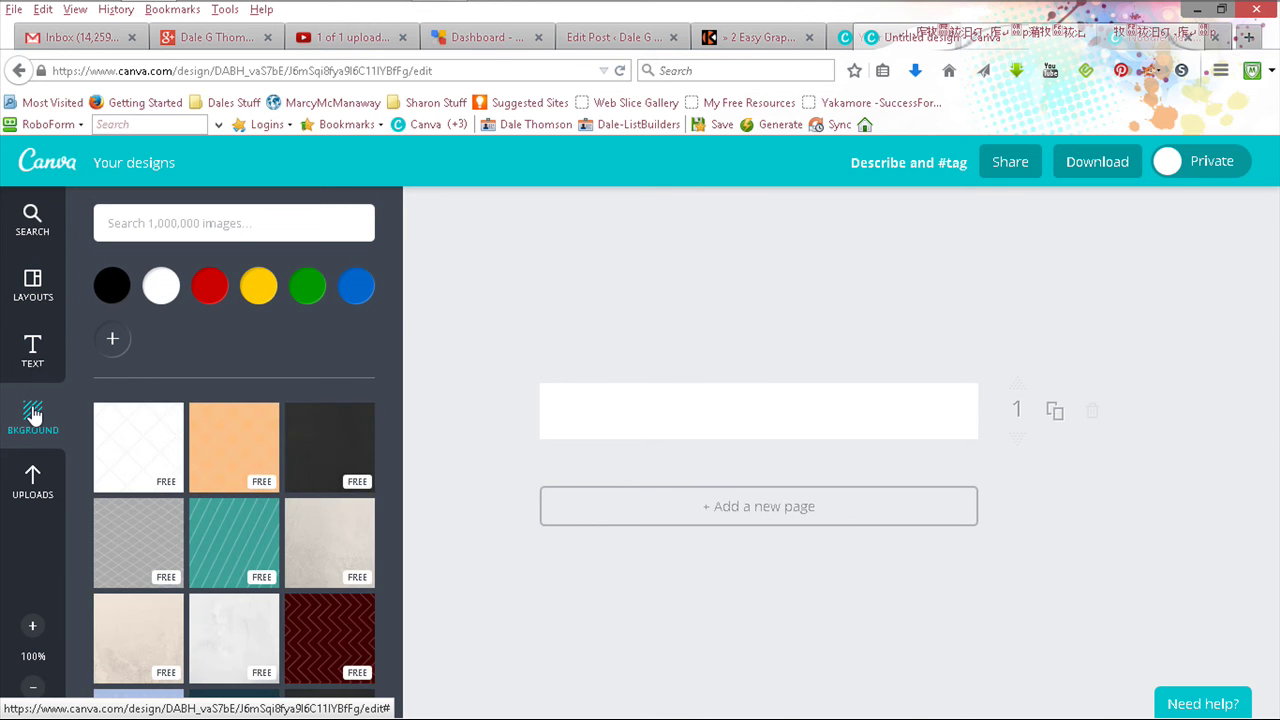
{"action": "left_click", "coordinate": [333, 663]}
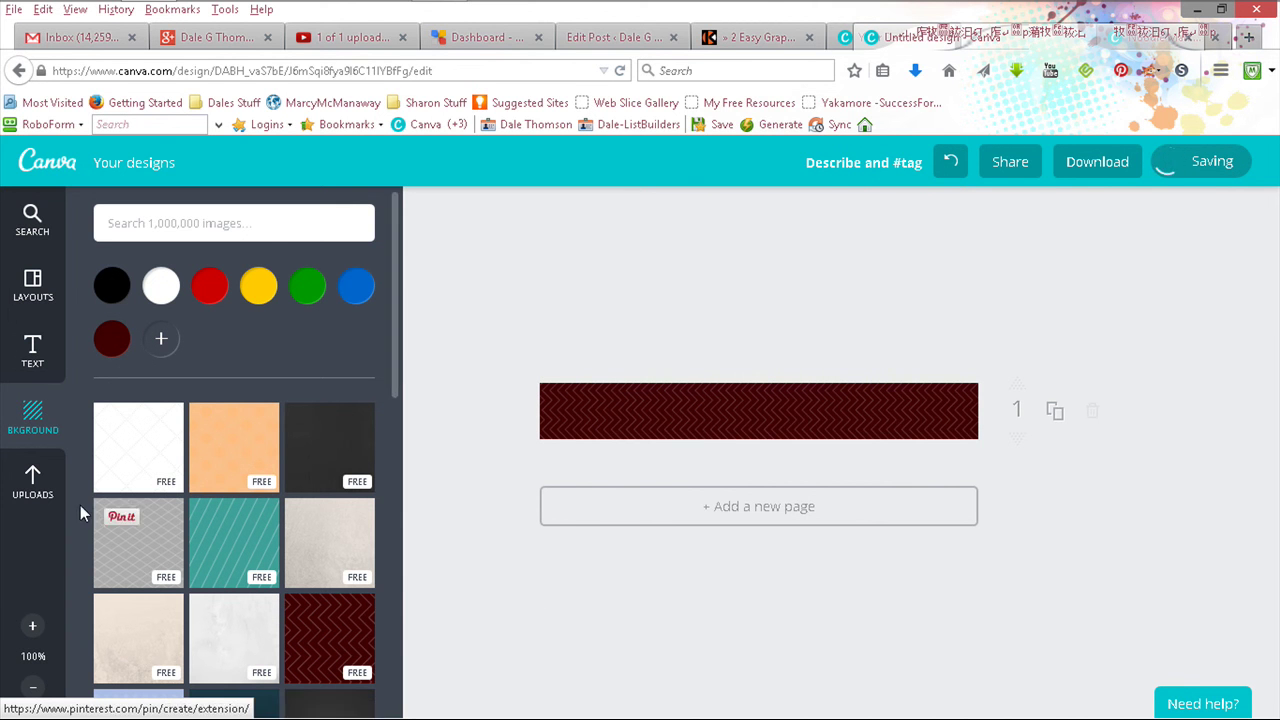
Add the portrait photo in the patterned shirt from the Facebook photos and place it at the banner's left end.
{"action": "left_click", "coordinate": [33, 485]}
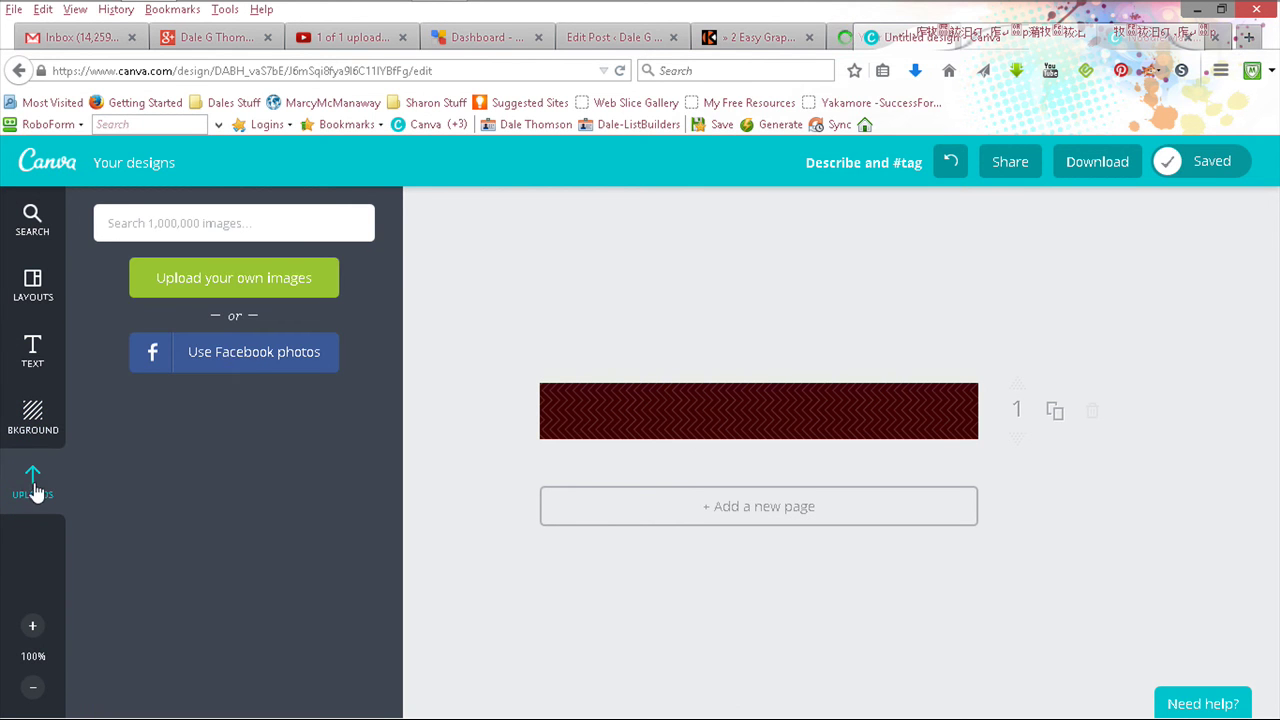
{"action": "left_click", "coordinate": [226, 354]}
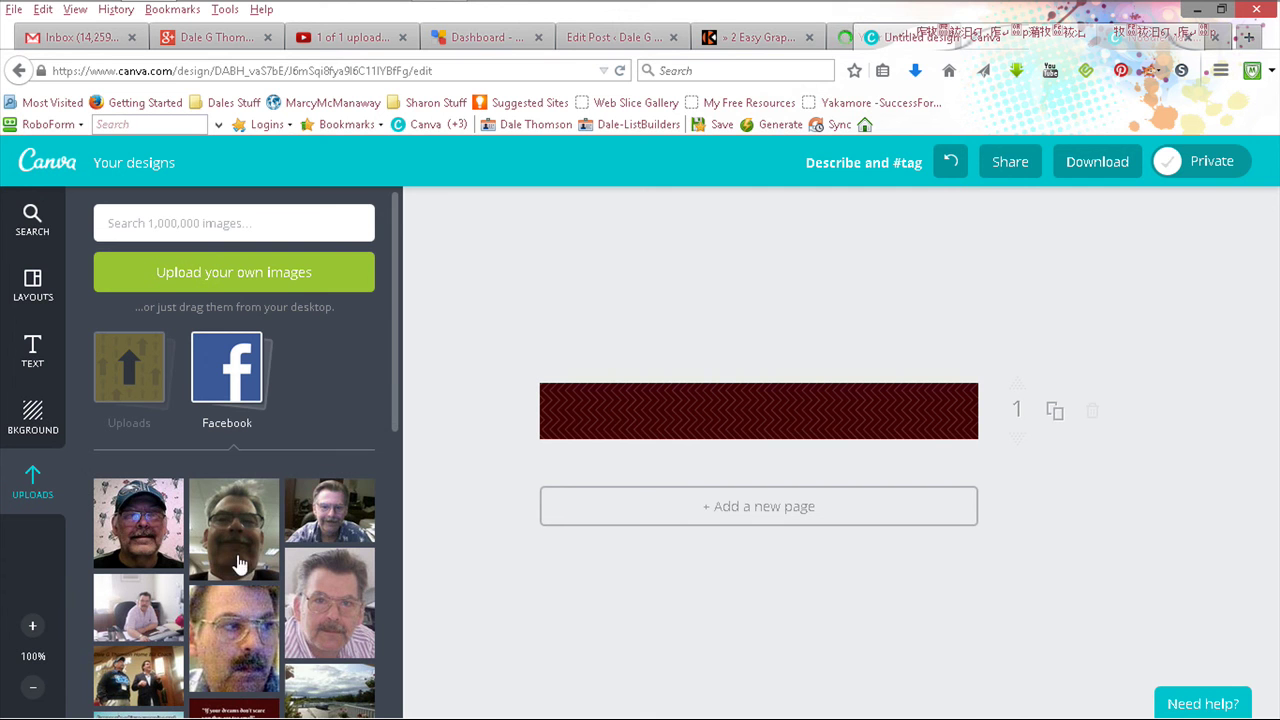
{"action": "left_click", "coordinate": [335, 525]}
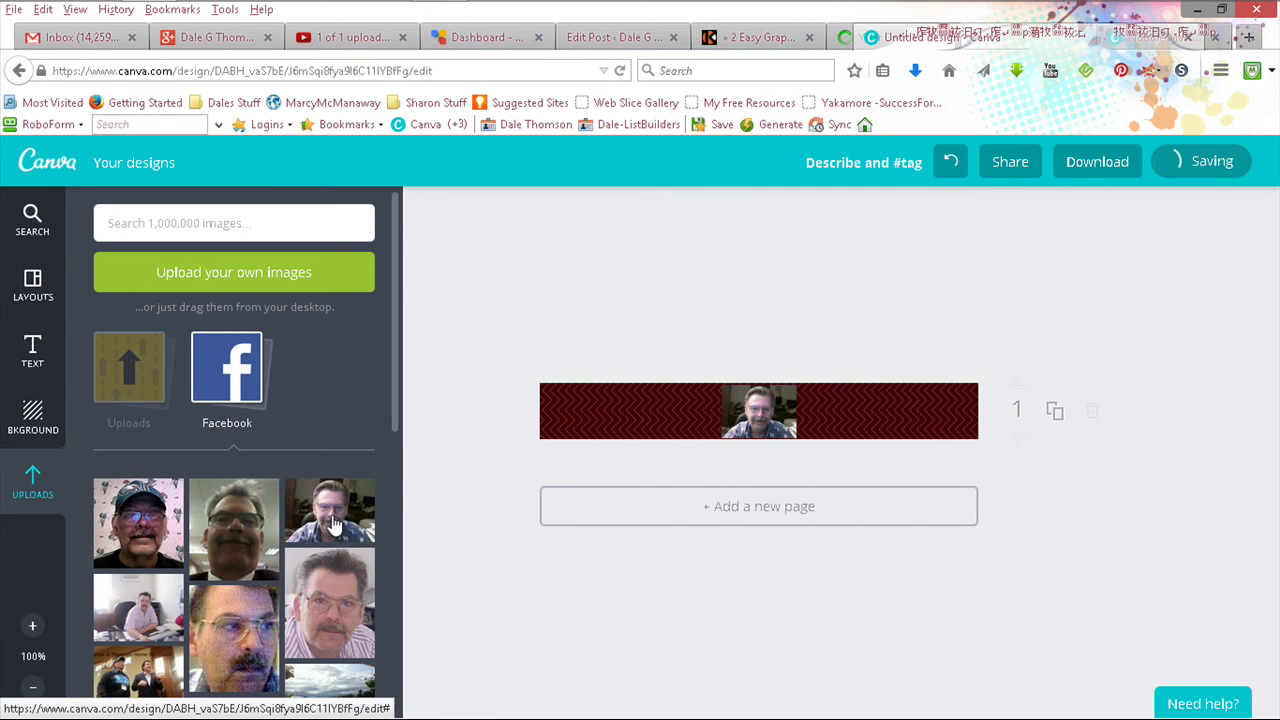
{"action": "left_click", "coordinate": [760, 415]}
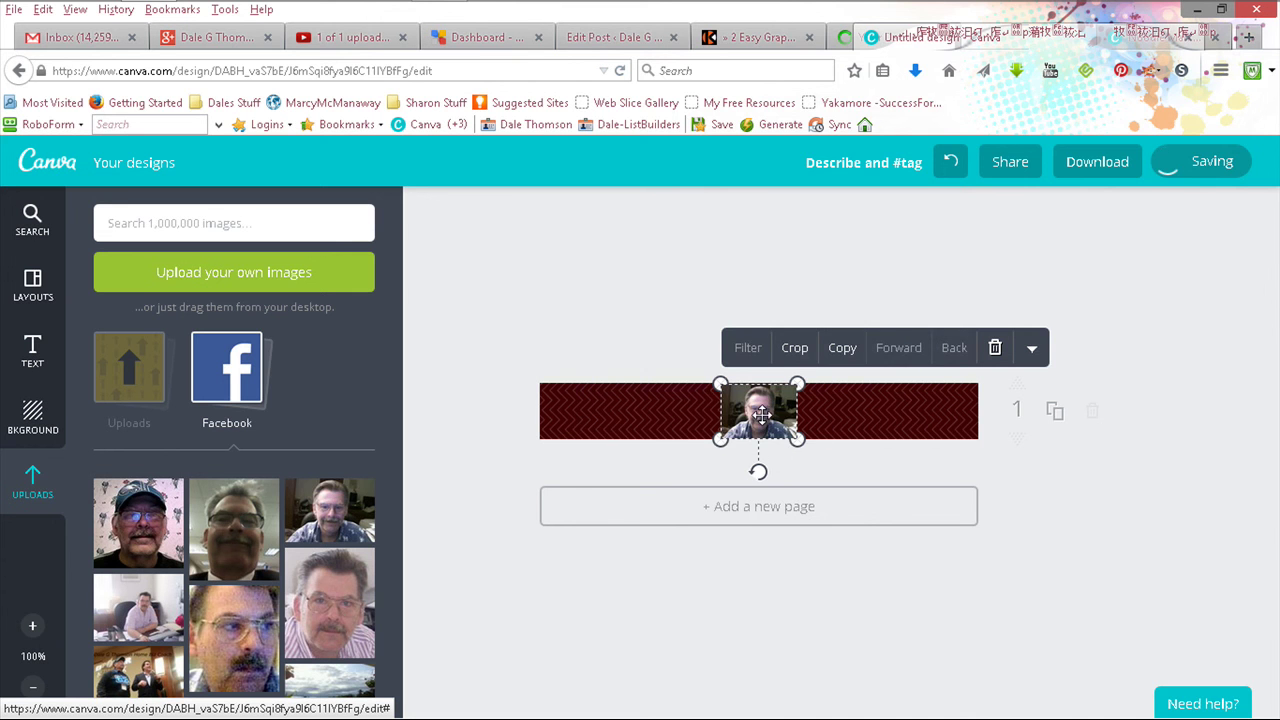
{"action": "left_click_drag", "start_coordinate": [762, 415], "coordinate": [654, 433]}
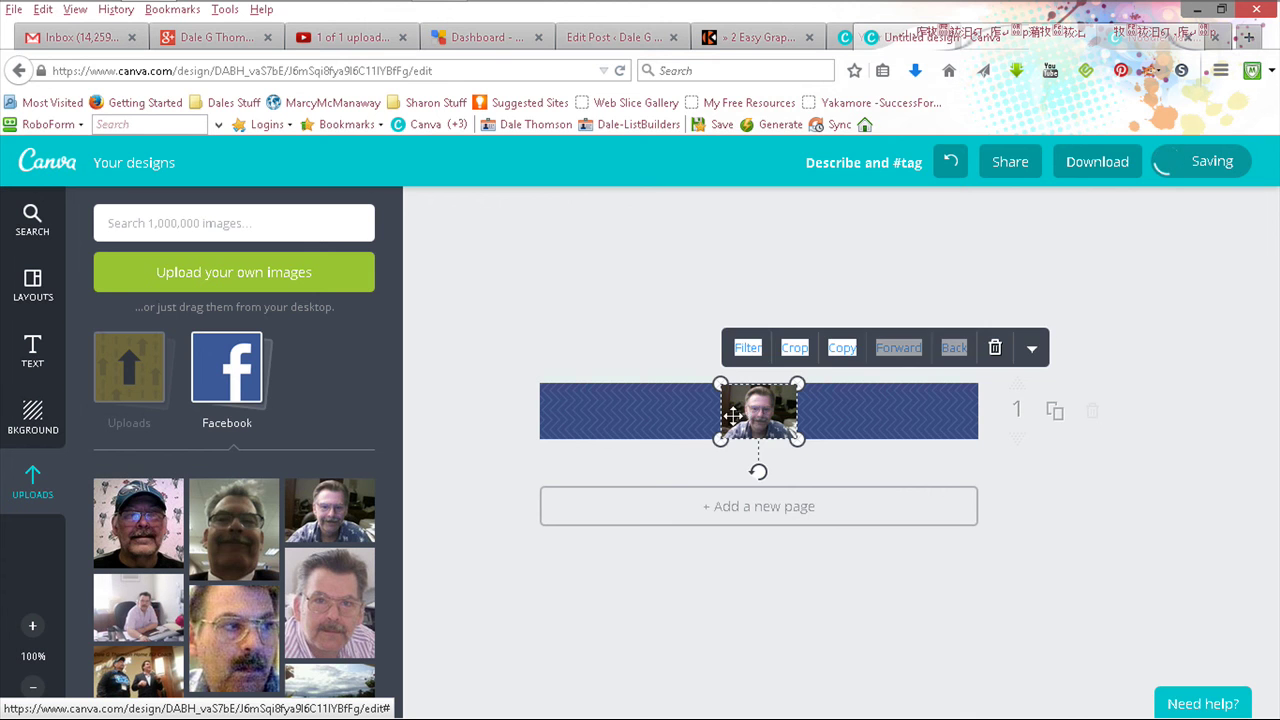
{"action": "left_click_drag", "start_coordinate": [733, 415], "coordinate": [578, 425]}
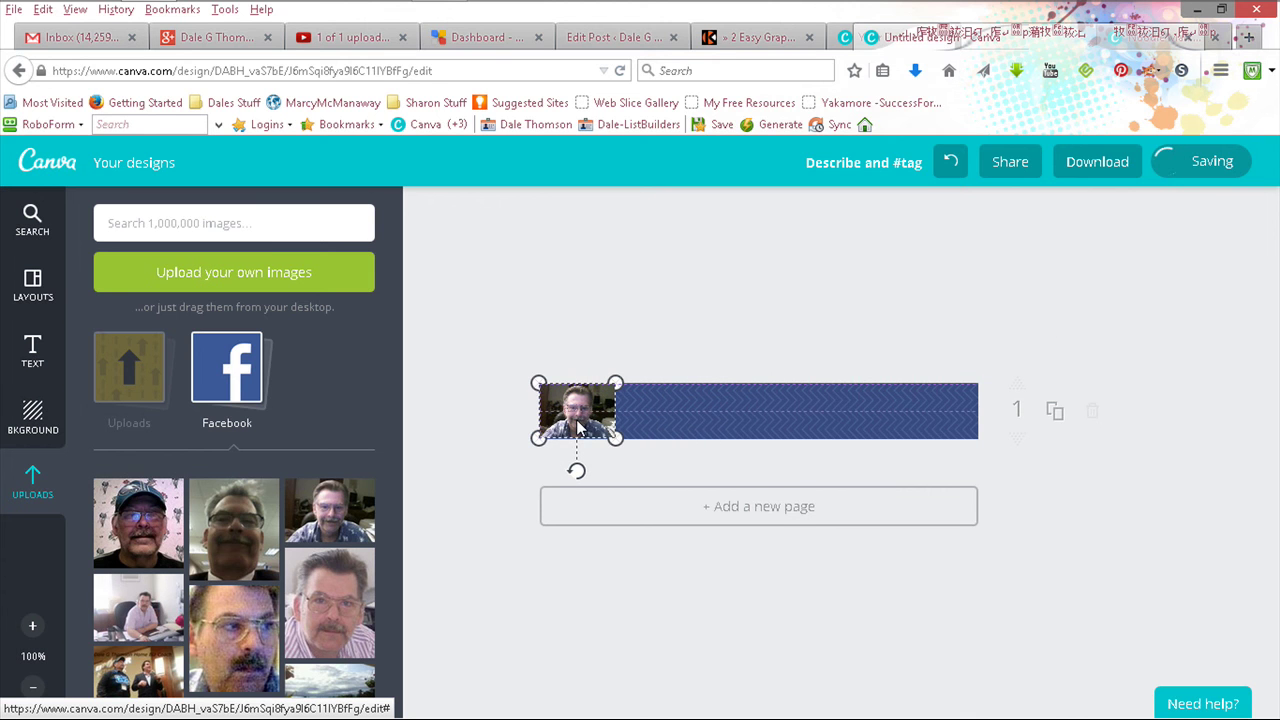
{"action": "left_click", "coordinate": [654, 299]}
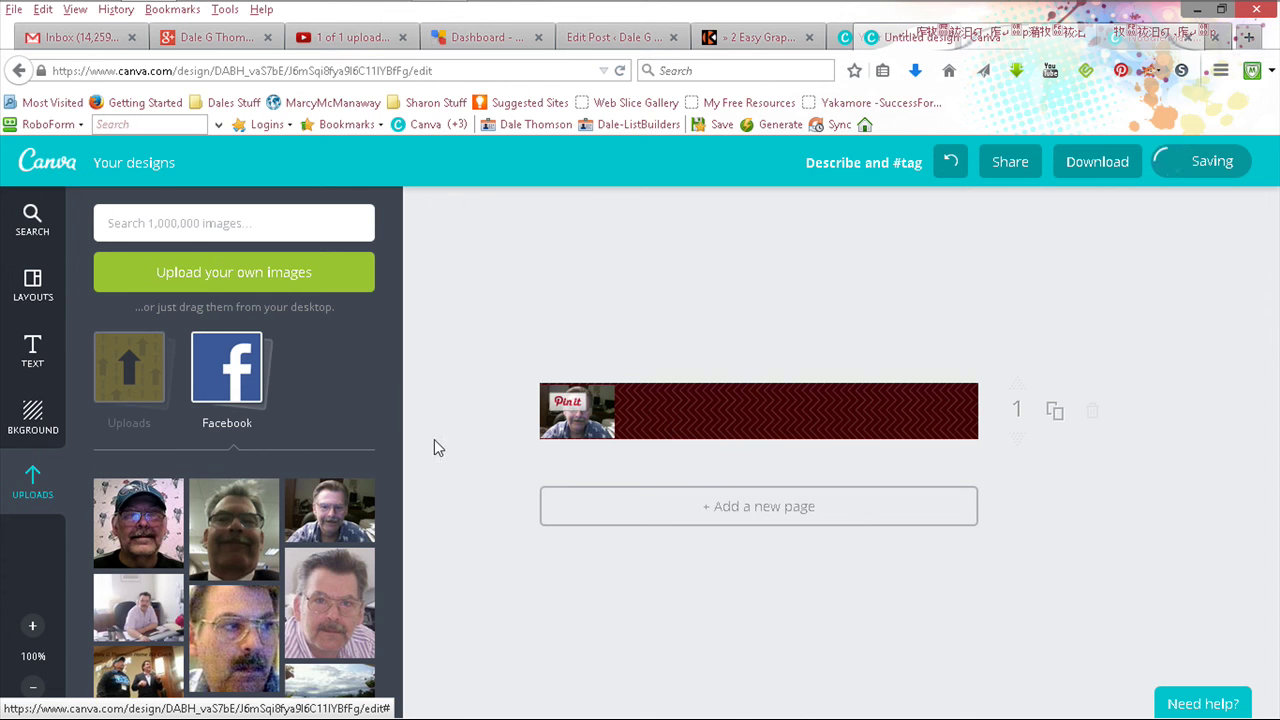
Try the free green "The best view comes after the hardest climb" text design on the banner and undo it.
{"action": "left_click", "coordinate": [33, 352]}
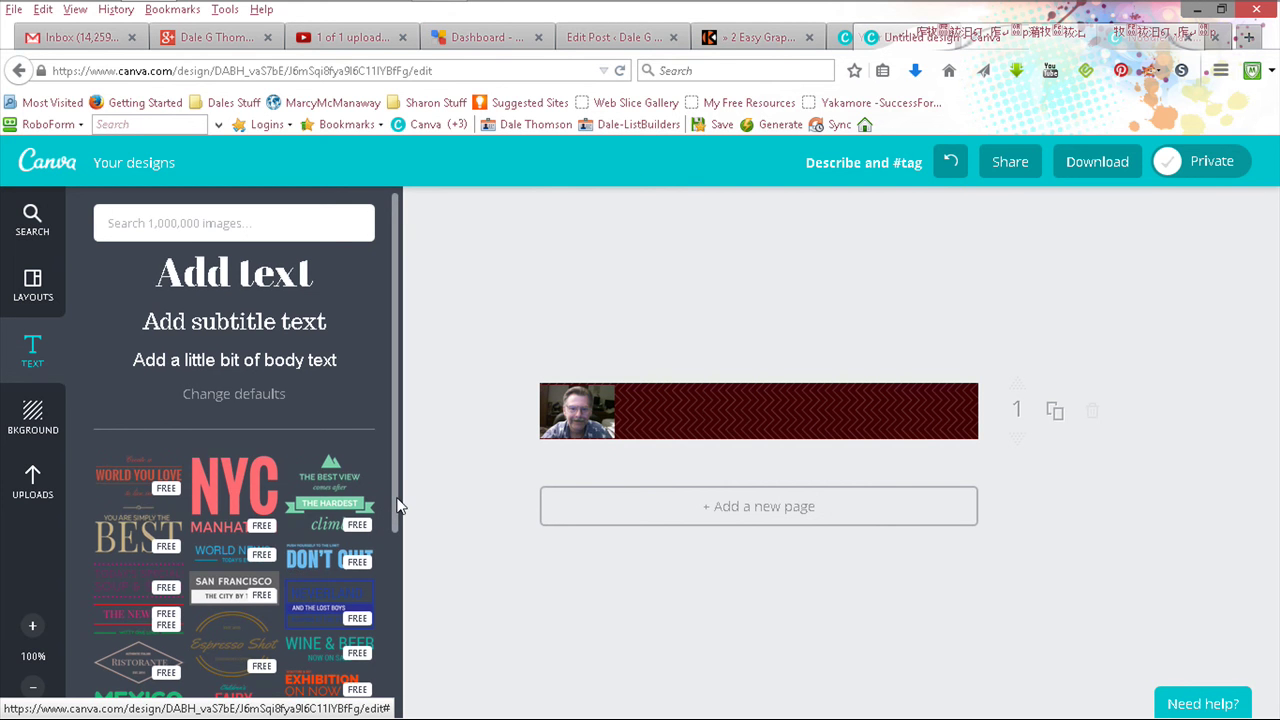
{"action": "left_click", "coordinate": [296, 526]}
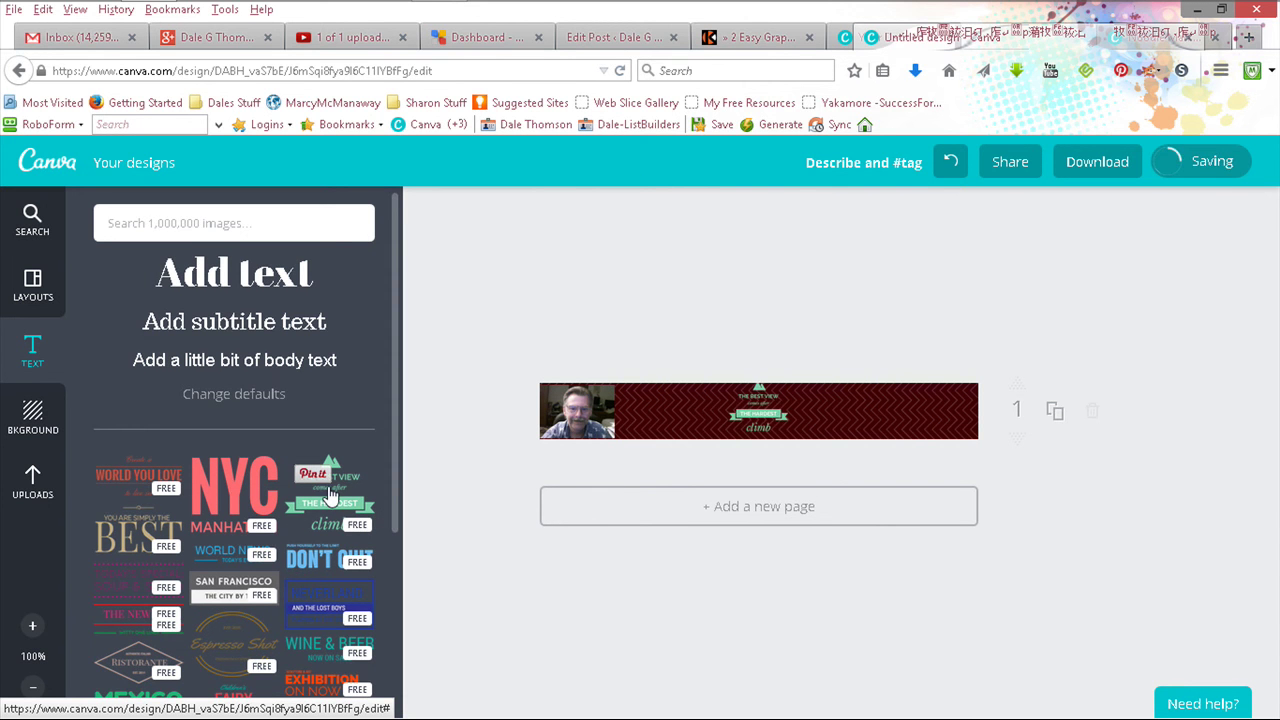
{"action": "left_click", "coordinate": [744, 416]}
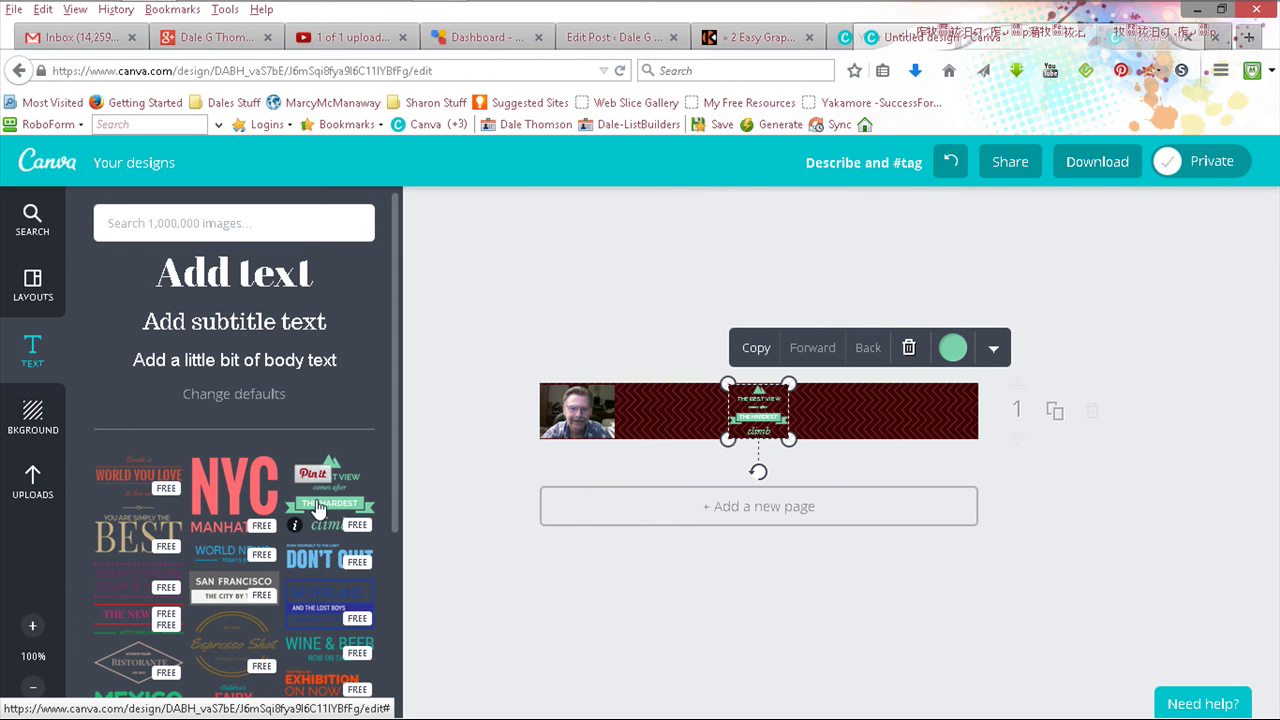
{"action": "left_click", "coordinate": [952, 165]}
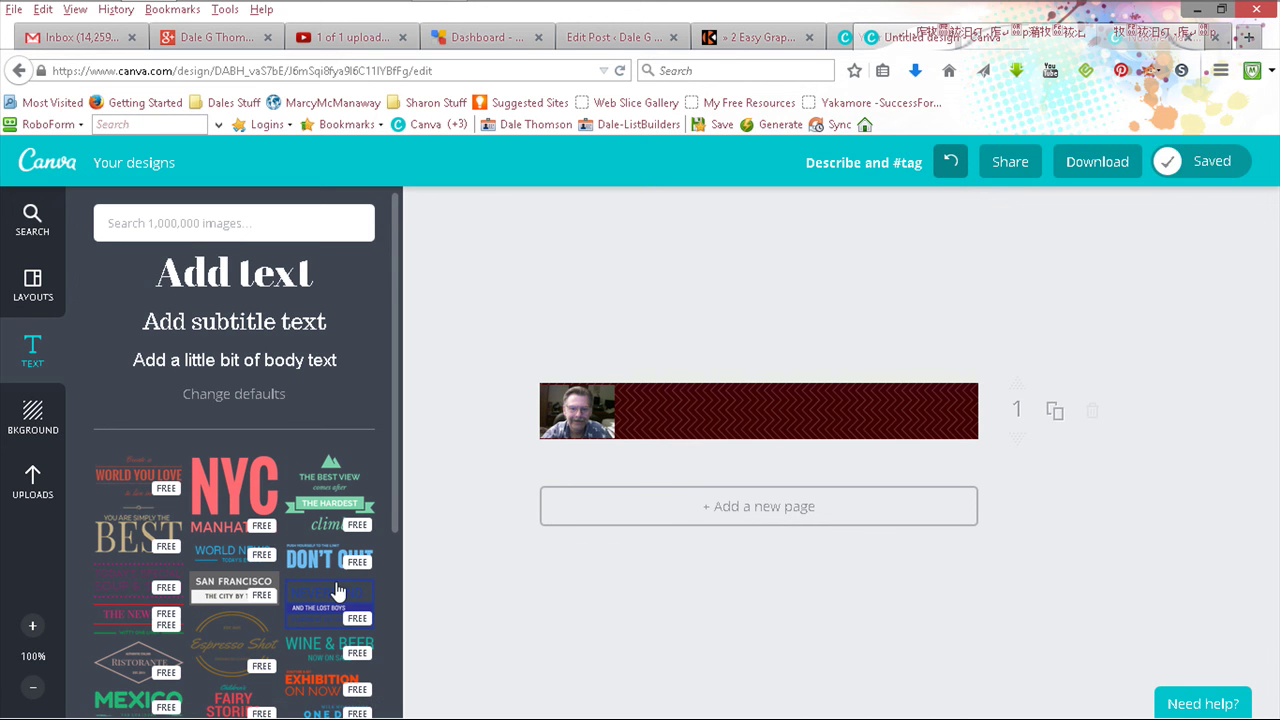
Add the free "San Francisco, The City by the Bay" text design to the banner and open its heading for editing without changing the wording.
{"action": "left_click", "coordinate": [216, 594]}
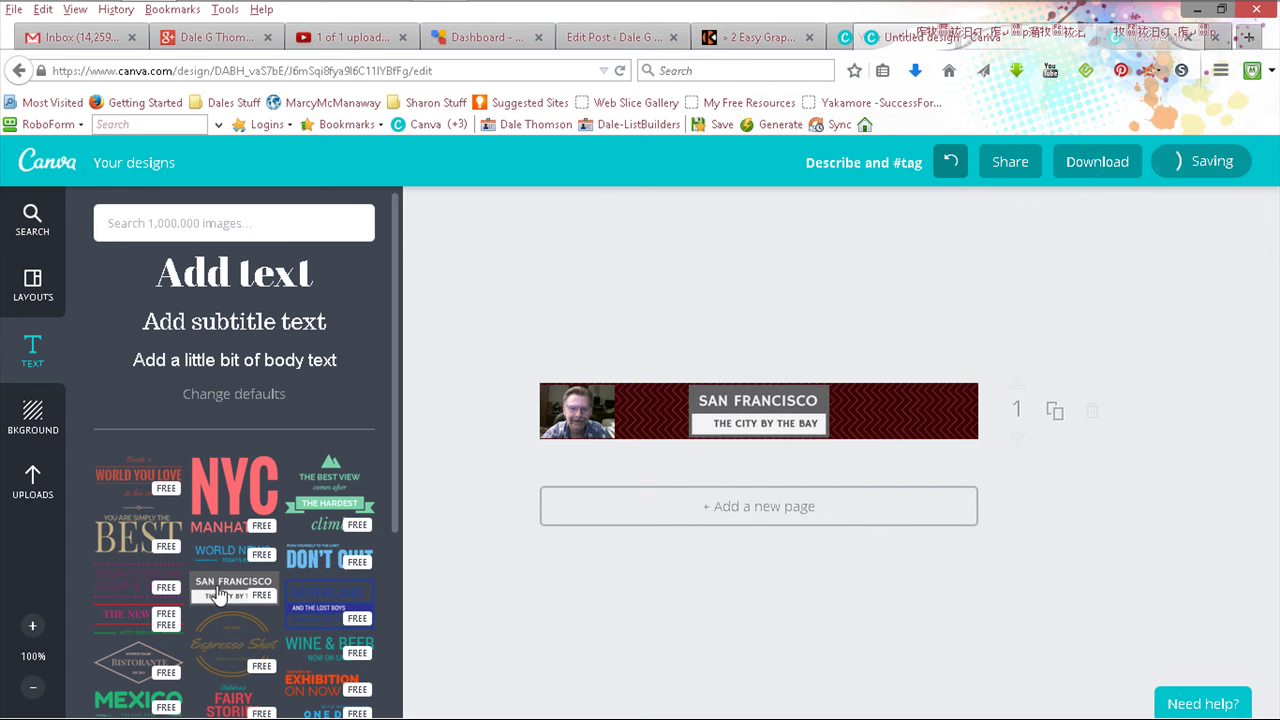
{"action": "left_click", "coordinate": [554, 251]}
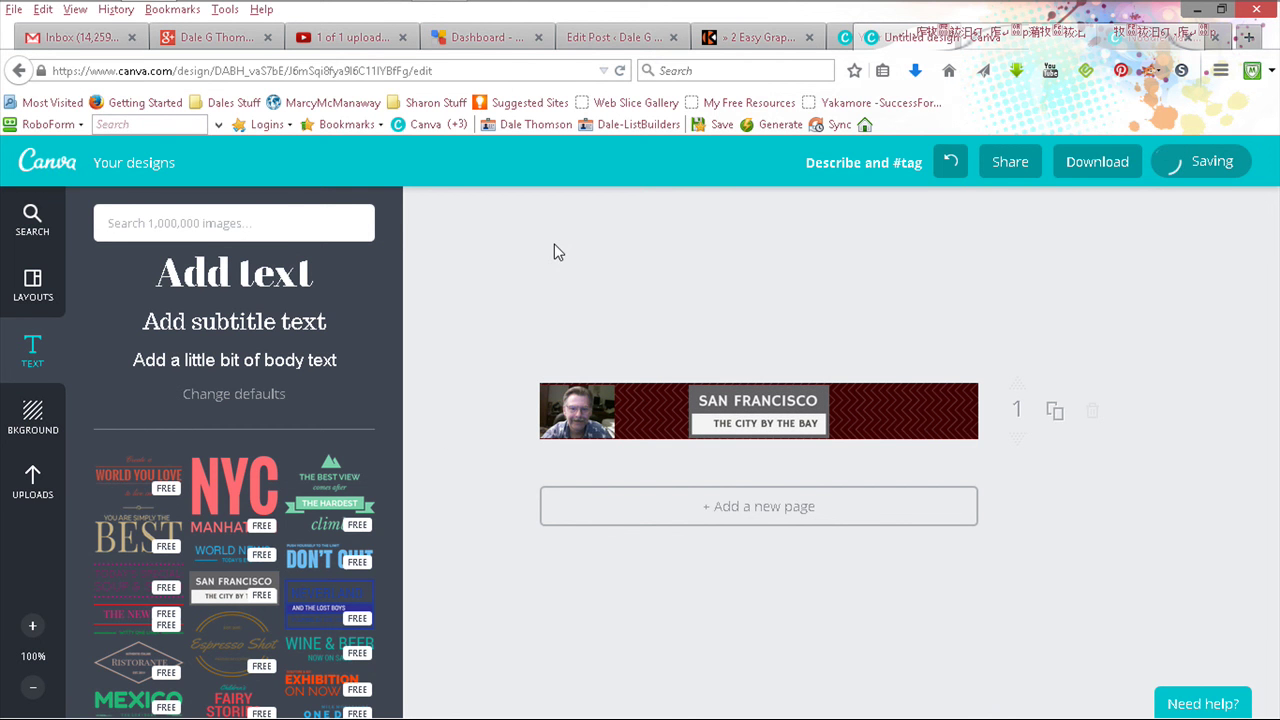
{"action": "double_click", "coordinate": [726, 398]}
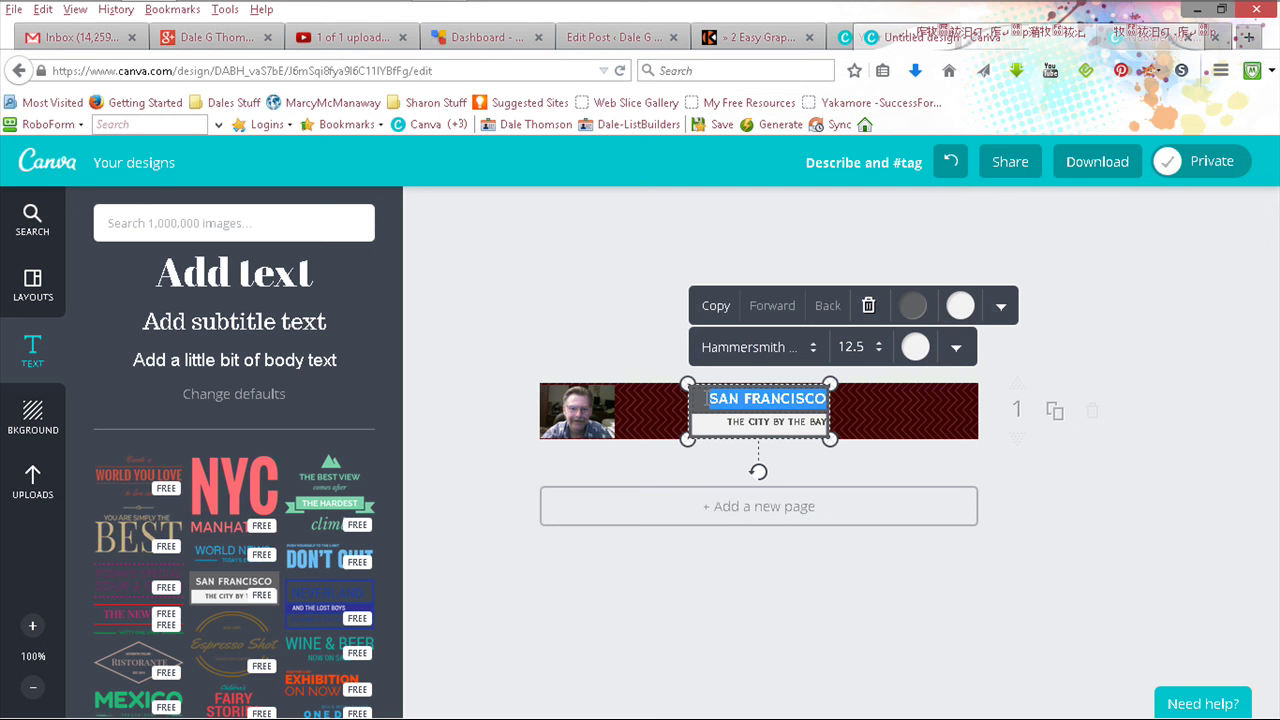
{"action": "left_click", "coordinate": [709, 398]}
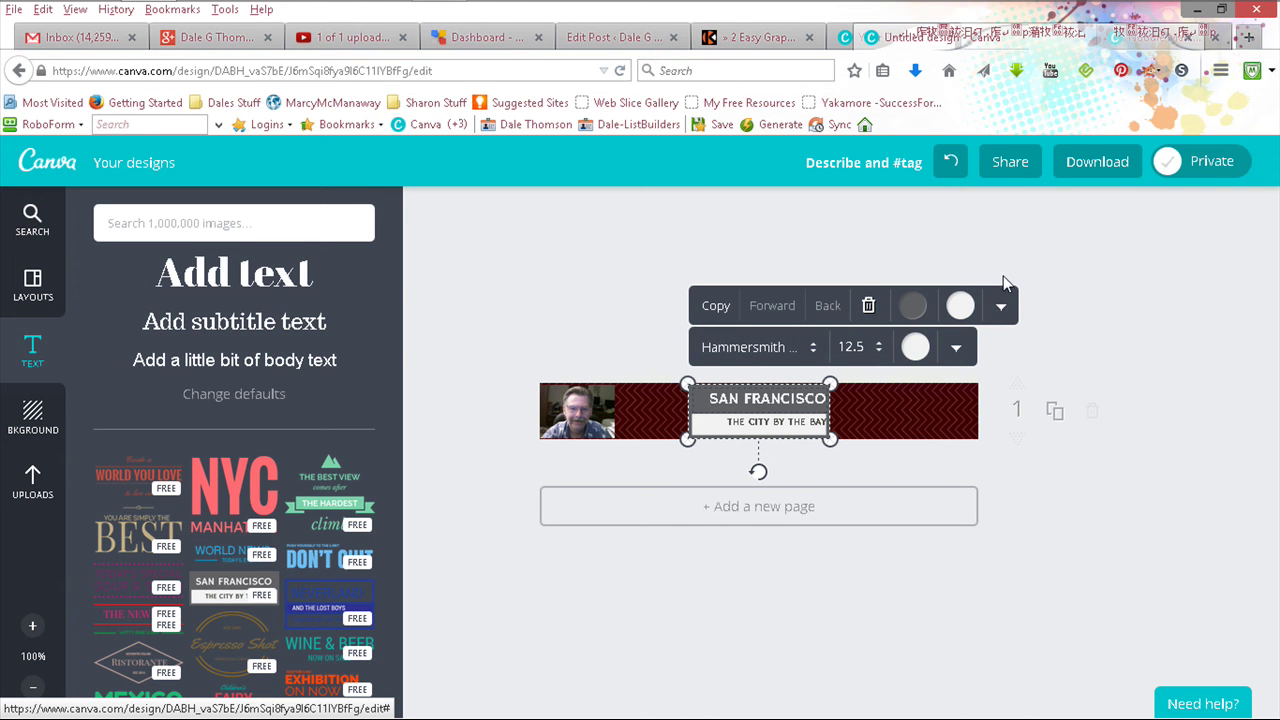
{"action": "left_click", "coordinate": [550, 282]}
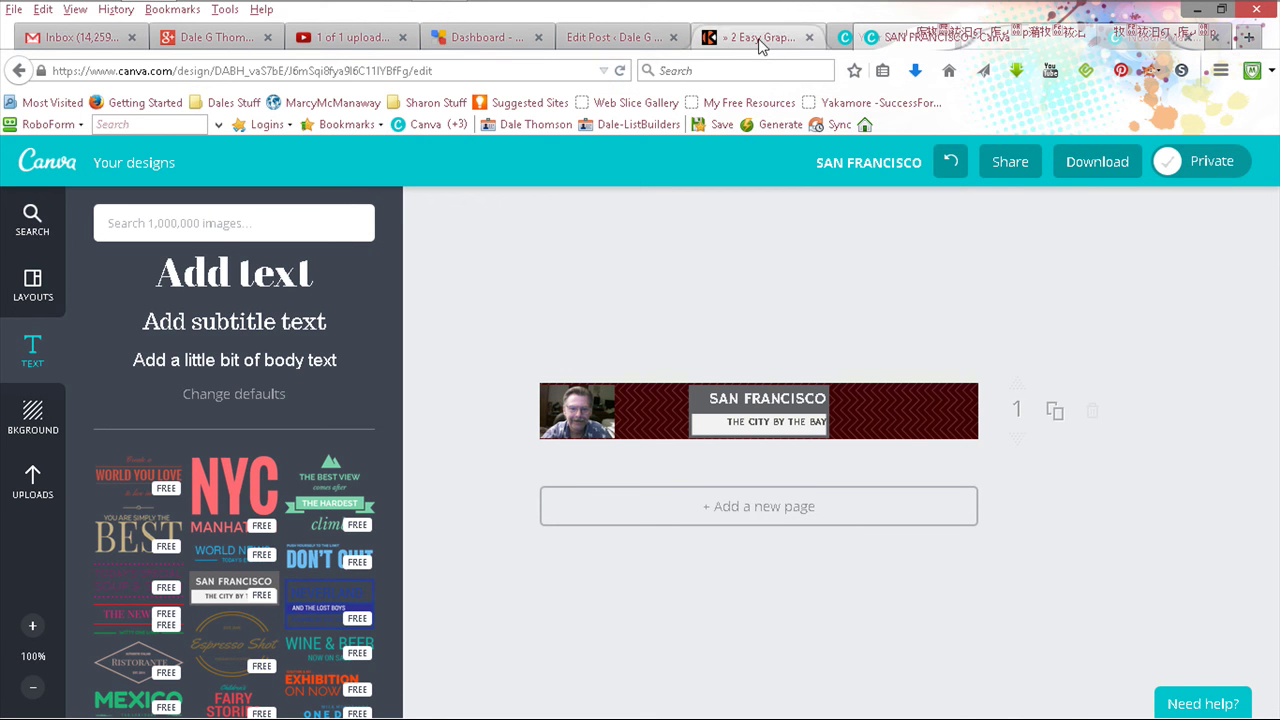
{"action": "left_click", "coordinate": [476, 40]}
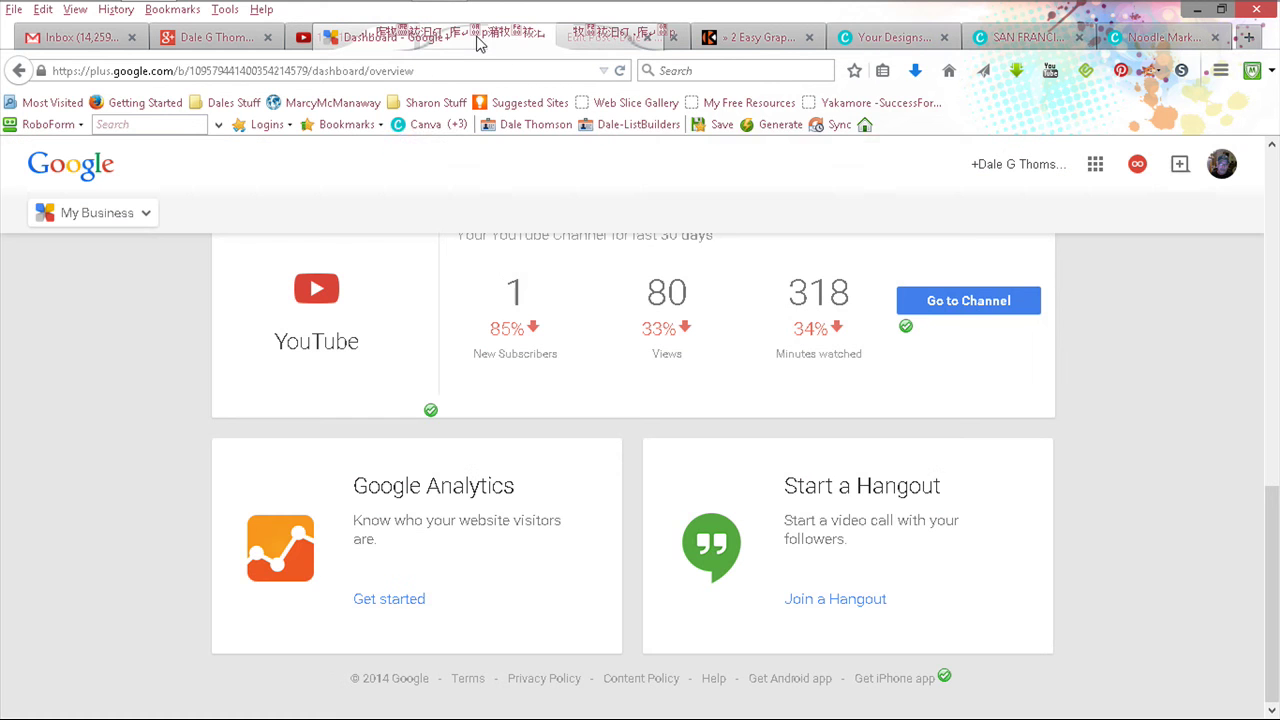
{"action": "left_click", "coordinate": [417, 71]}
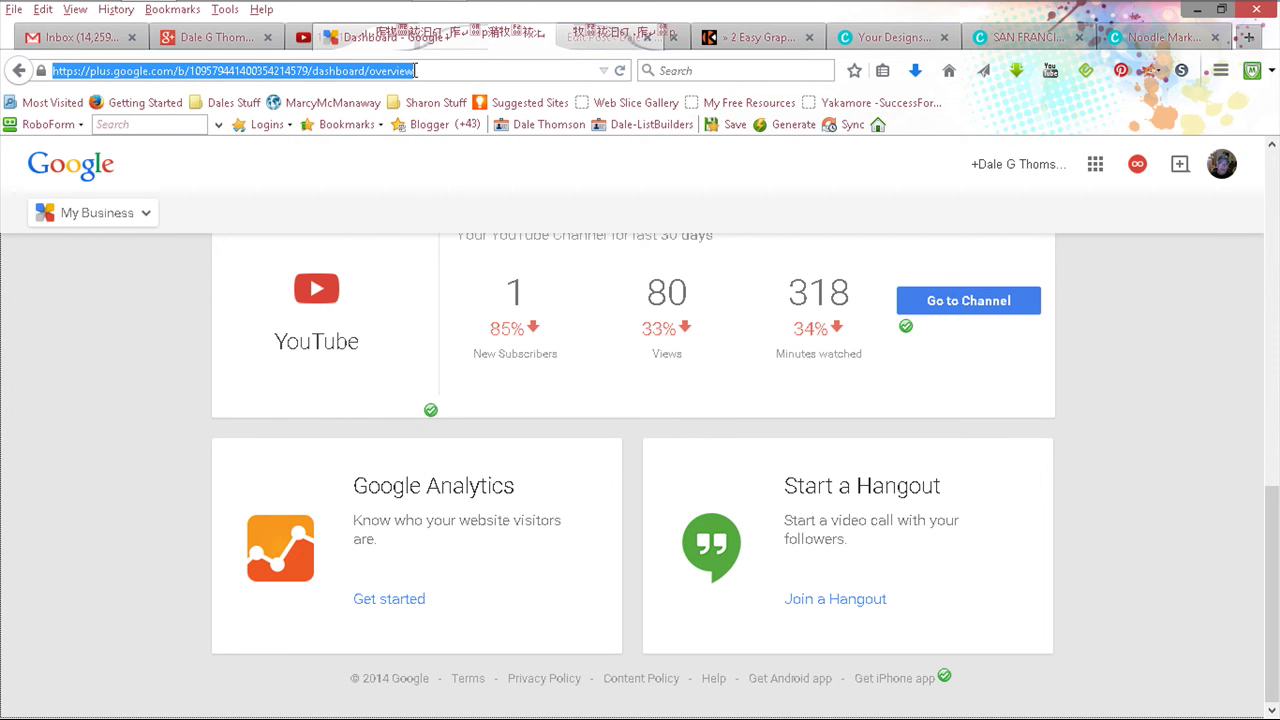
{"action": "type", "text": "www"}
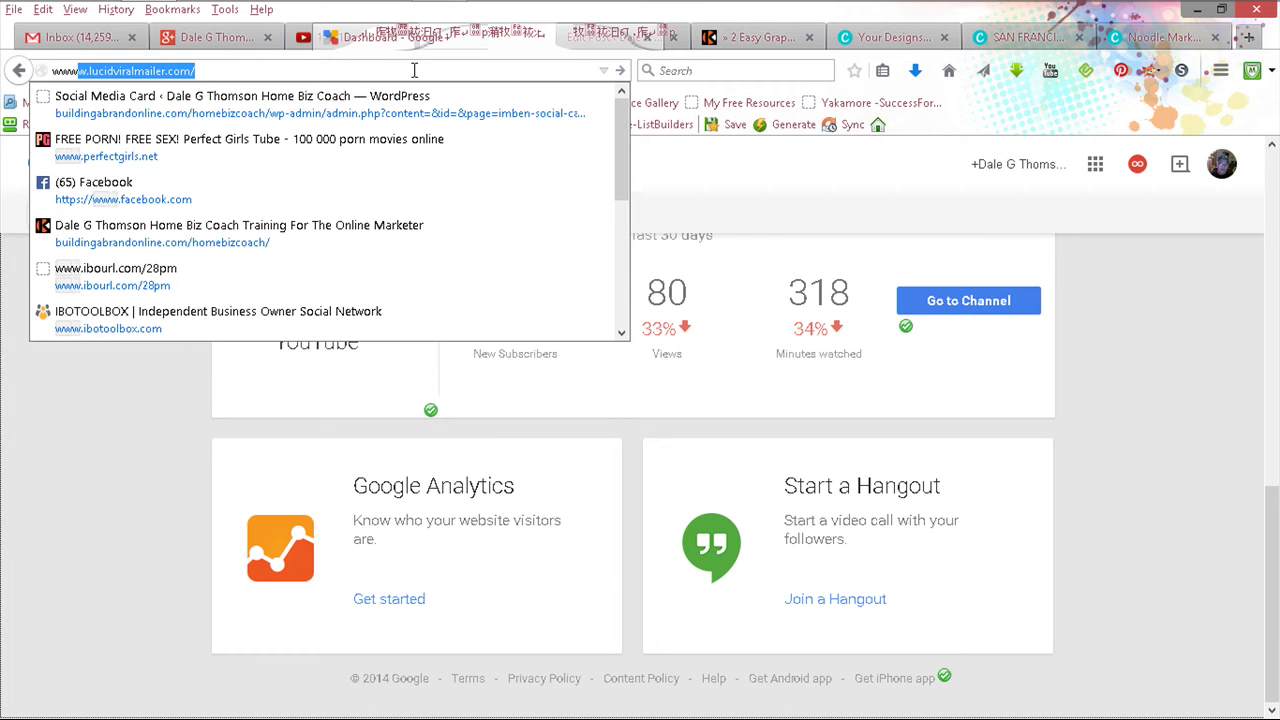
{"action": "type", "text": ".pix"}
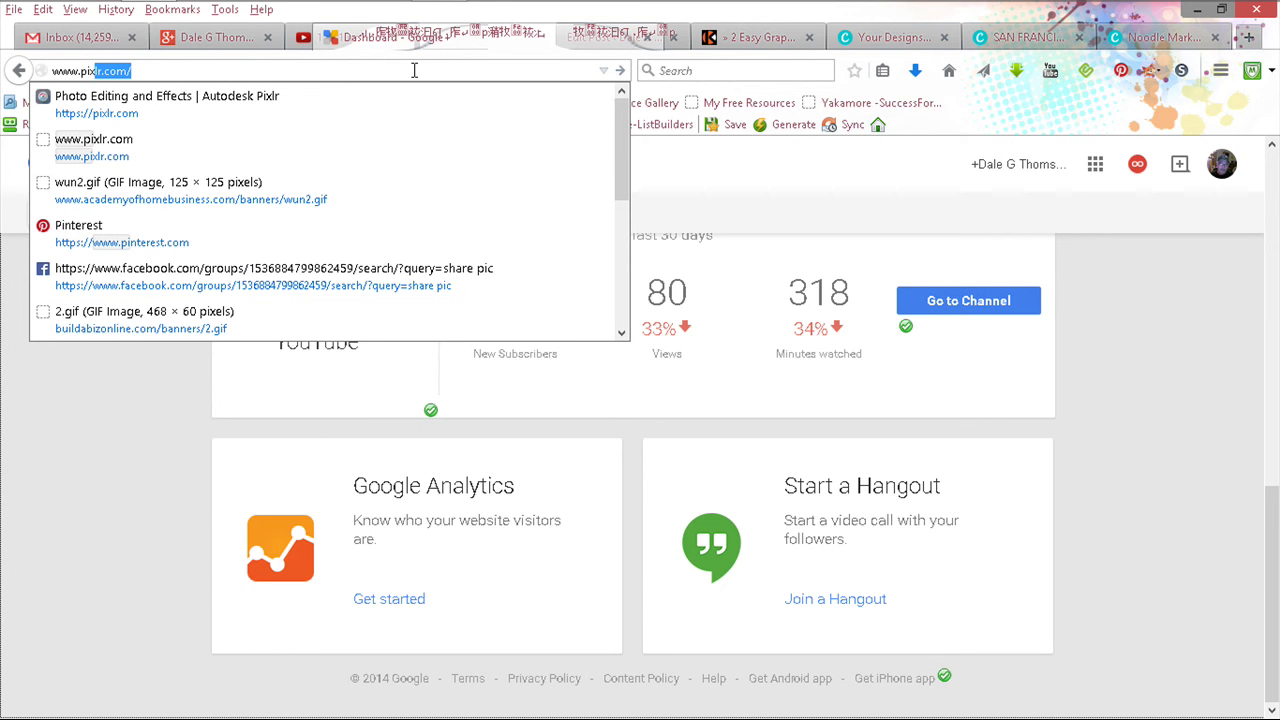
{"action": "type", "text": "lr"}
{"action": "key", "text": "Escape"}
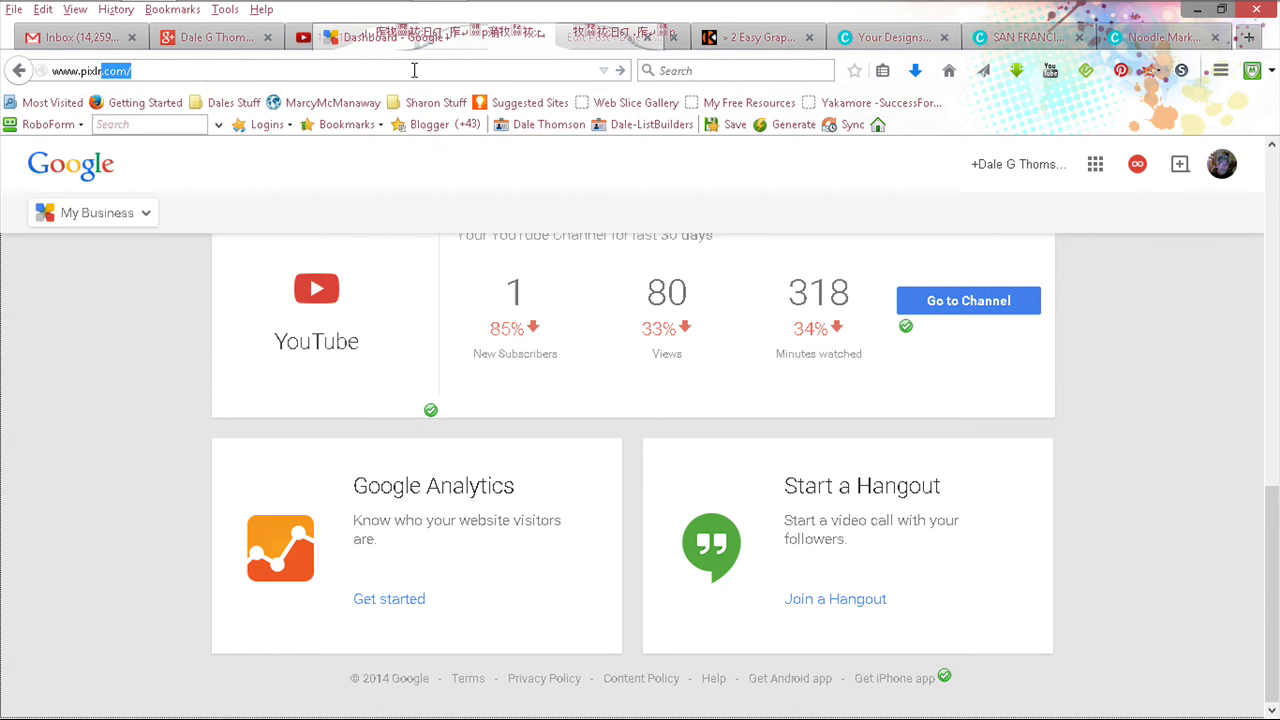
{"action": "key", "text": "Return"}
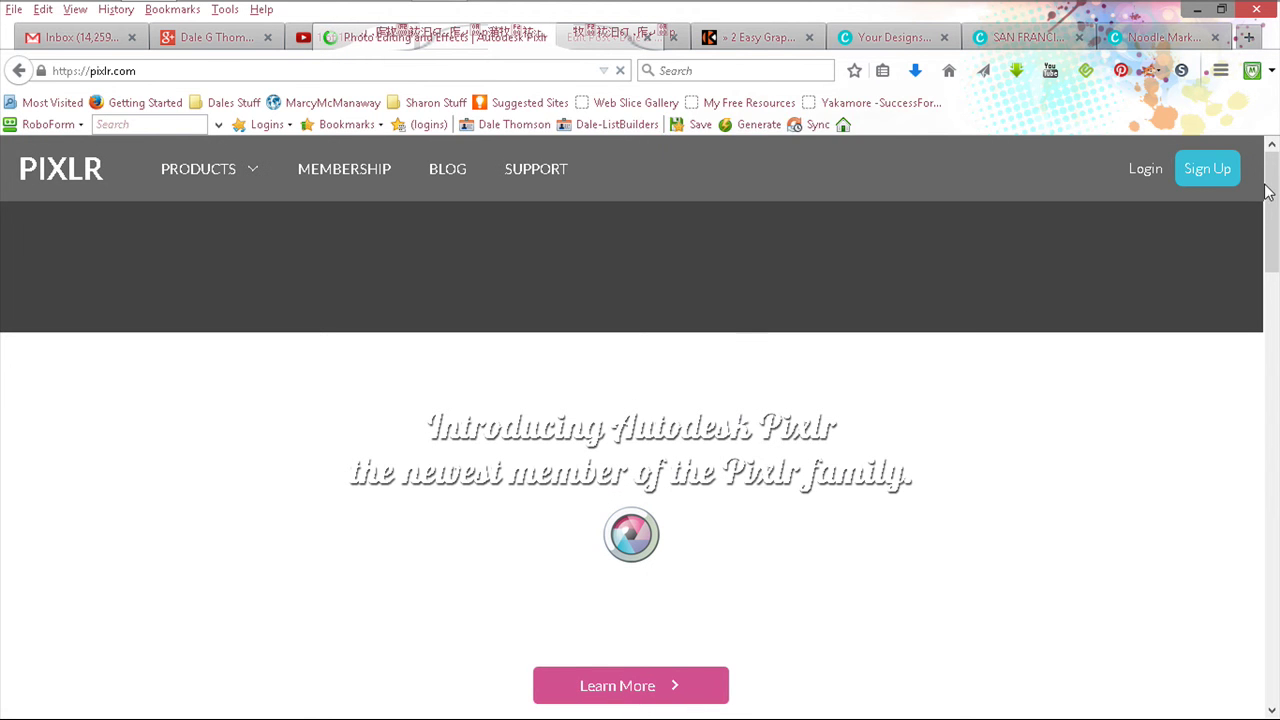
{"action": "left_click_drag", "start_coordinate": [1274, 172], "coordinate": [1218, 137]}
{"action": "scroll", "coordinate": [1272, 404], "scroll_direction": "down", "scroll_amount": 2}
{"action": "scroll", "coordinate": [1272, 400], "scroll_direction": "up", "scroll_amount": 1}
{"action": "scroll", "coordinate": [1265, 424], "scroll_direction": "down", "scroll_amount": 2}
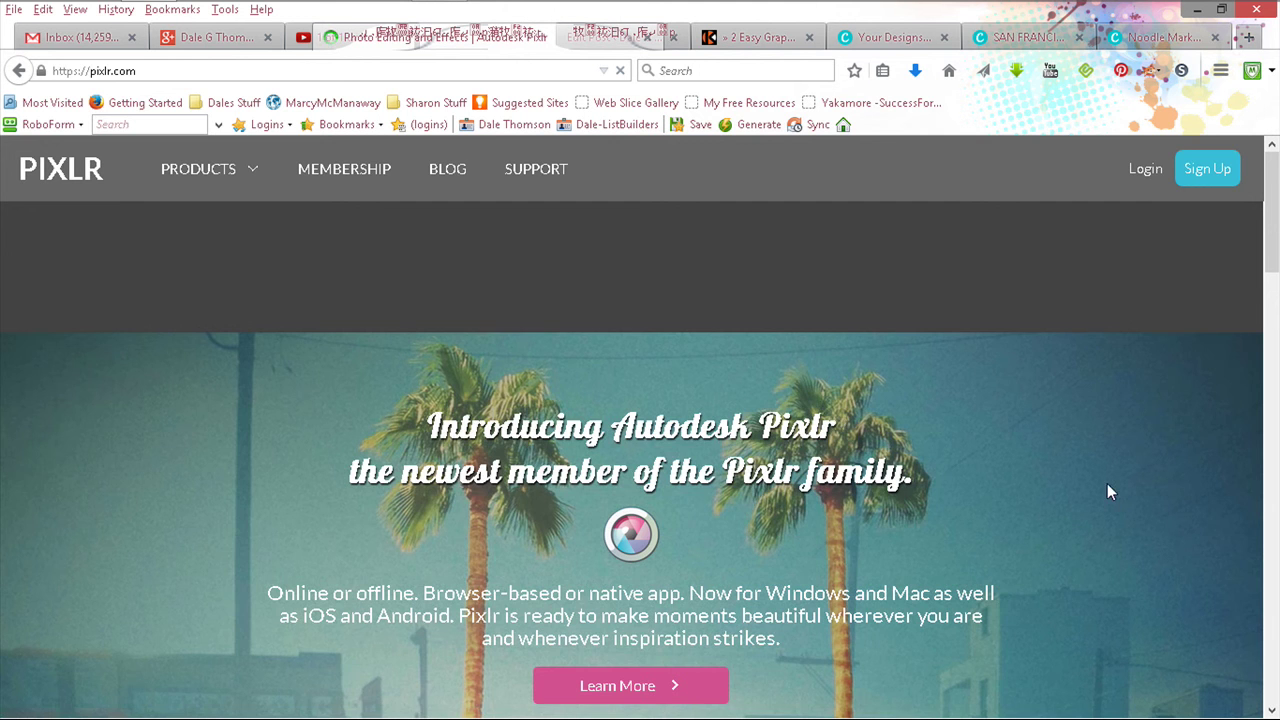
Launch the Pixlr Editor web app and open tl2ibranded468x60.png from the computer's Pictures folder.
{"action": "left_click_drag", "start_coordinate": [1273, 270], "coordinate": [1271, 343]}
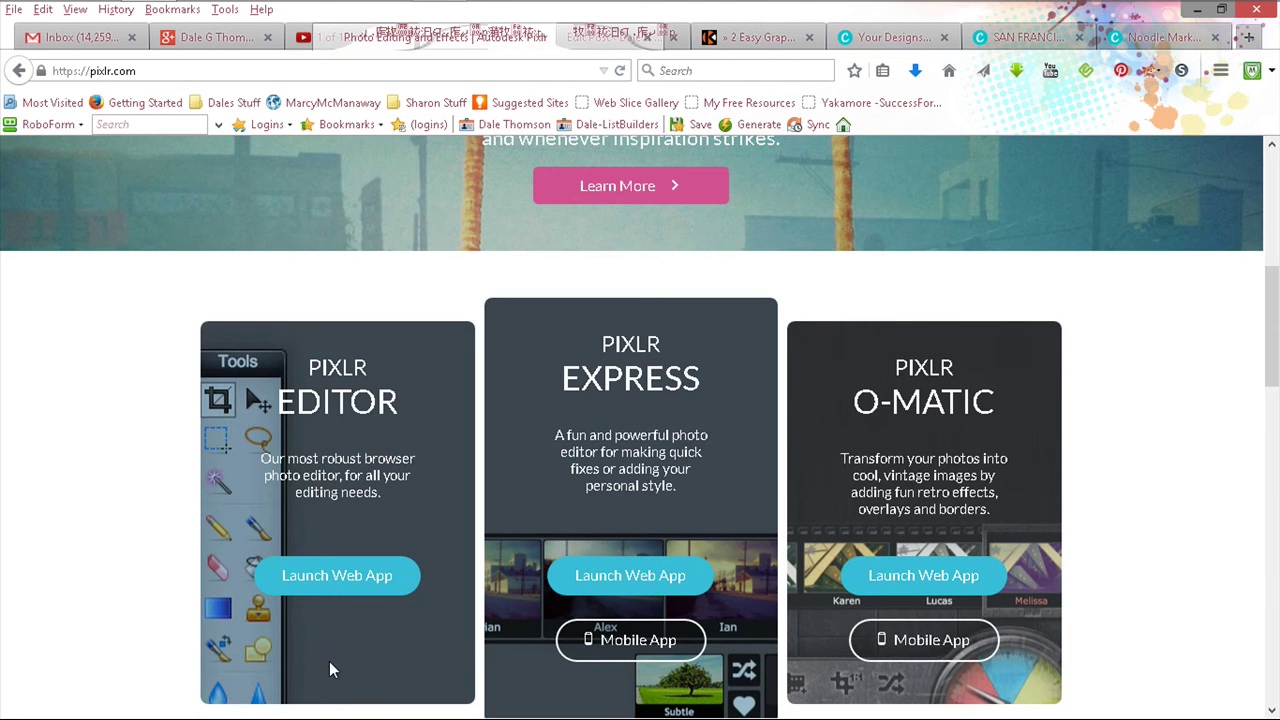
{"action": "left_click", "coordinate": [333, 578]}
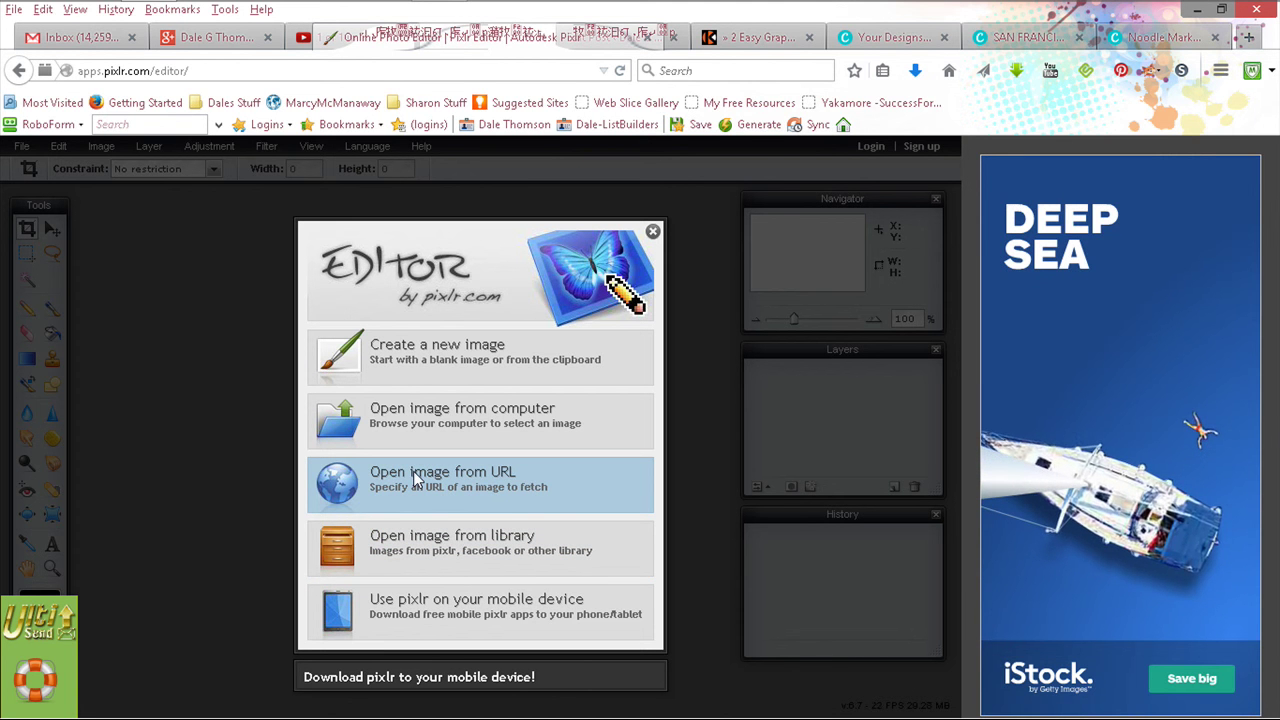
{"action": "left_click", "coordinate": [425, 413]}
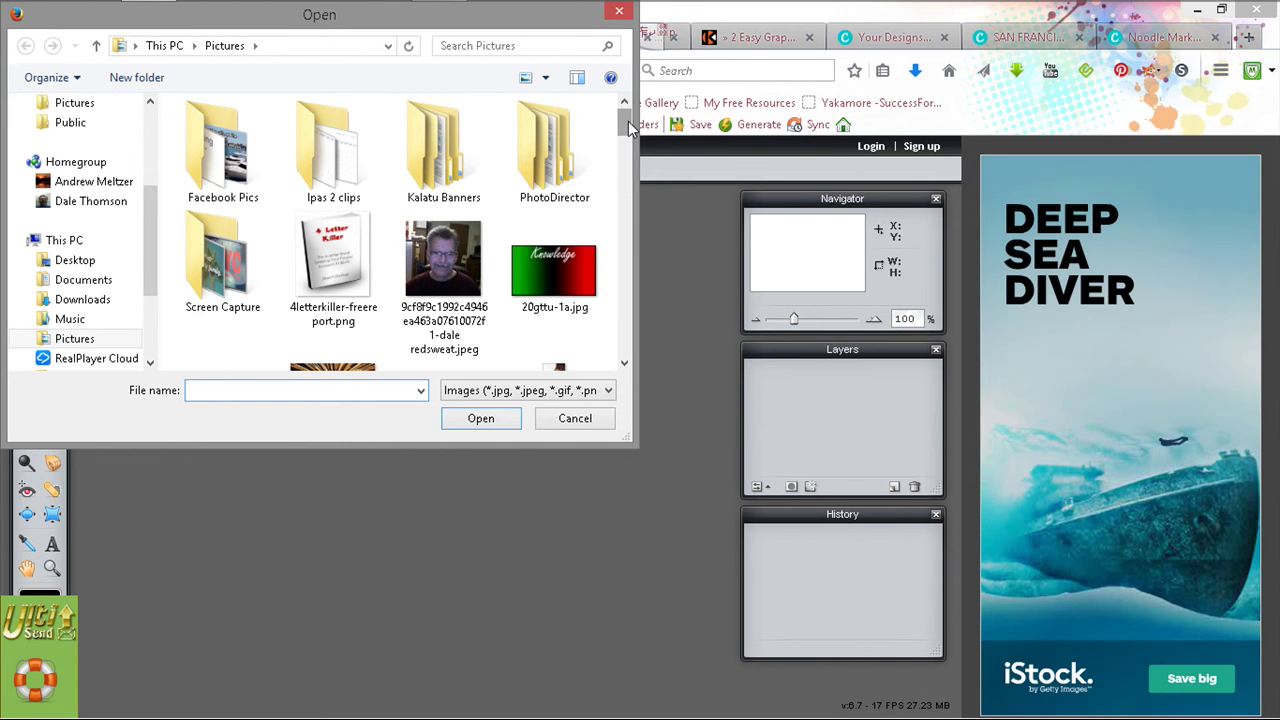
{"action": "left_click_drag", "start_coordinate": [628, 120], "coordinate": [620, 334]}
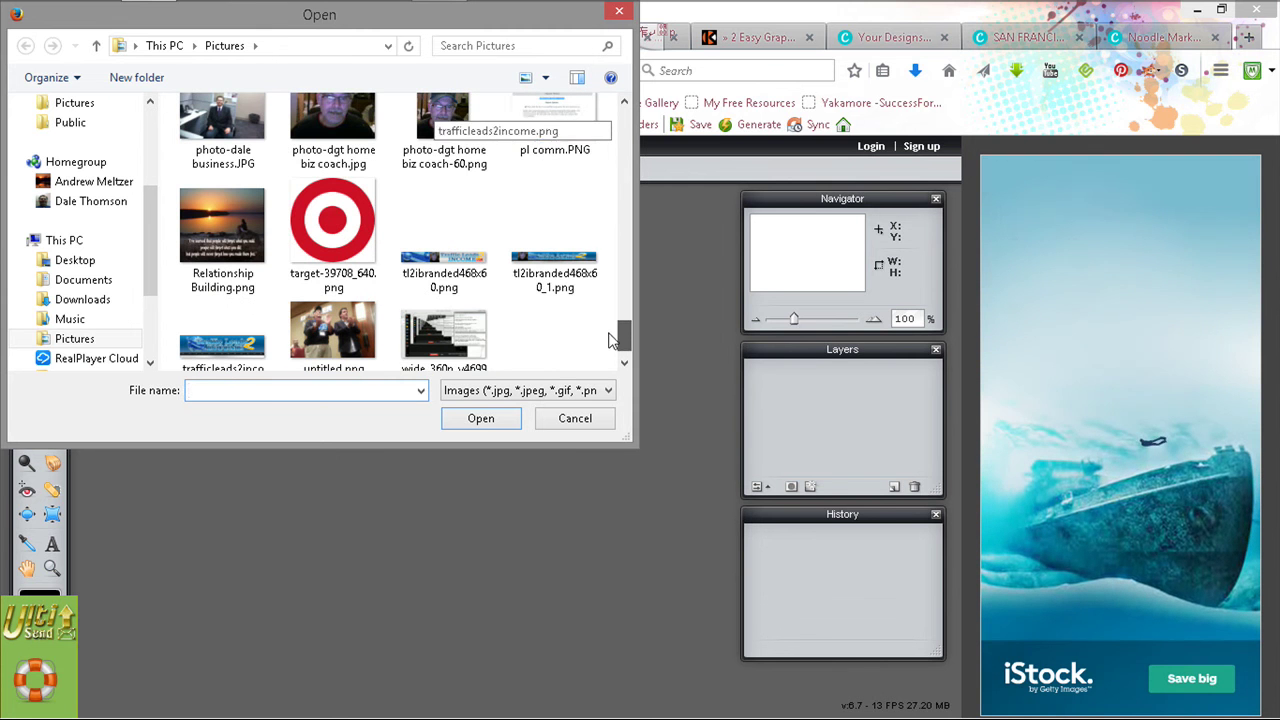
{"action": "double_click", "coordinate": [445, 268]}
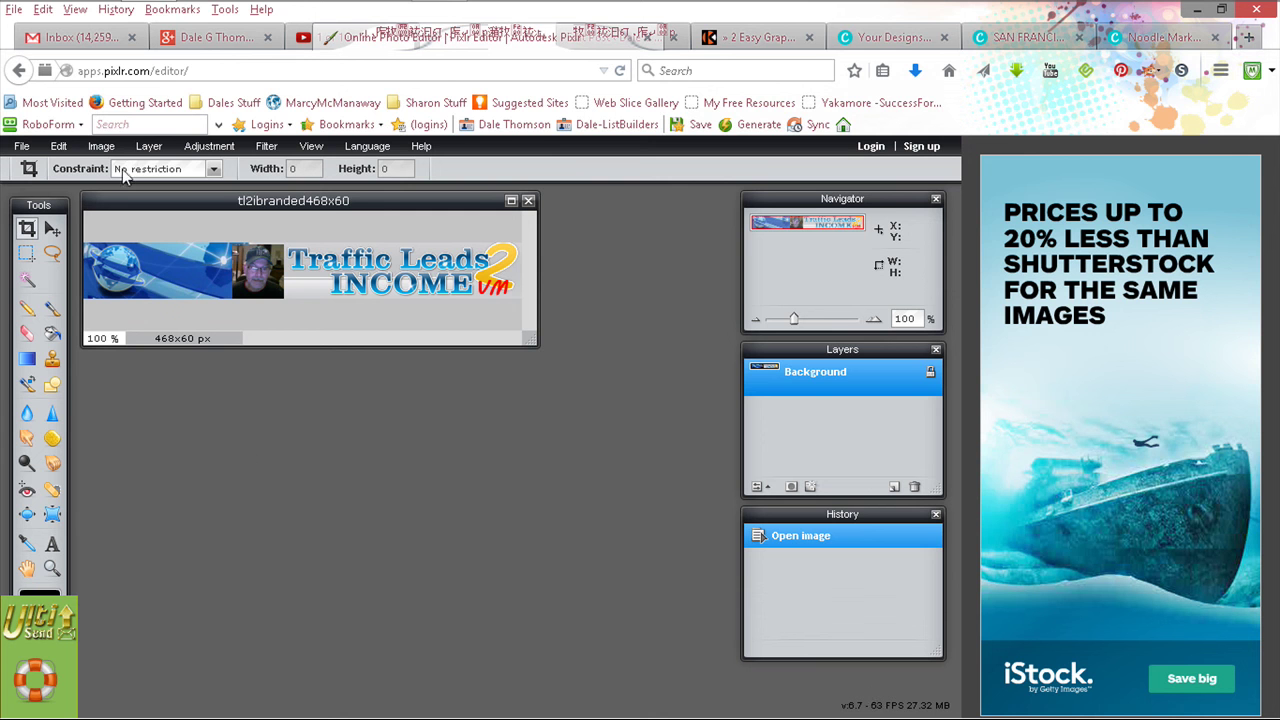
Add a new empty layer to the banner image.
{"action": "left_click", "coordinate": [150, 148]}
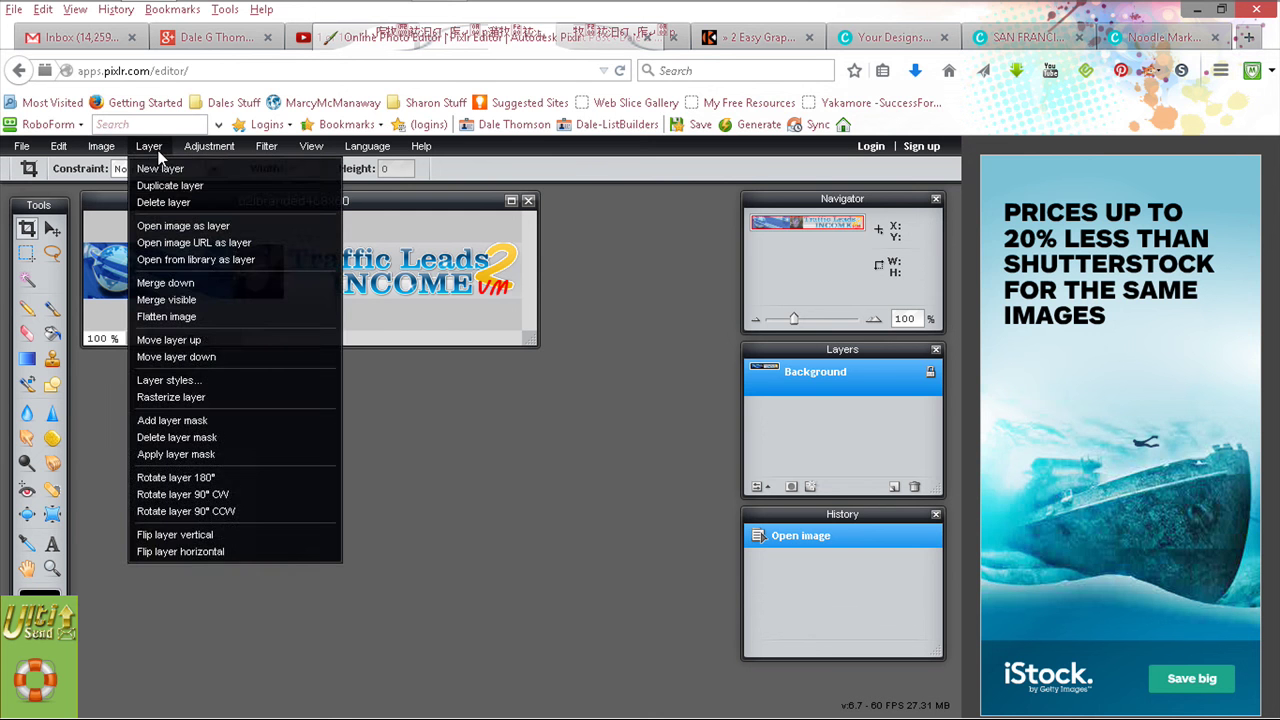
{"action": "left_click", "coordinate": [160, 172]}
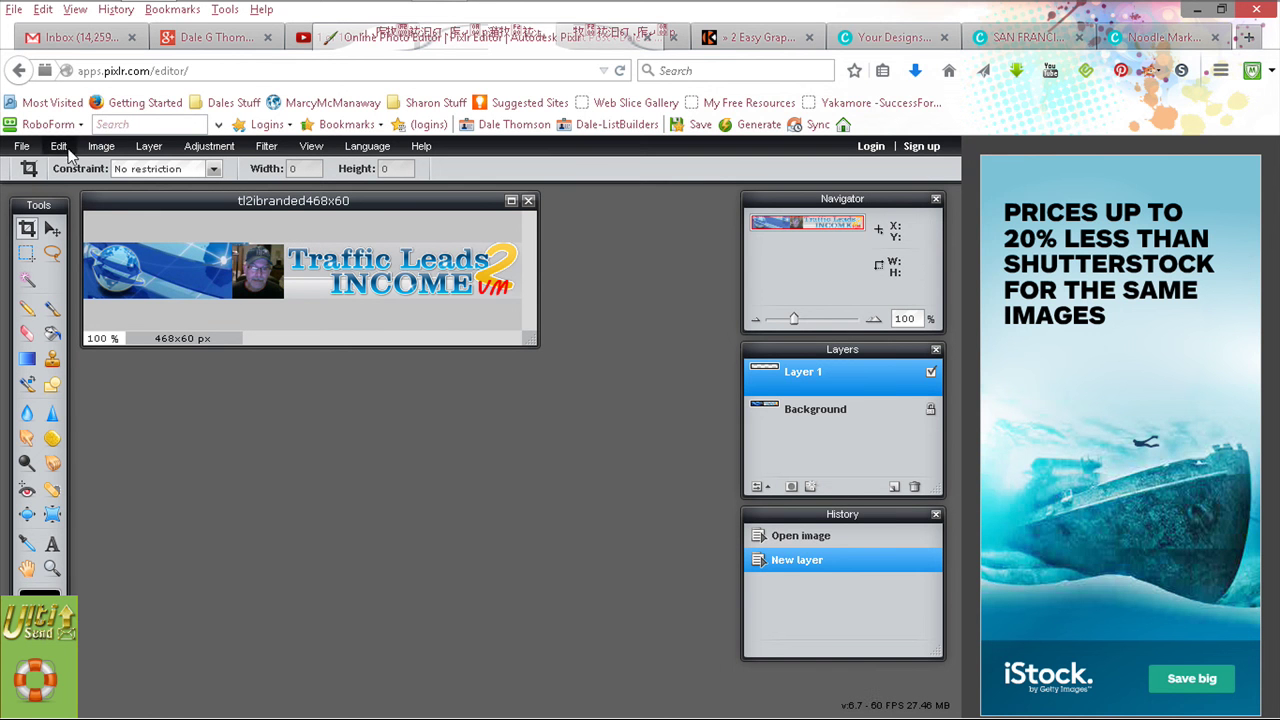
Create a blank 800 × 600 image named Untitled and close it again.
{"action": "left_click", "coordinate": [100, 150]}
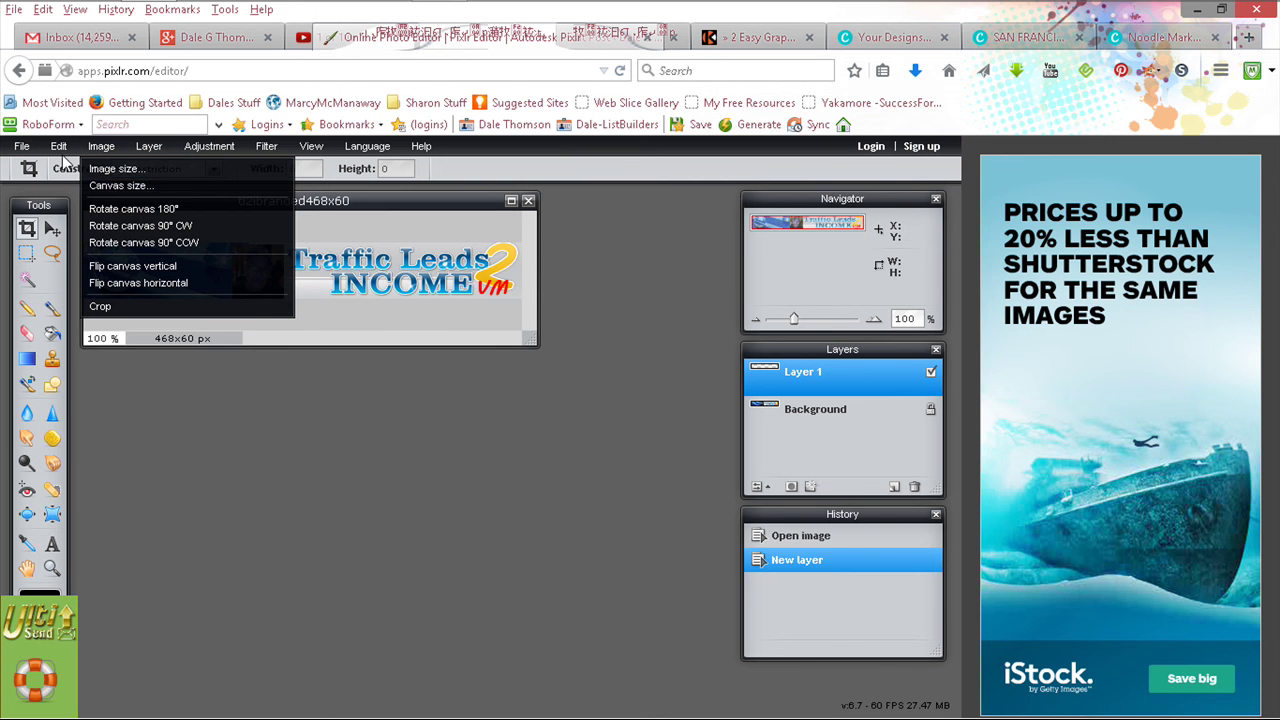
{"action": "mouse_move", "coordinate": [26, 150]}
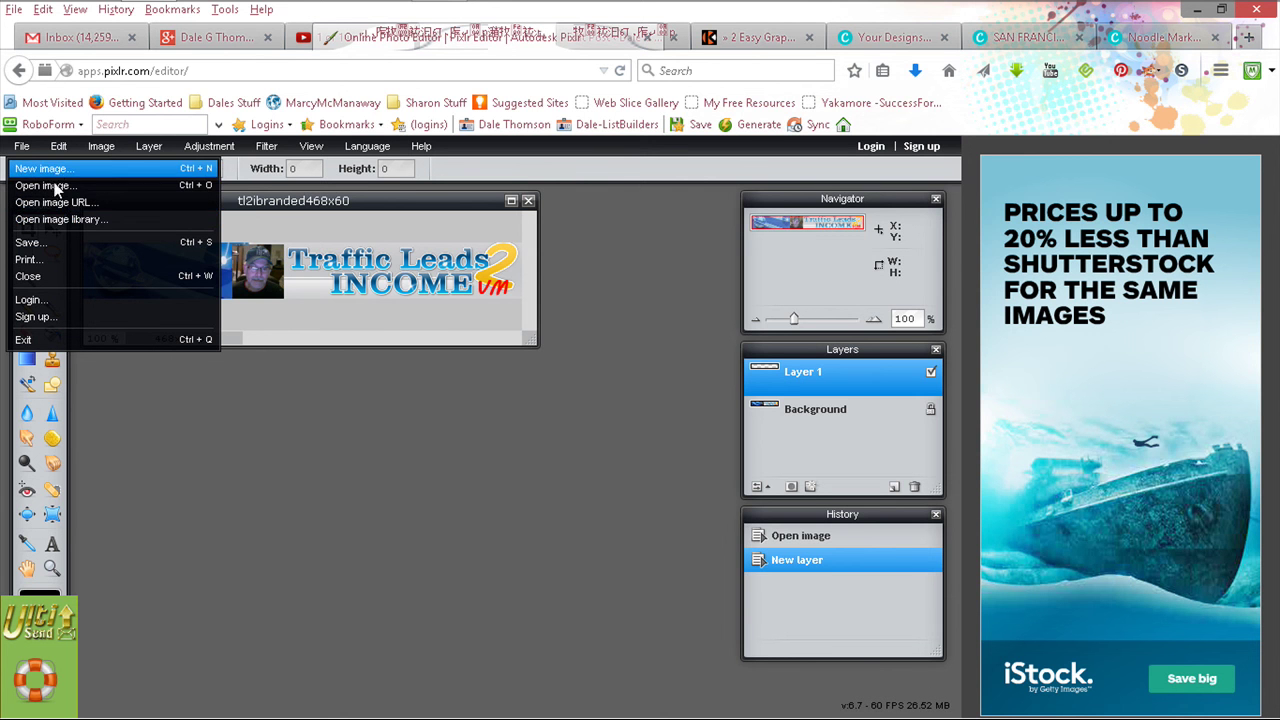
{"action": "left_click", "coordinate": [42, 169]}
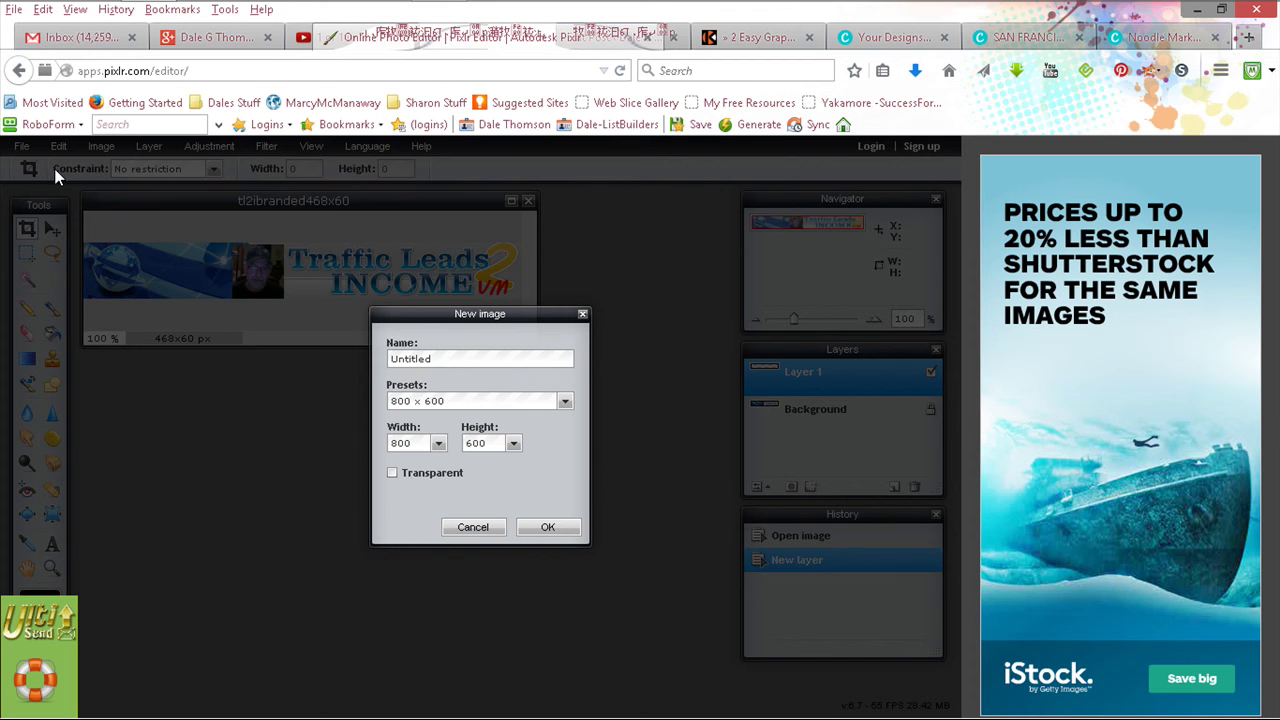
{"action": "left_click", "coordinate": [547, 530]}
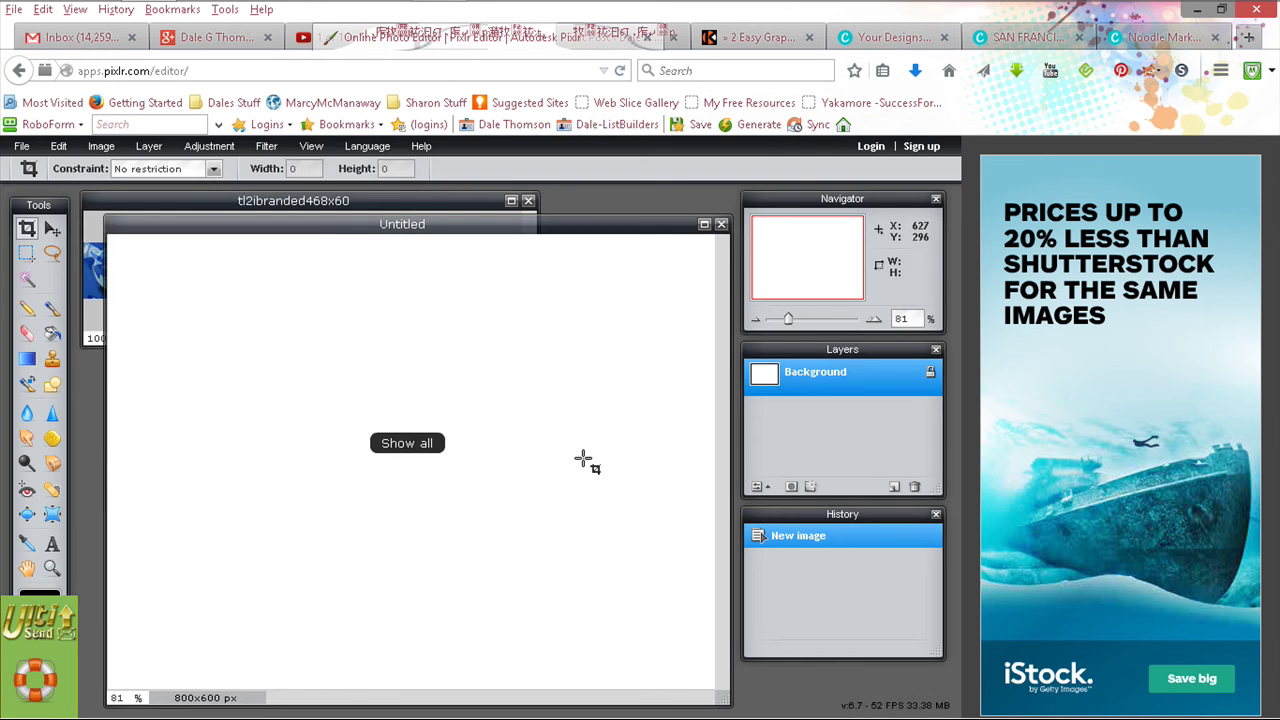
{"action": "left_click", "coordinate": [721, 225]}
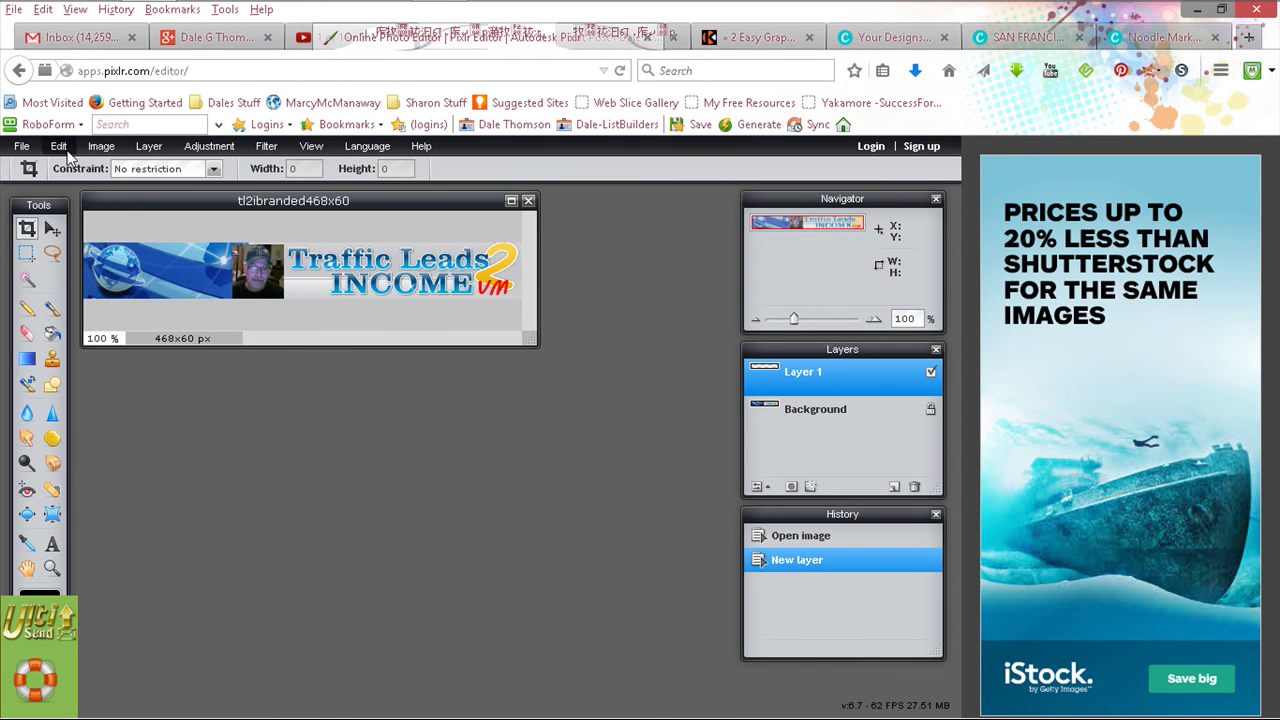
Open "photo-dgt home biz coach-60.png" from the Pictures folder as a separate image and close it.
{"action": "left_click", "coordinate": [21, 148]}
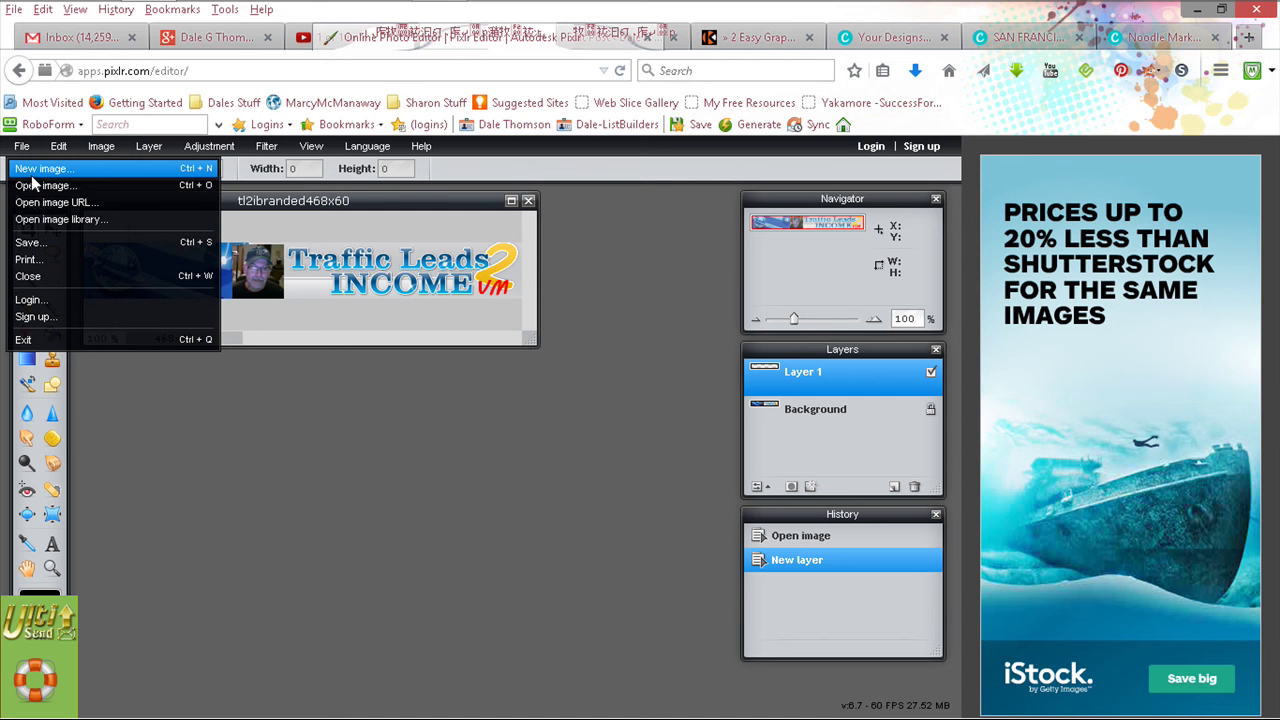
{"action": "left_click", "coordinate": [35, 187]}
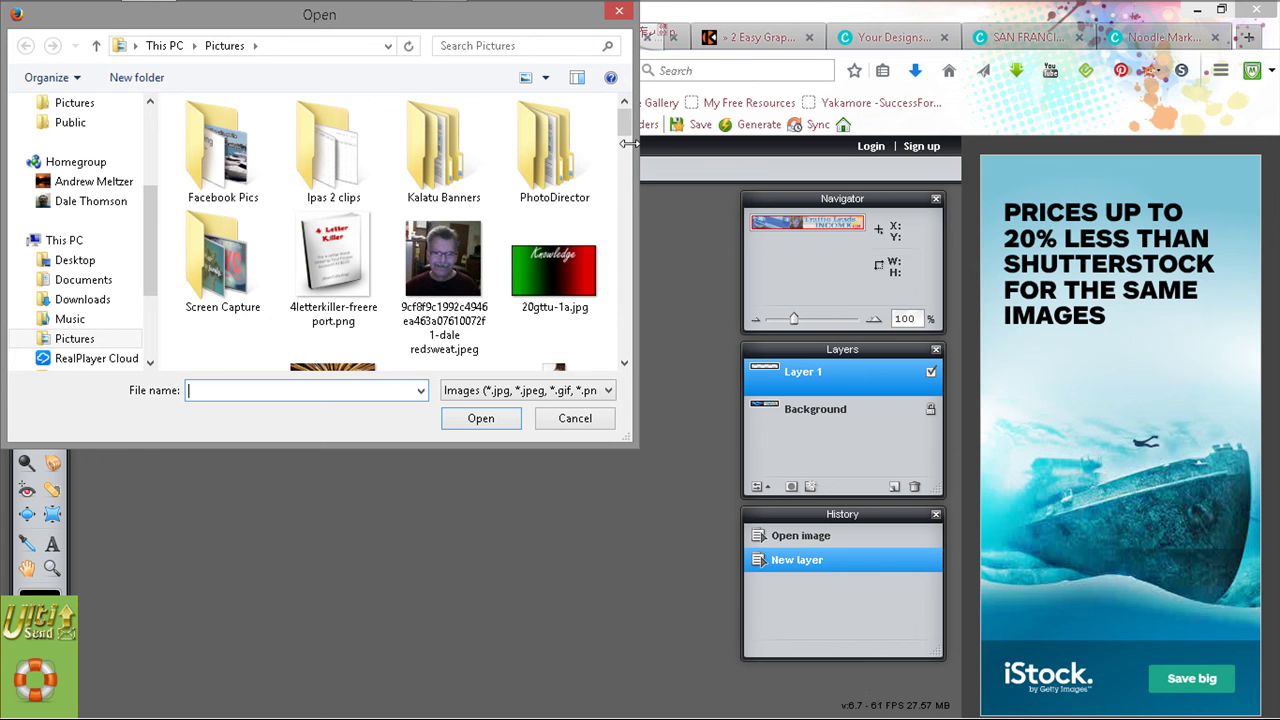
{"action": "left_click_drag", "start_coordinate": [627, 127], "coordinate": [607, 330]}
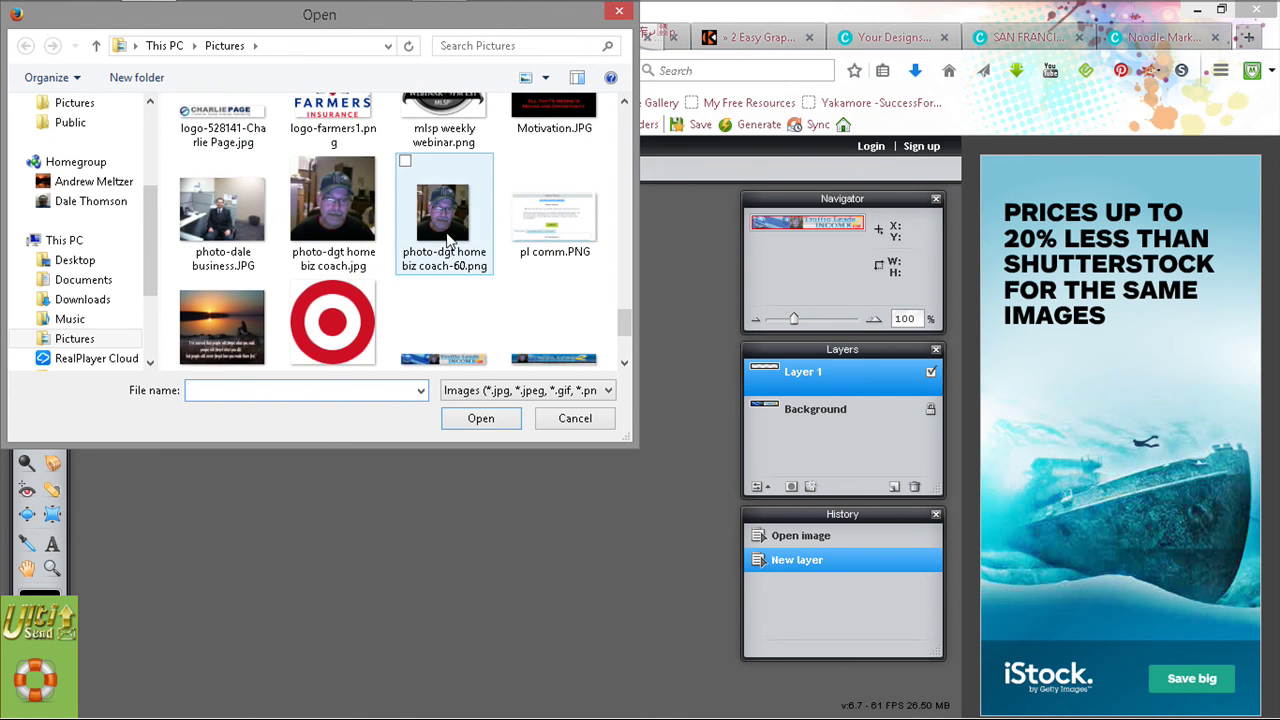
{"action": "double_click", "coordinate": [446, 238]}
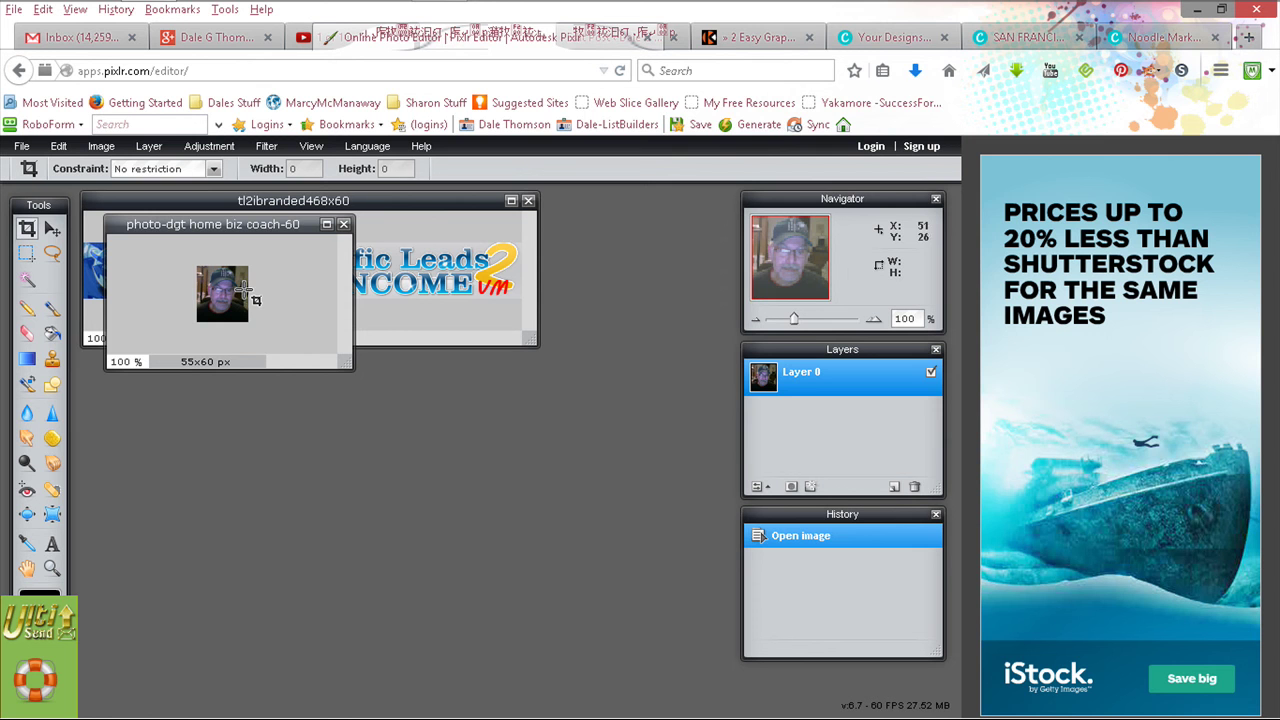
{"action": "left_click", "coordinate": [344, 225]}
{"action": "right_click", "coordinate": [347, 257]}
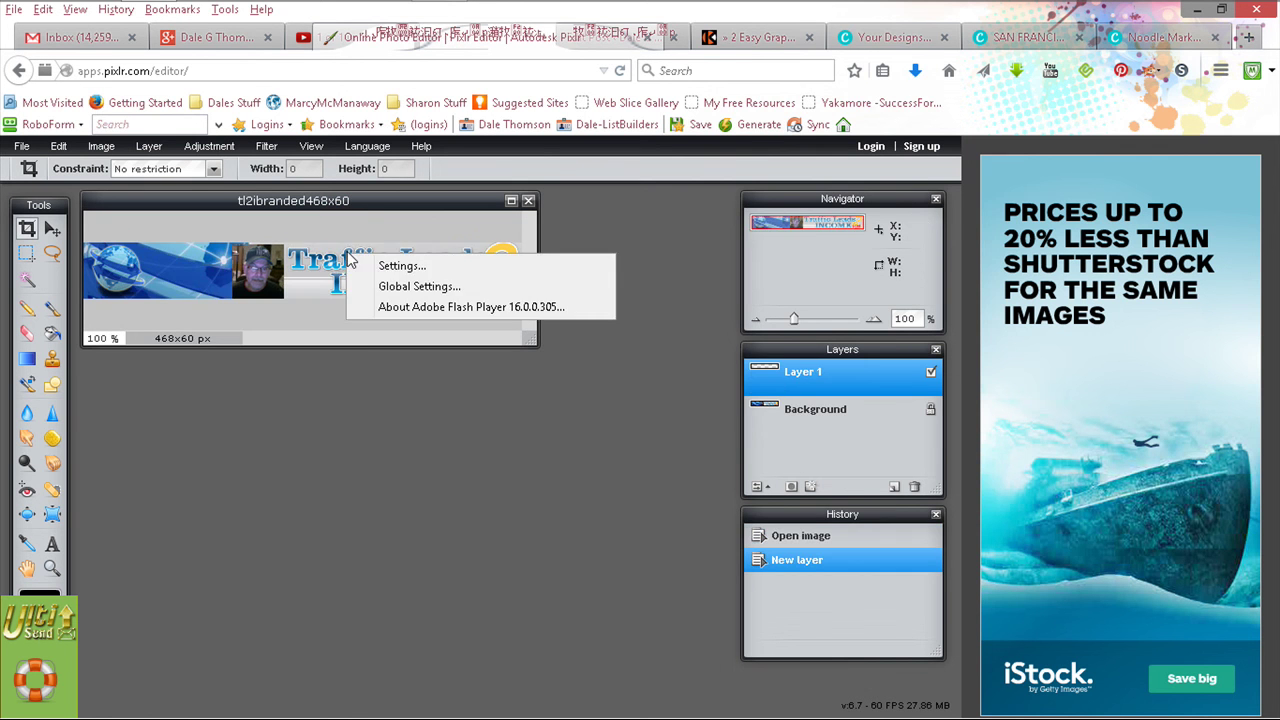
{"action": "left_click", "coordinate": [316, 295]}
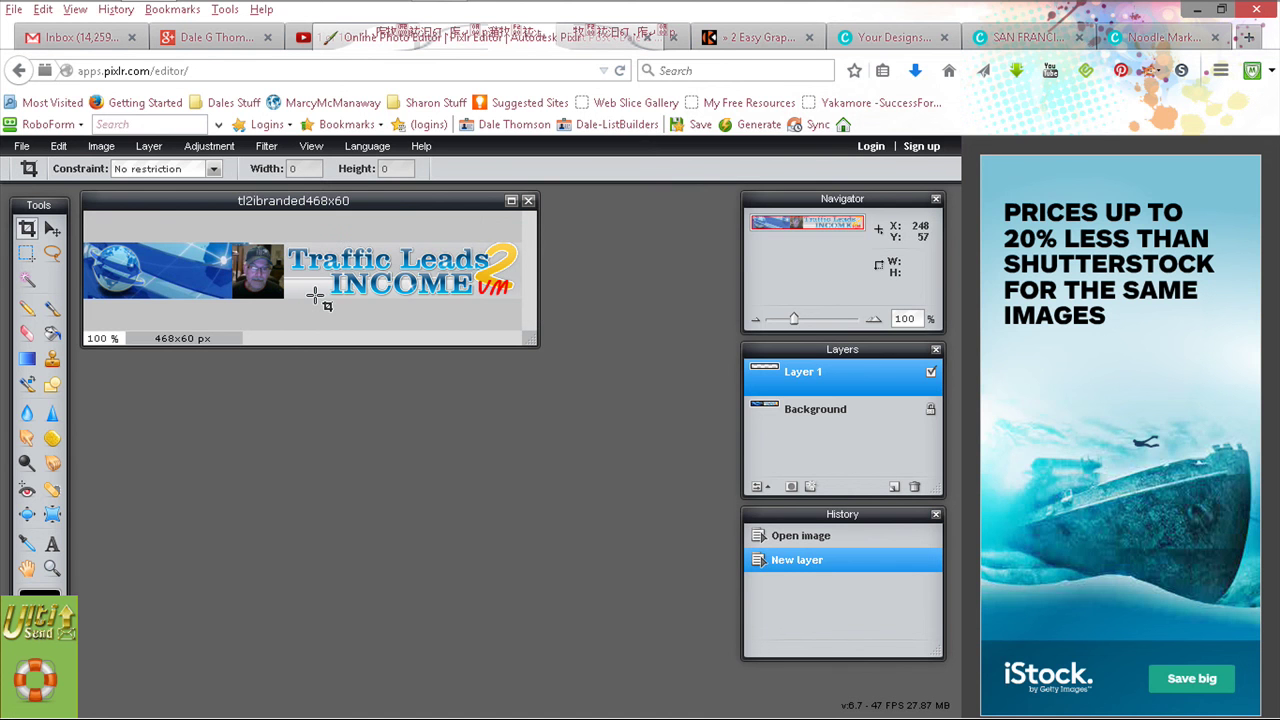
Open "photo-dgt home biz coach-60.png" from the Pictures folder as a new layer in the banner.
{"action": "left_click", "coordinate": [149, 148]}
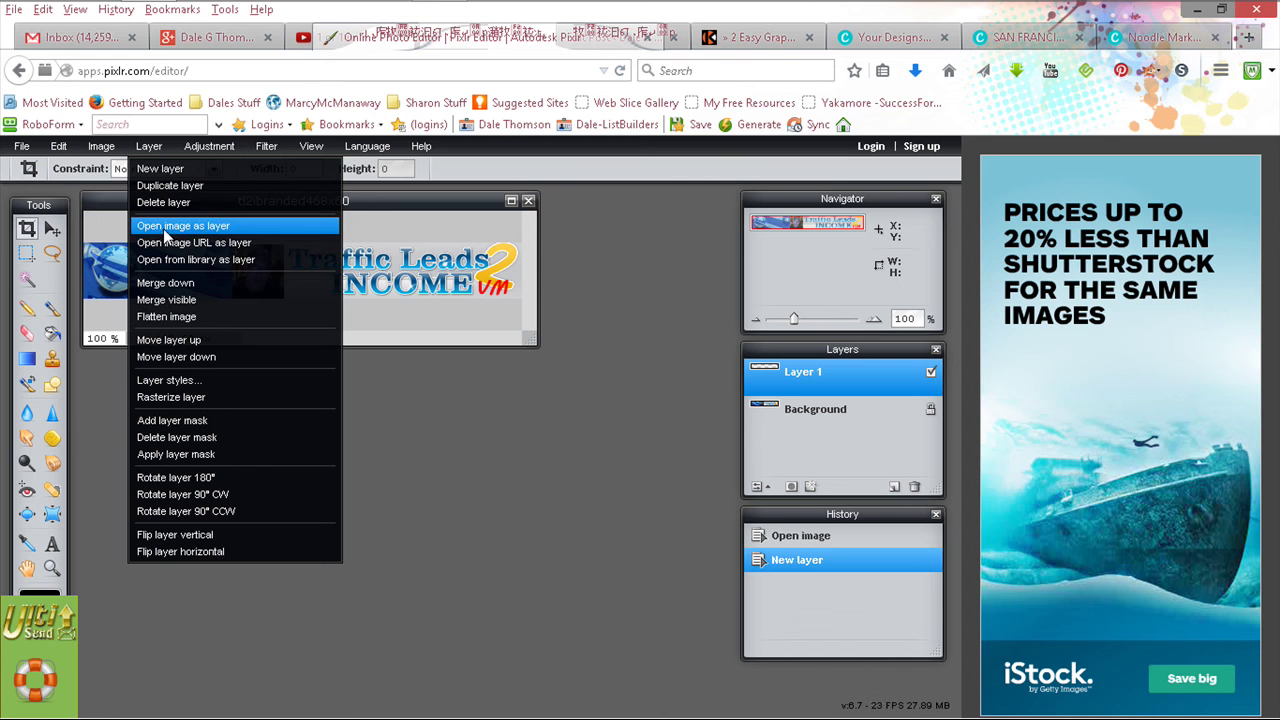
{"action": "left_click", "coordinate": [168, 230]}
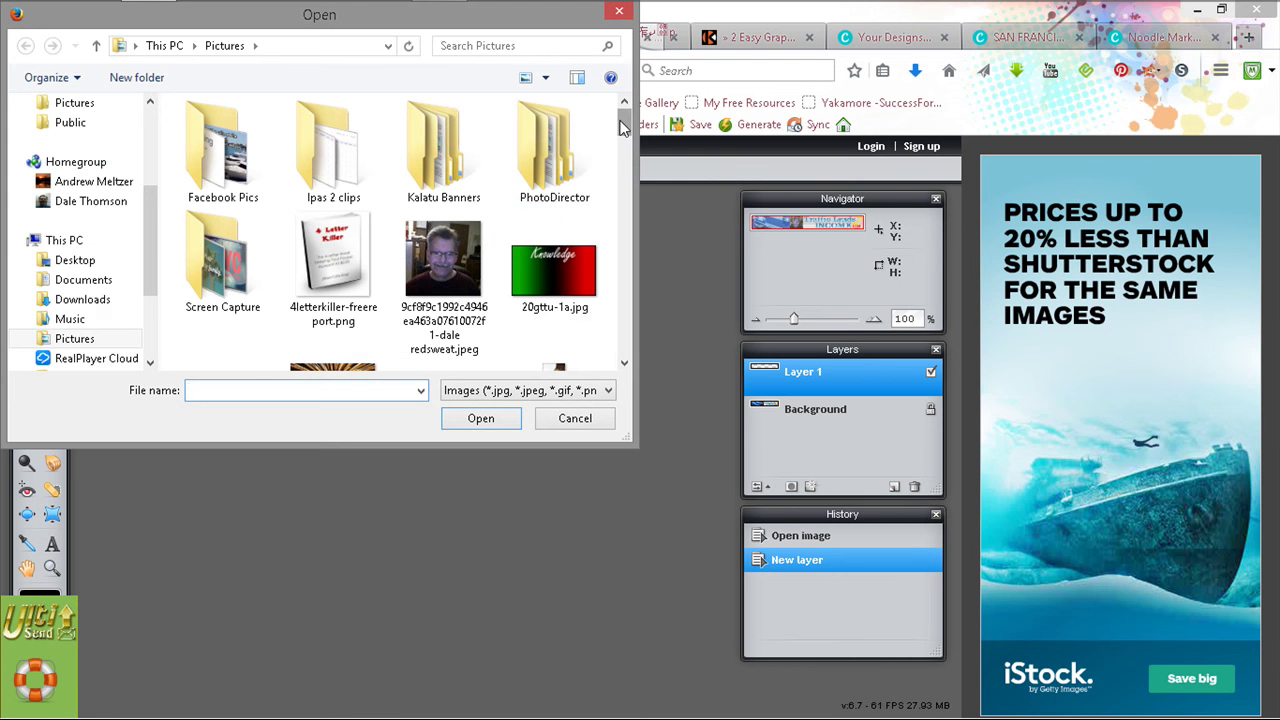
{"action": "left_click_drag", "start_coordinate": [626, 128], "coordinate": [626, 340]}
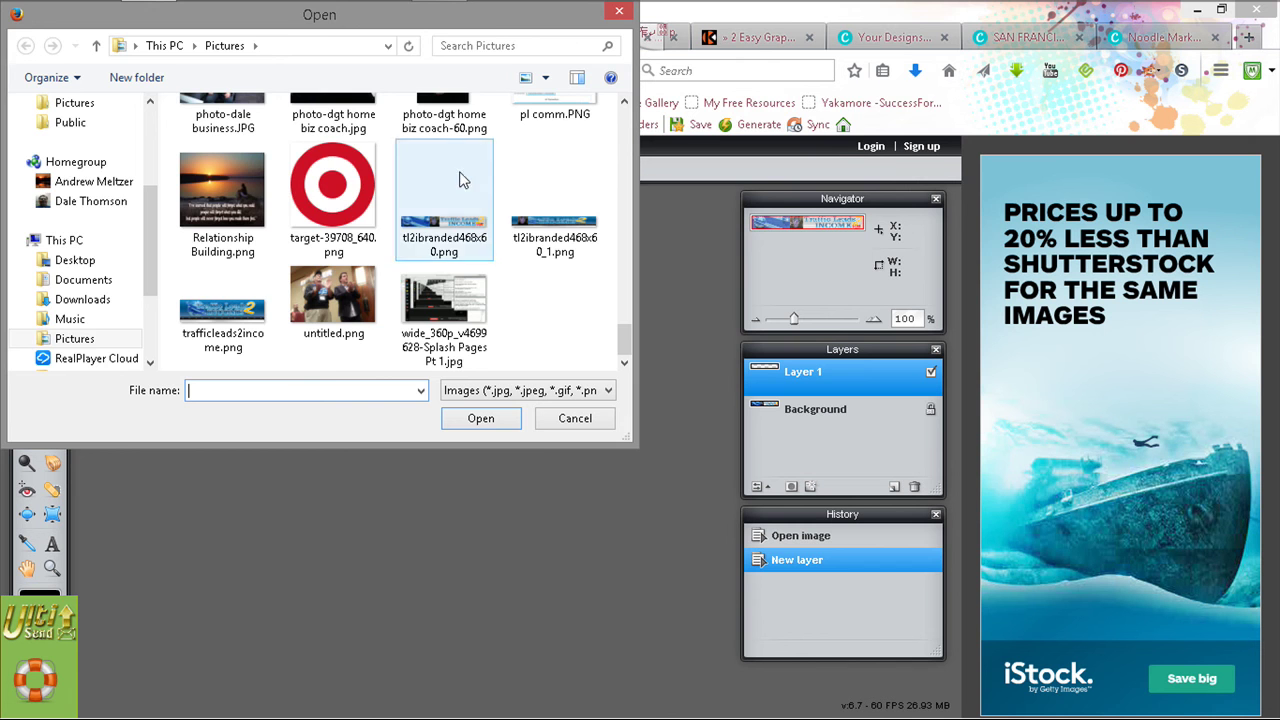
{"action": "double_click", "coordinate": [444, 128]}
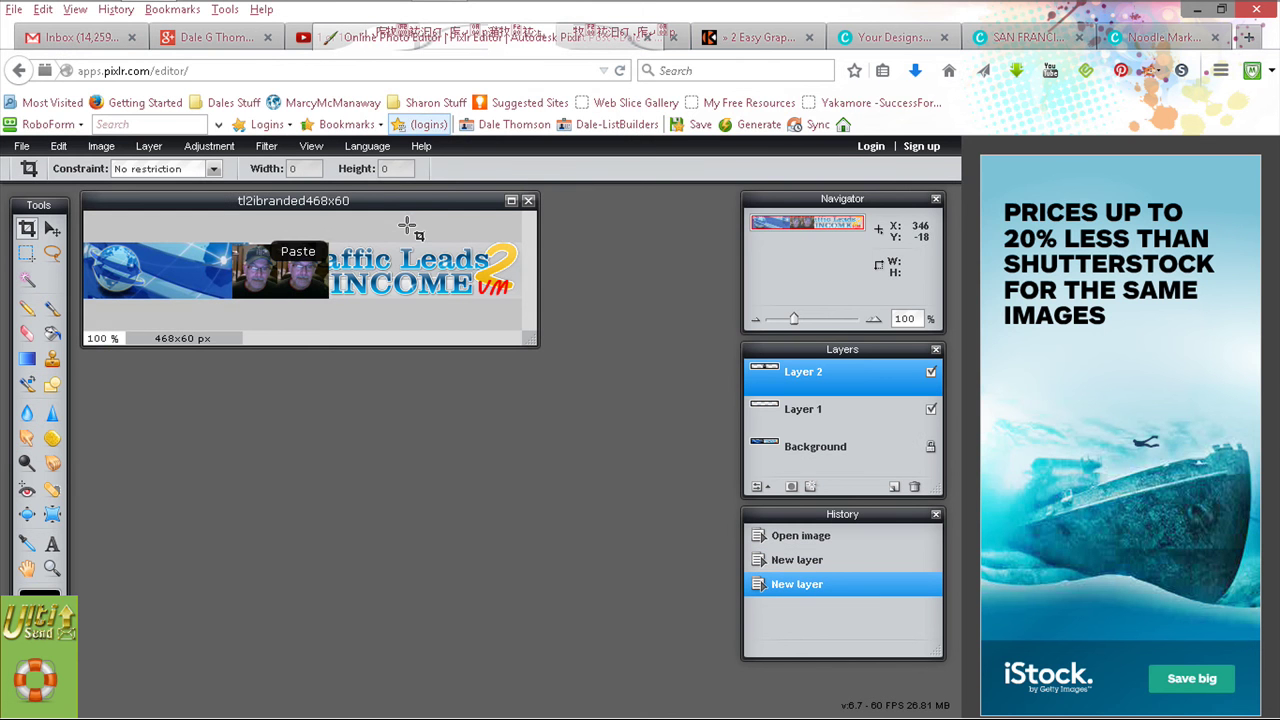
{"action": "left_click_drag", "start_coordinate": [312, 276], "coordinate": [329, 296]}
{"action": "left_click", "coordinate": [302, 269]}
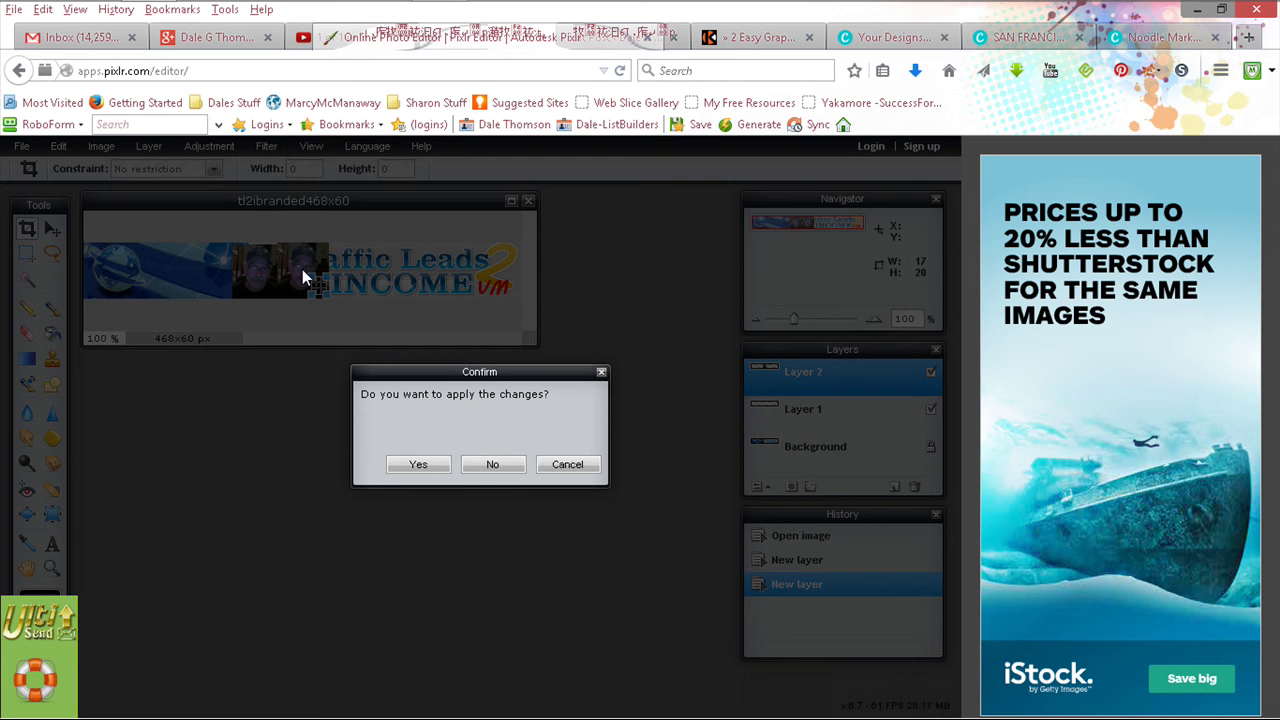
{"action": "left_click", "coordinate": [491, 466]}
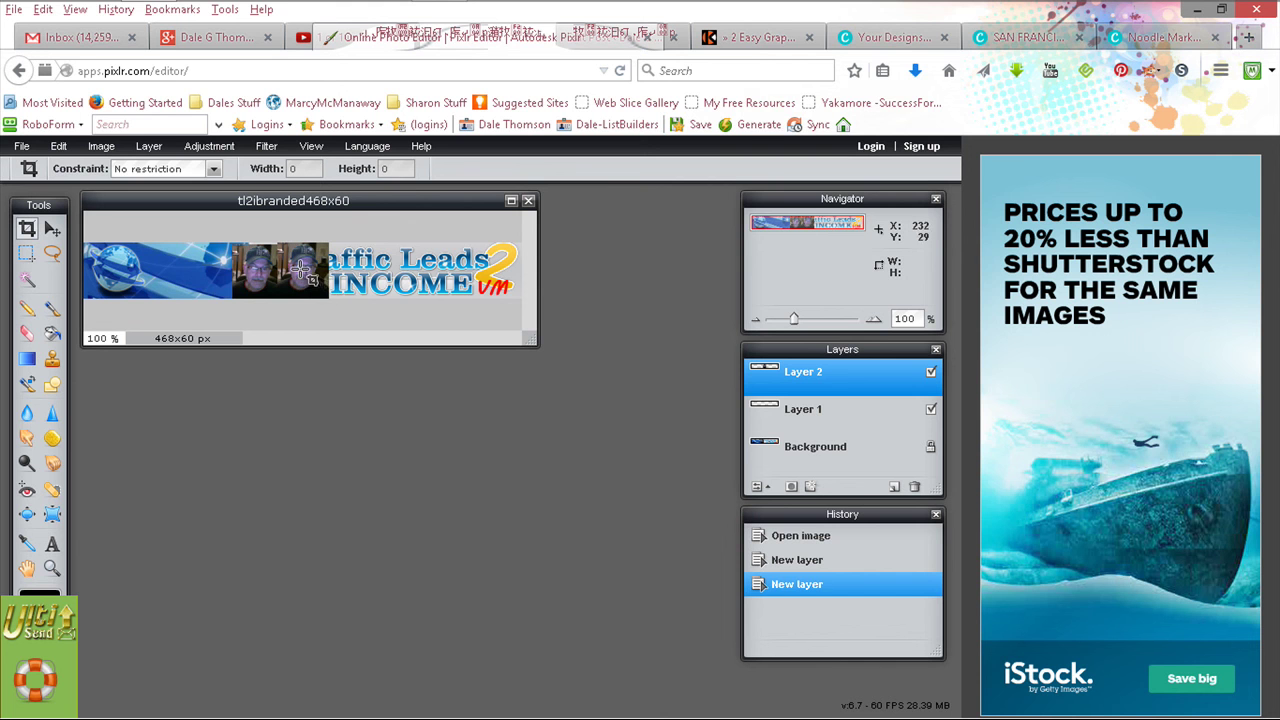
{"action": "left_click_drag", "start_coordinate": [302, 269], "coordinate": [292, 266]}
Move the added portrait layer between the globe and the original portrait, fitting it to the banner's full height.
{"action": "left_click", "coordinate": [57, 232]}
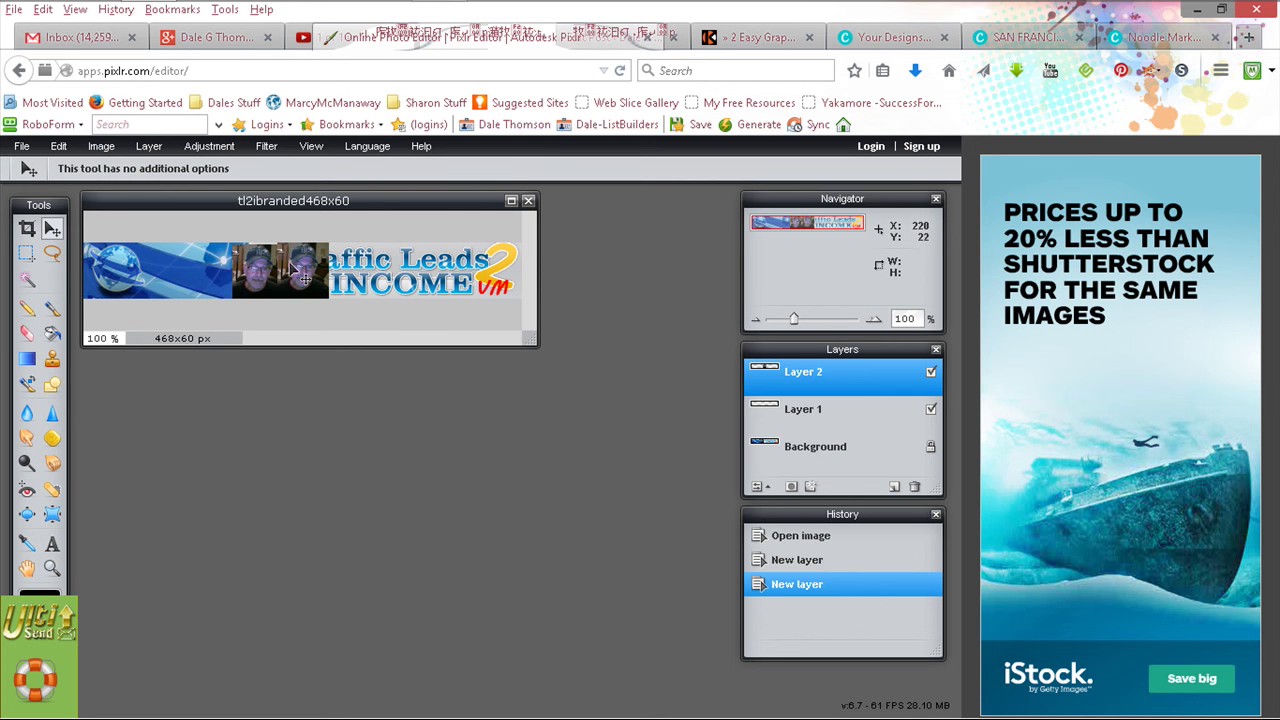
{"action": "left_click_drag", "start_coordinate": [300, 266], "coordinate": [176, 260]}
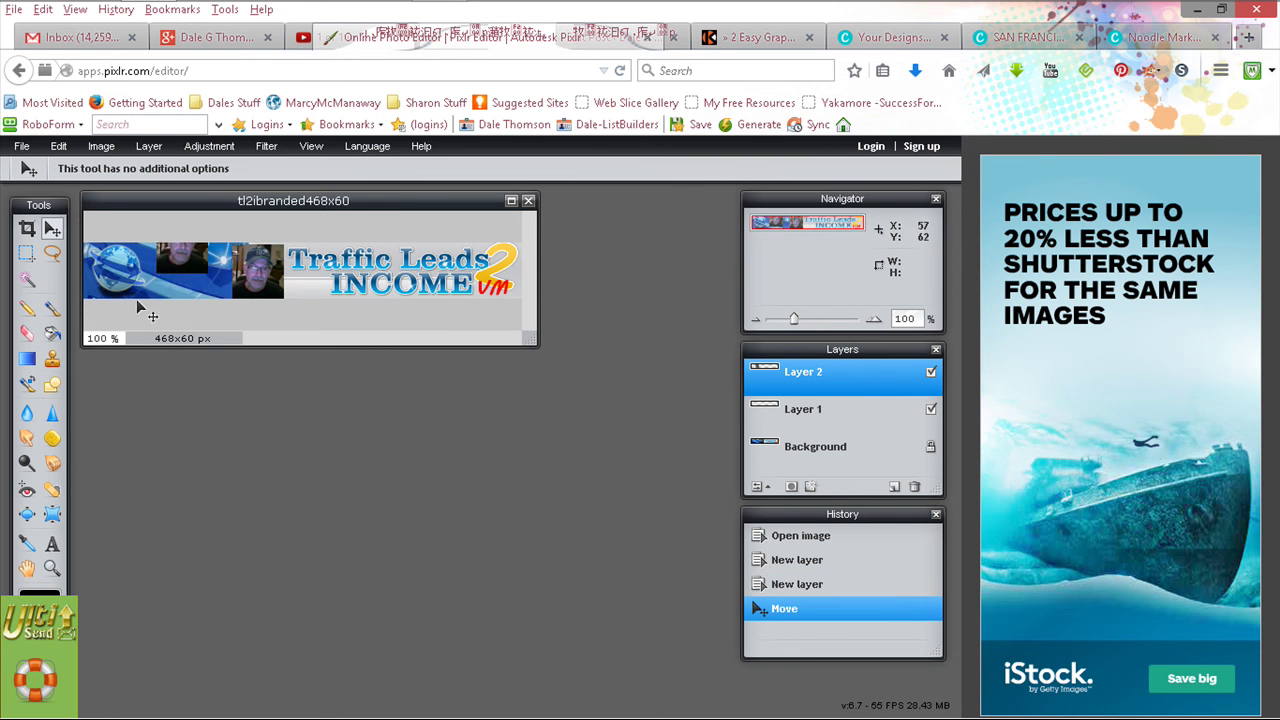
{"action": "left_click_drag", "start_coordinate": [138, 337], "coordinate": [131, 325]}
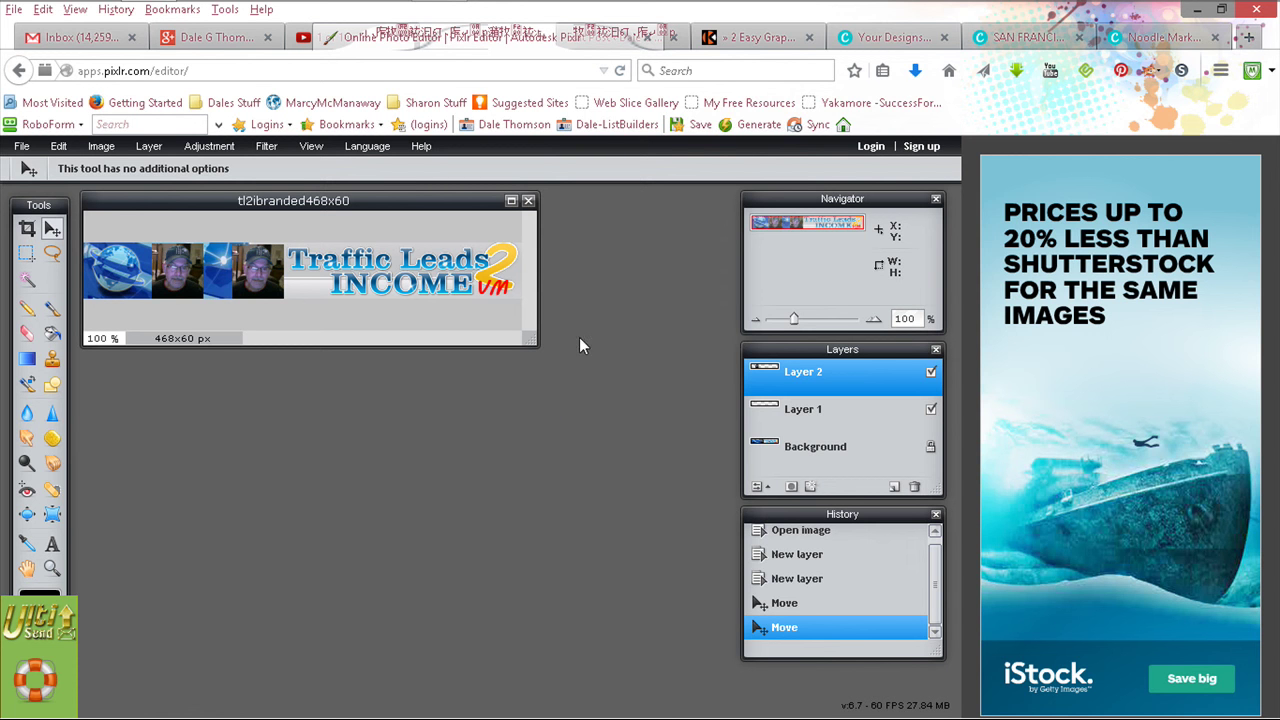
Paint over the globe at the banner's left end in black with the Brush tool at size 50.
{"action": "left_click", "coordinate": [52, 313]}
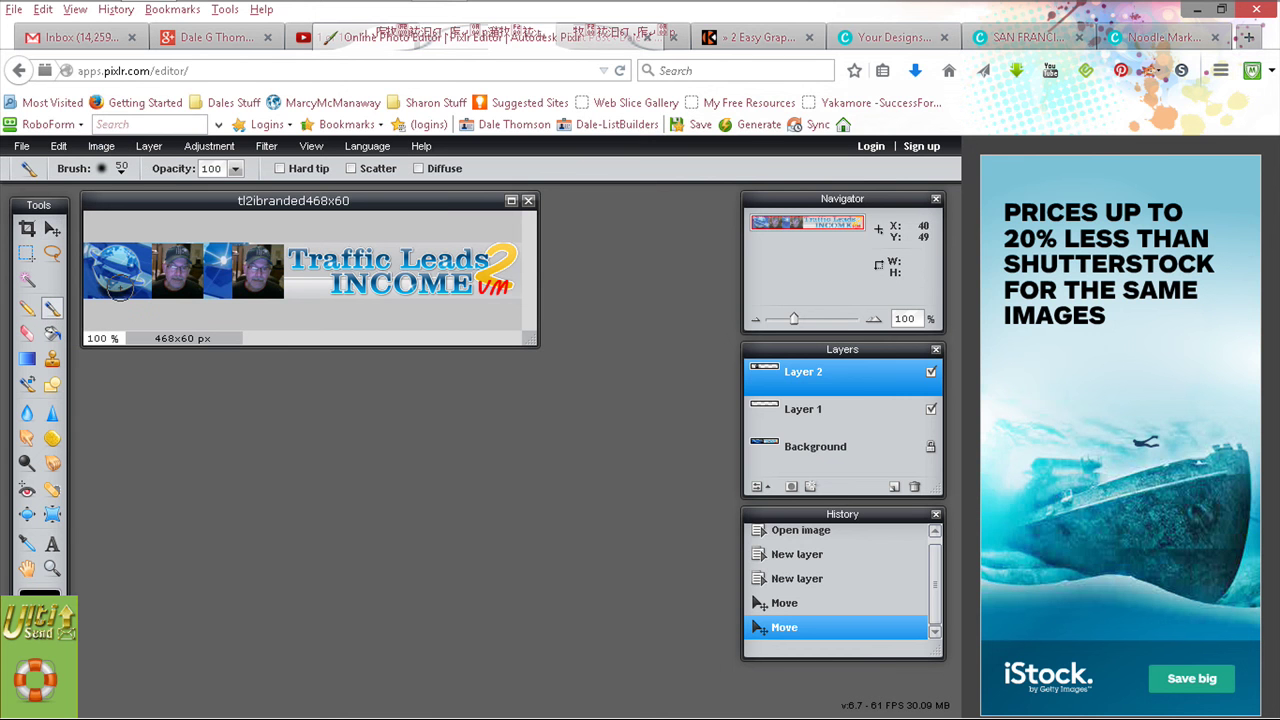
{"action": "mouse_move", "coordinate": [112, 277]}
{"action": "left_mouse_down"}
{"action": "mouse_move", "coordinate": [130, 275]}
{"action": "mouse_move", "coordinate": [96, 278]}
{"action": "mouse_move", "coordinate": [111, 282]}
{"action": "left_mouse_up"}
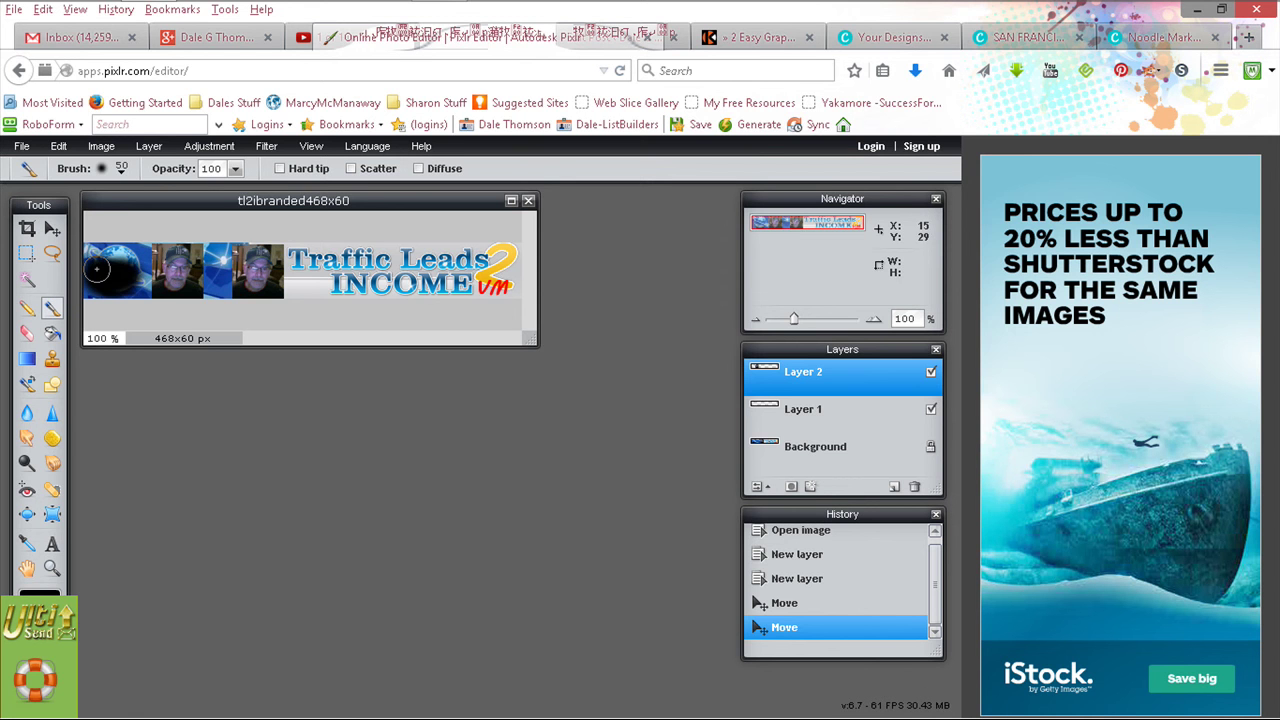
{"action": "mouse_move", "coordinate": [97, 269]}
{"action": "left_mouse_down"}
{"action": "mouse_move", "coordinate": [135, 282]}
{"action": "mouse_move", "coordinate": [95, 260]}
{"action": "mouse_move", "coordinate": [100, 285]}
{"action": "left_mouse_up"}
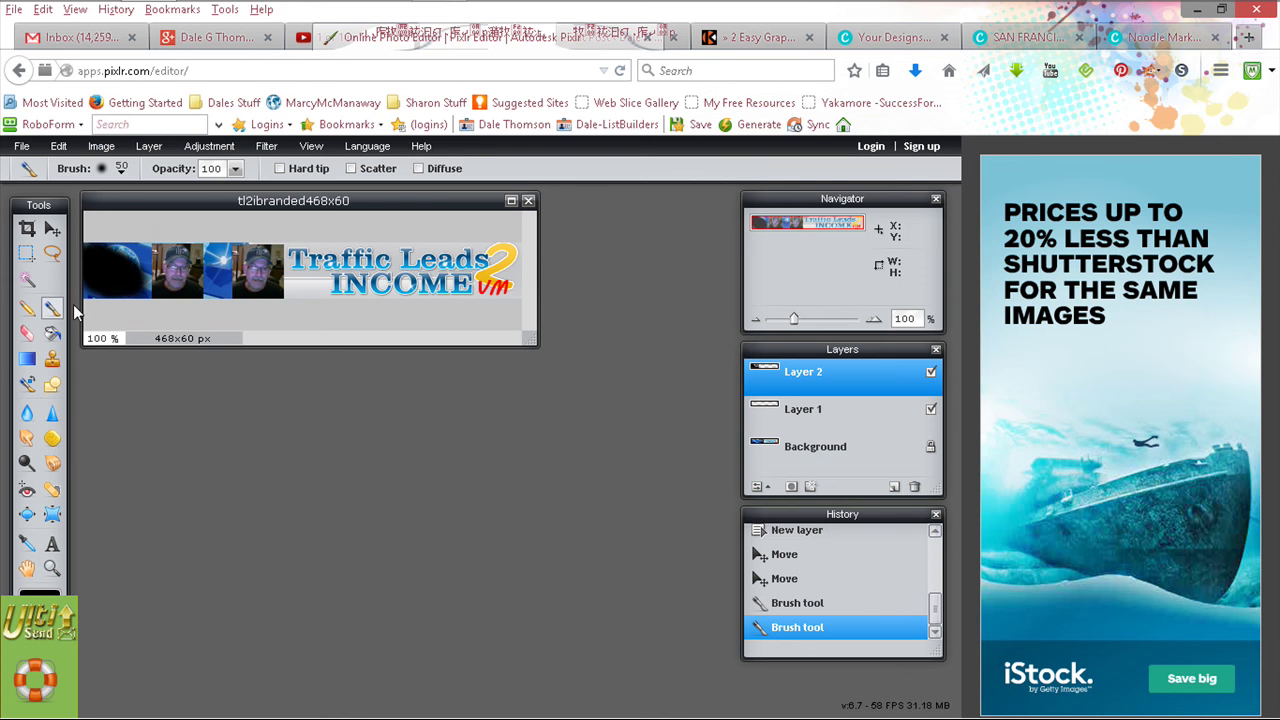
Apply the Color replace tool with brush size 50 and tolerance 42 to the painted globe area.
{"action": "left_click", "coordinate": [25, 362]}
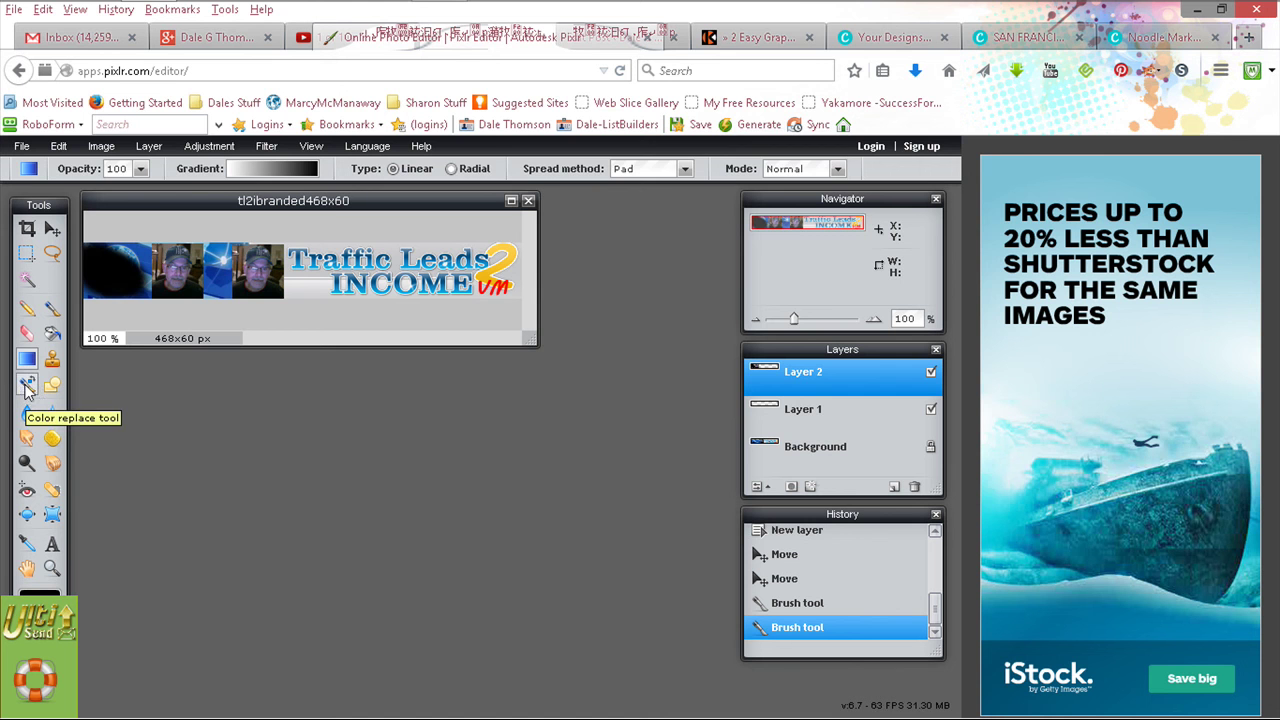
{"action": "left_click", "coordinate": [25, 388]}
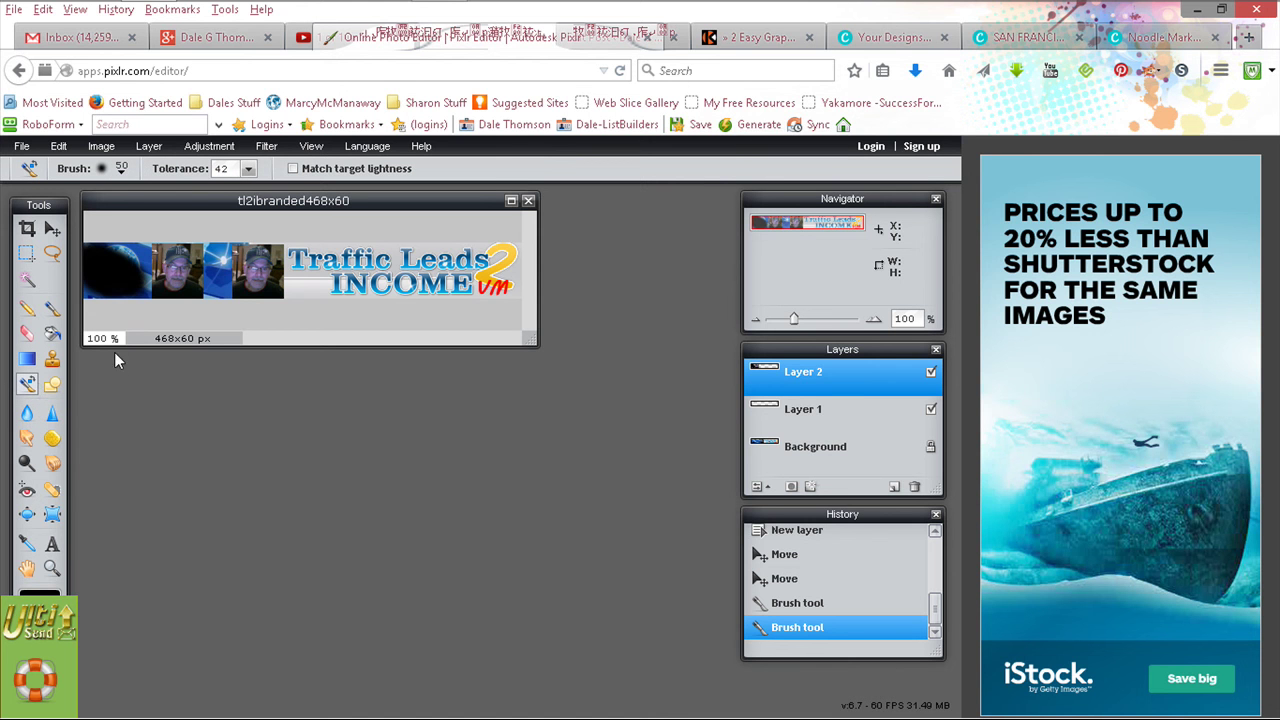
{"action": "left_click", "coordinate": [124, 274]}
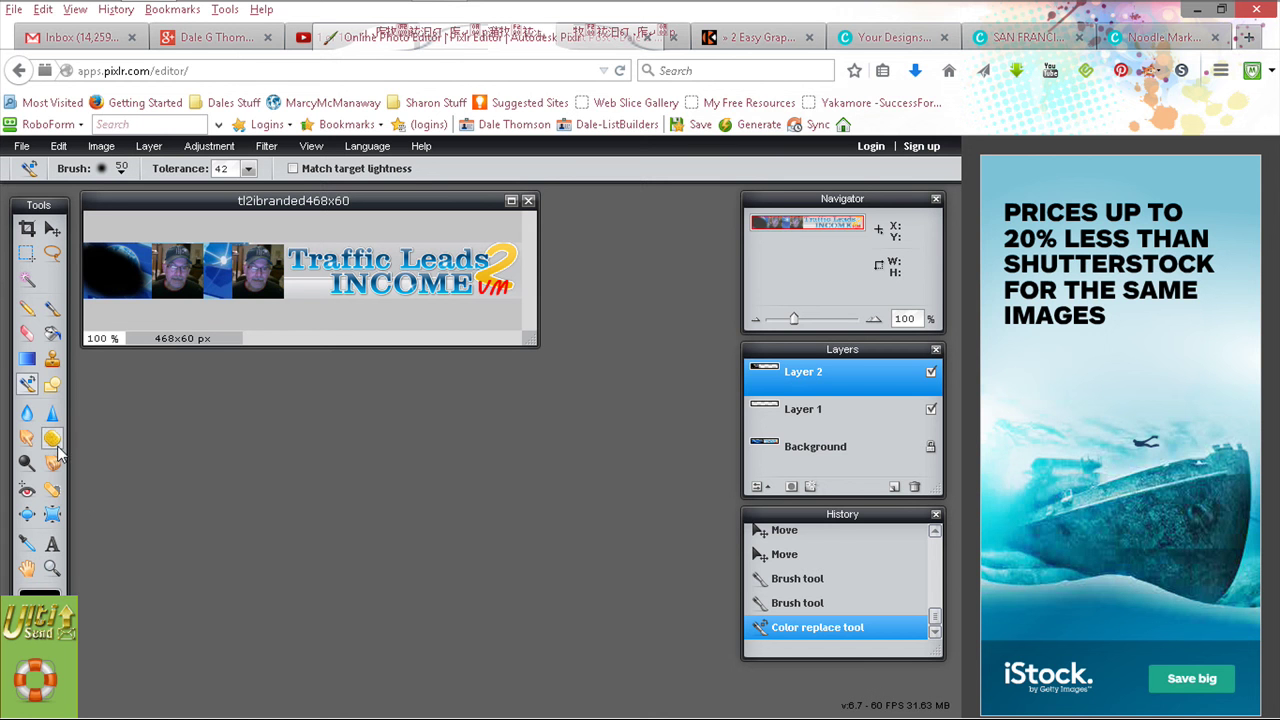
Start a text over the banner's "Traffic Leads" heading and close it without entering any wording.
{"action": "left_click", "coordinate": [52, 544]}
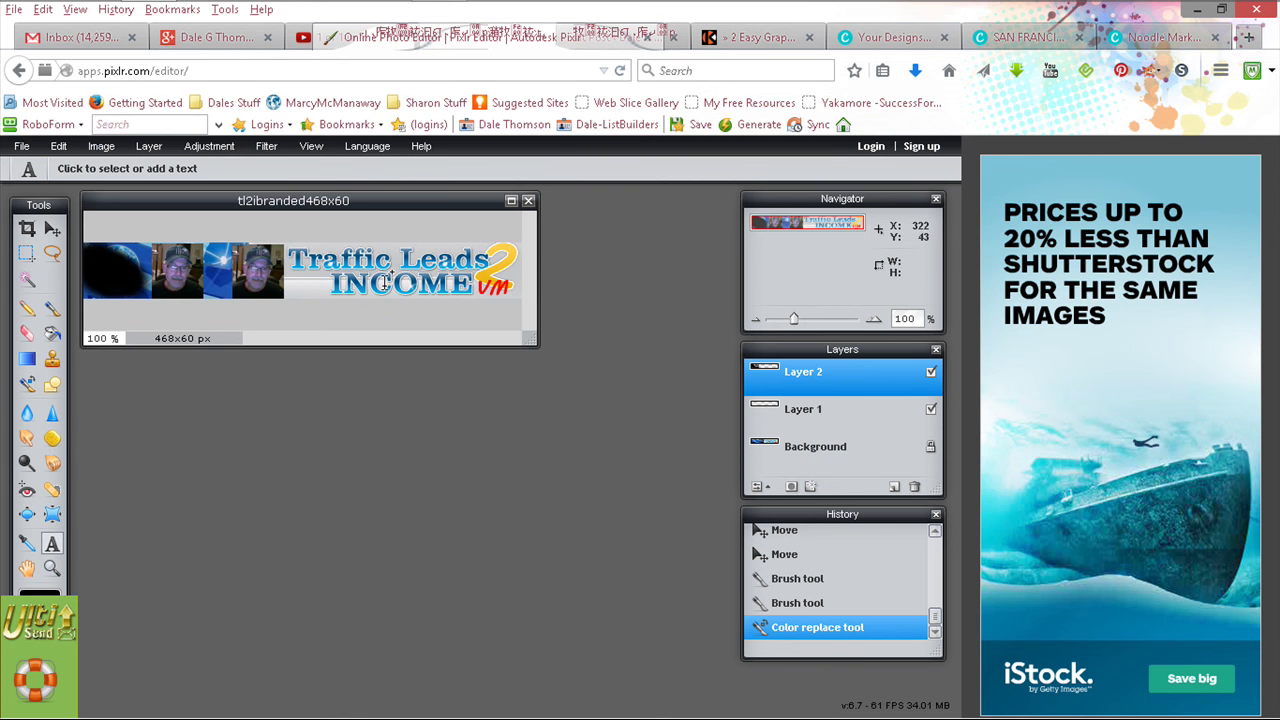
{"action": "left_click", "coordinate": [342, 262]}
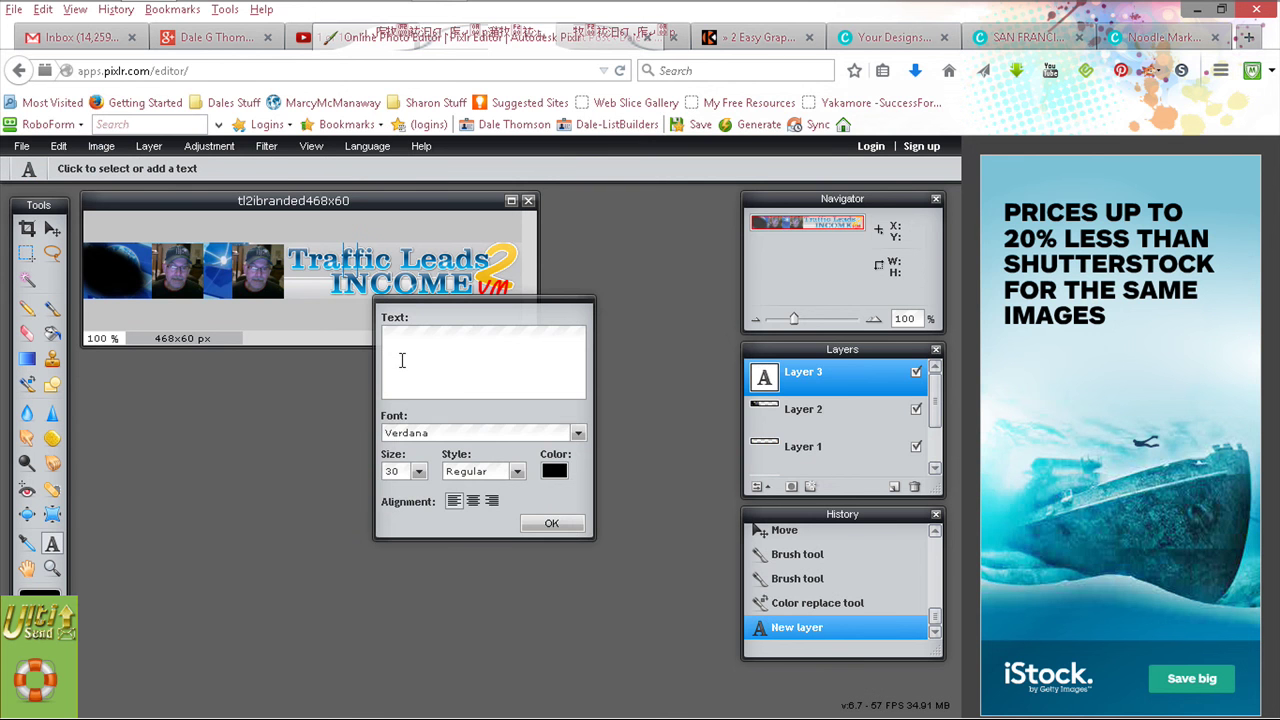
{"action": "left_click", "coordinate": [552, 524]}
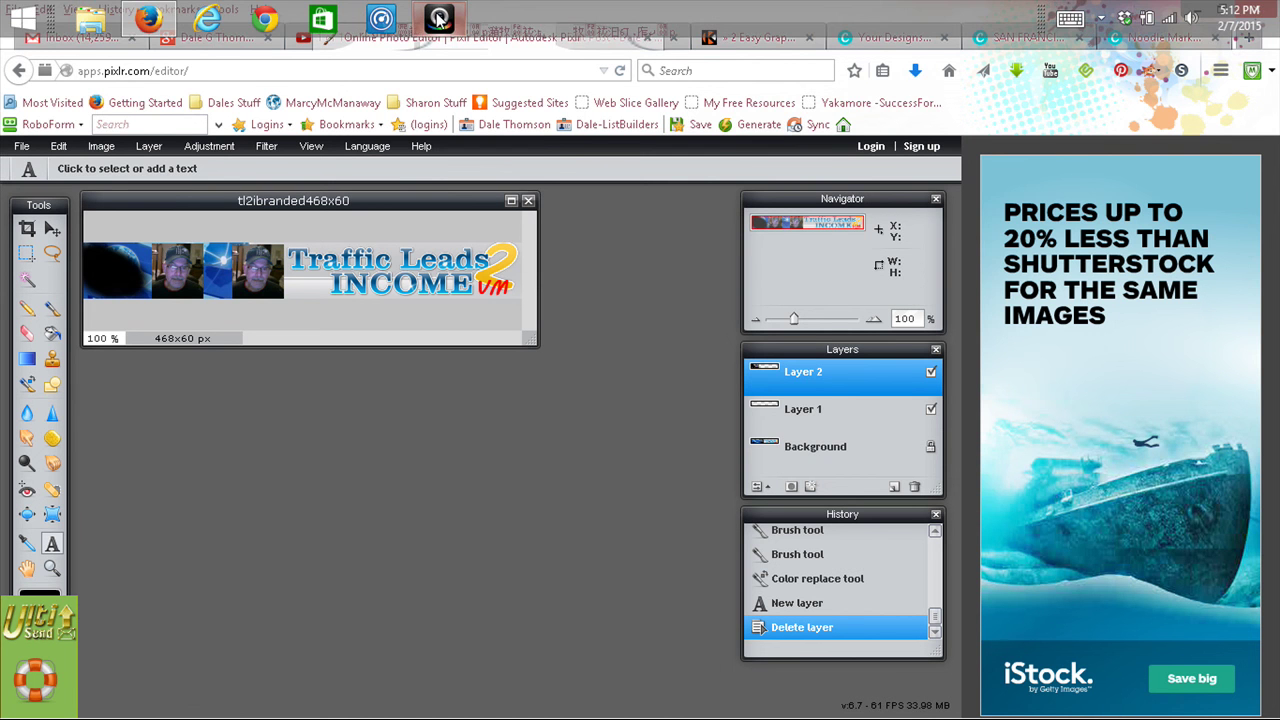
{"action": "left_click", "coordinate": [438, 18]}
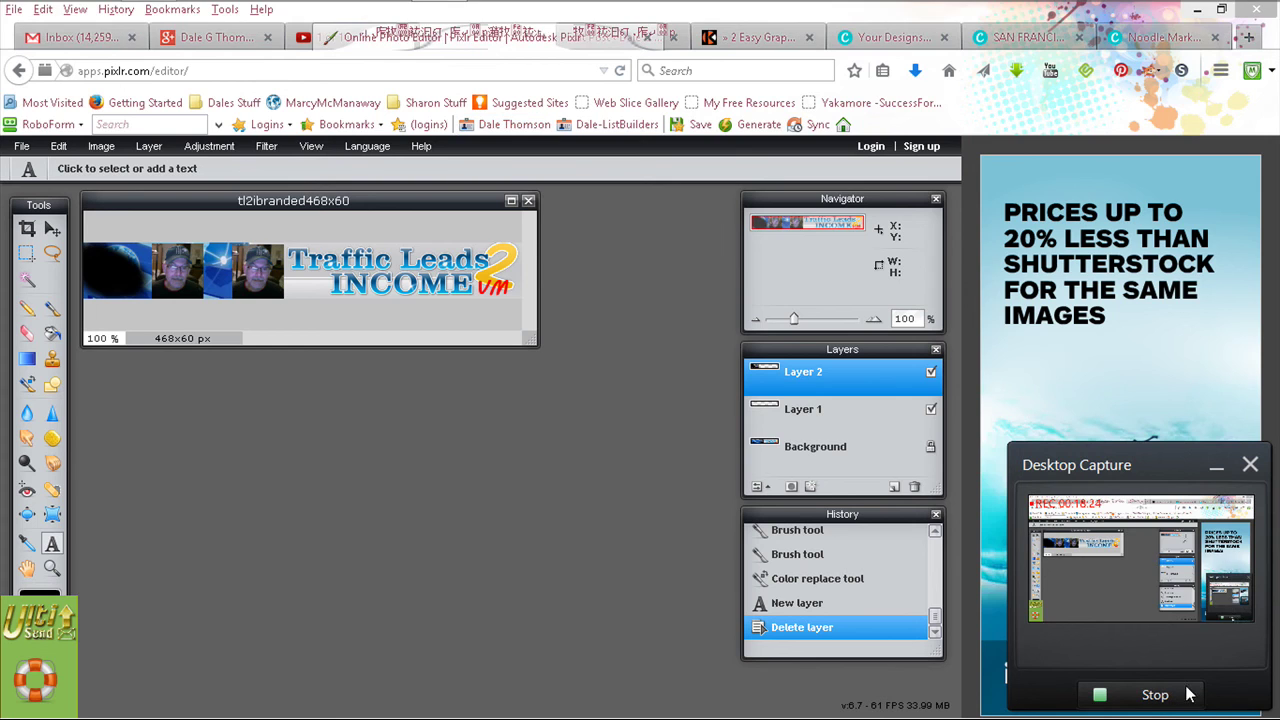